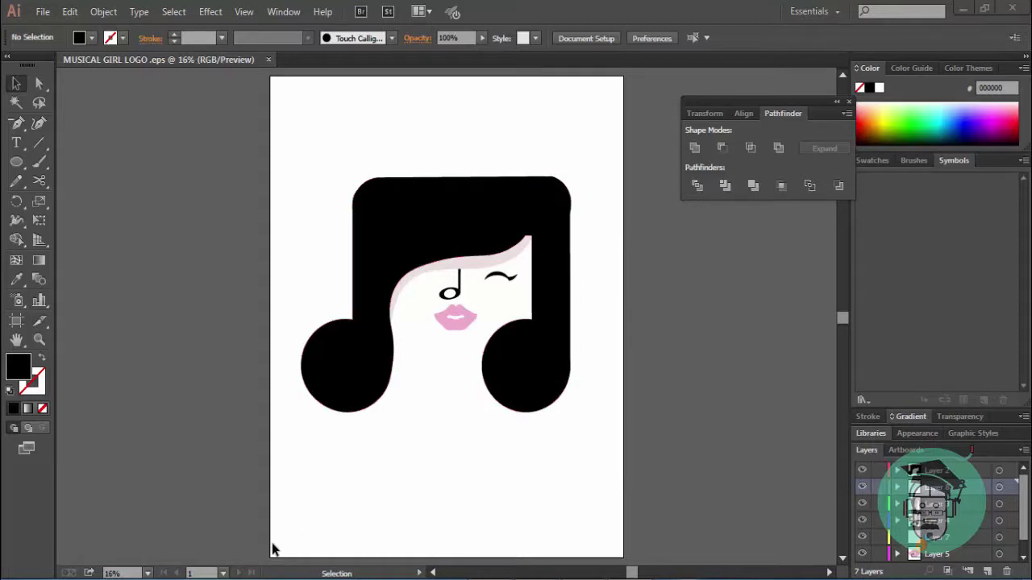
Step: Search Google for 'music notation' in a new Chrome window
left_click(270, 576)
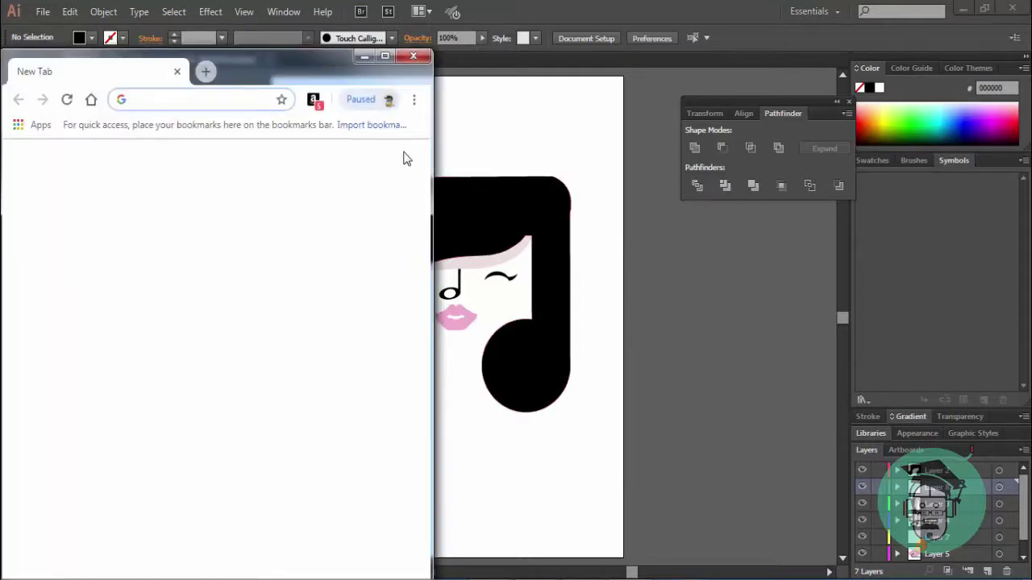
left_click(156, 378)
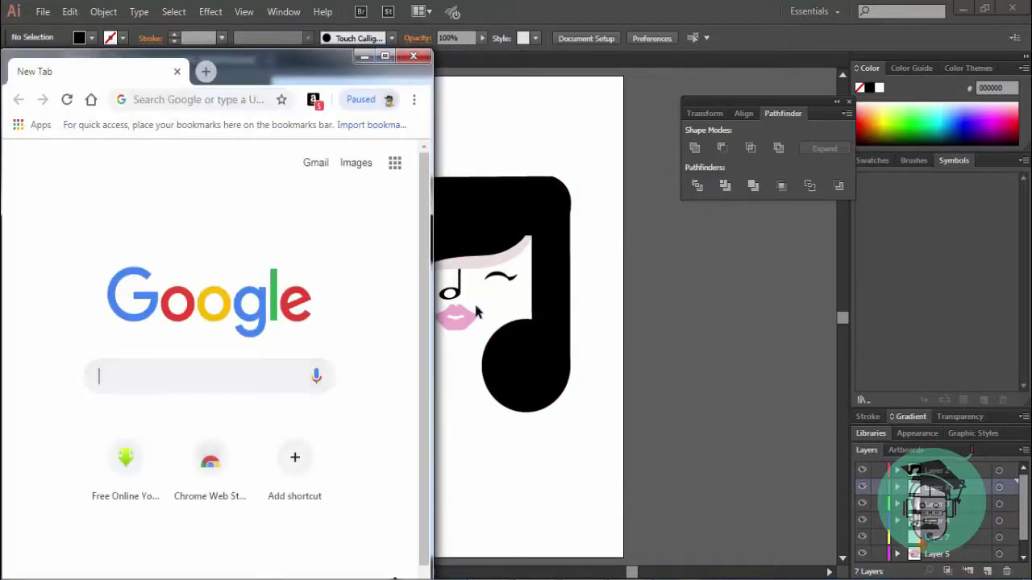
type("mus")
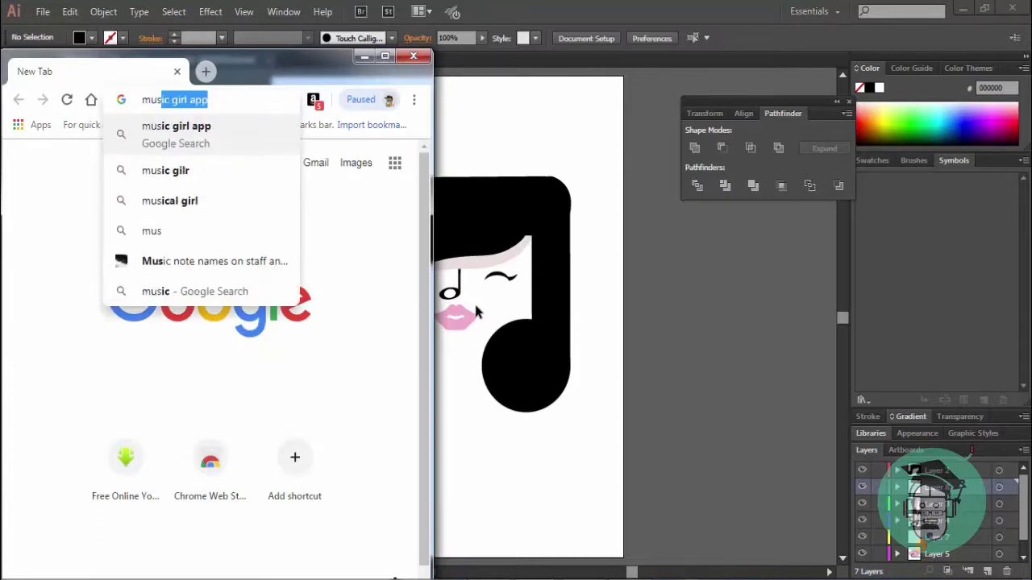
type("ic")
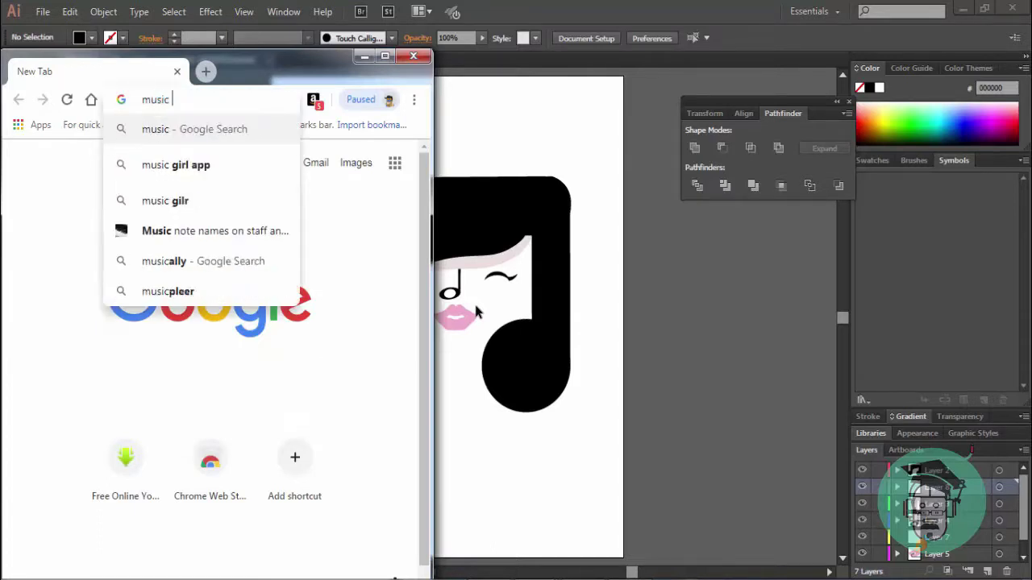
key("BackSpace")
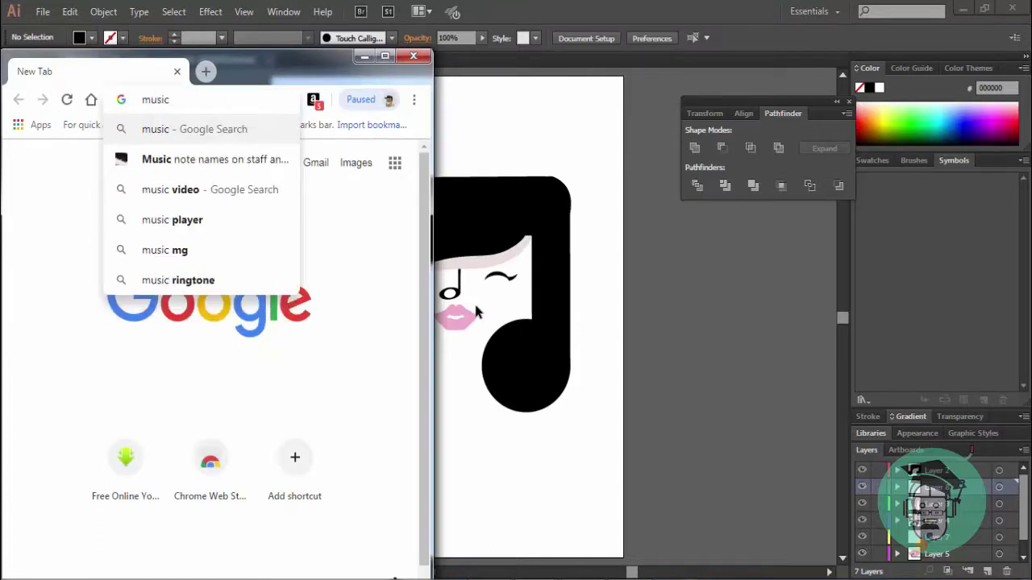
type(" nota")
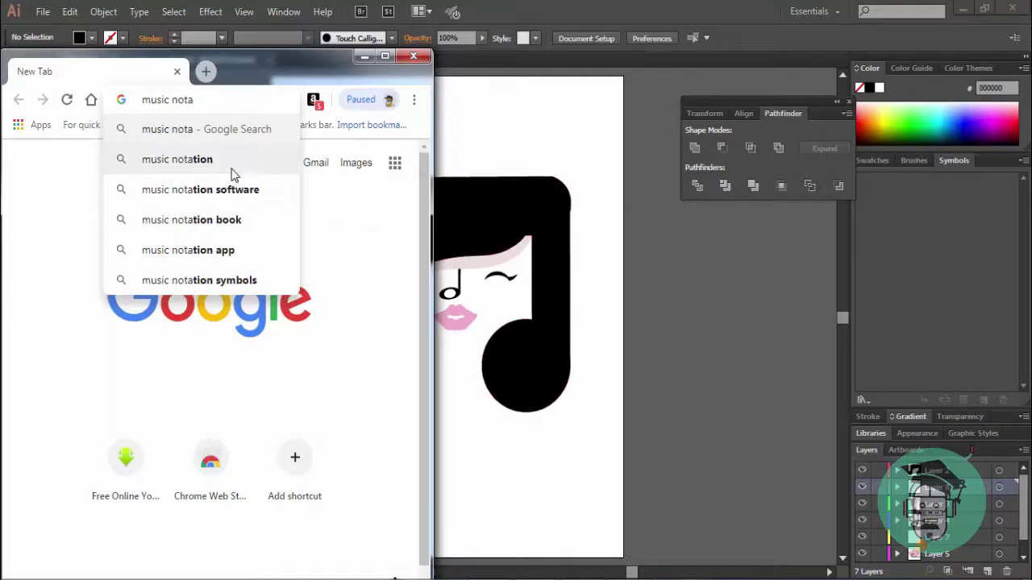
left_click(232, 170)
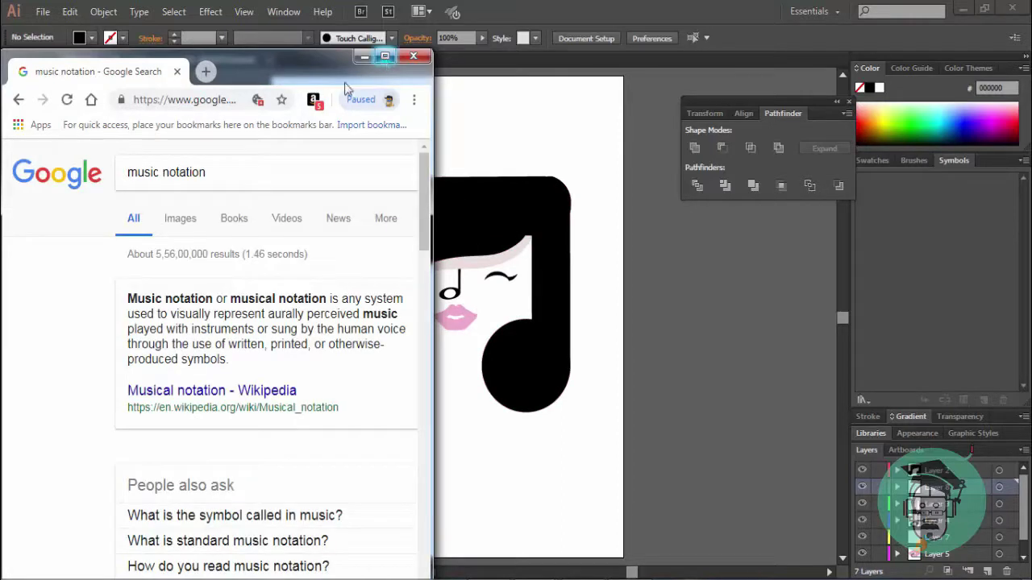
left_click_drag(299, 65, 324, 30)
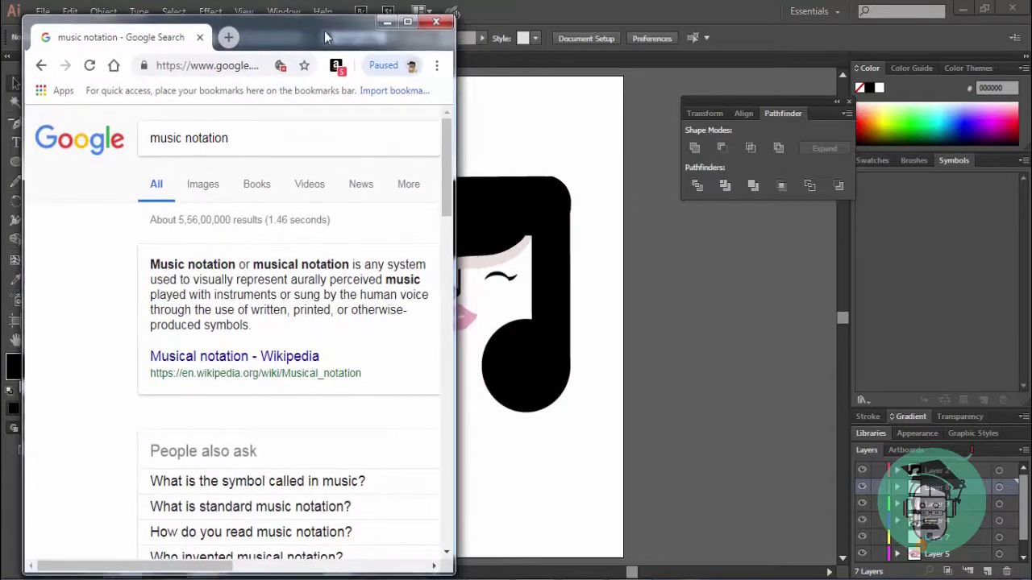
Step: Open the Wikipedia Musical notation article and scroll through it
left_click(282, 357)
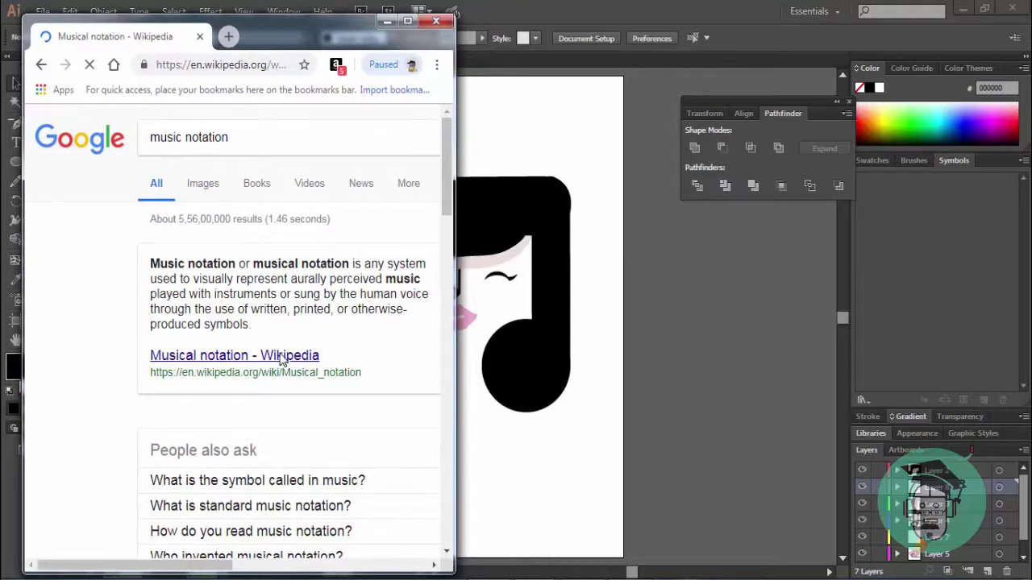
scroll(282, 359, "down", 3)
scroll(282, 361, "down", 3)
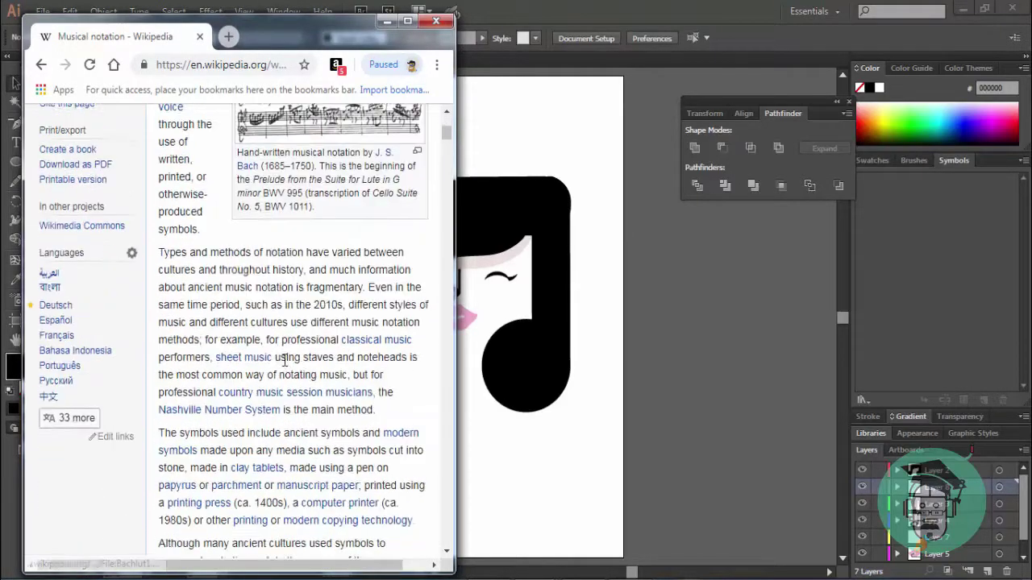
scroll(284, 360, "down", 5)
Step: Go back and search Google for 'music notation symbols' instead
left_click(38, 68)
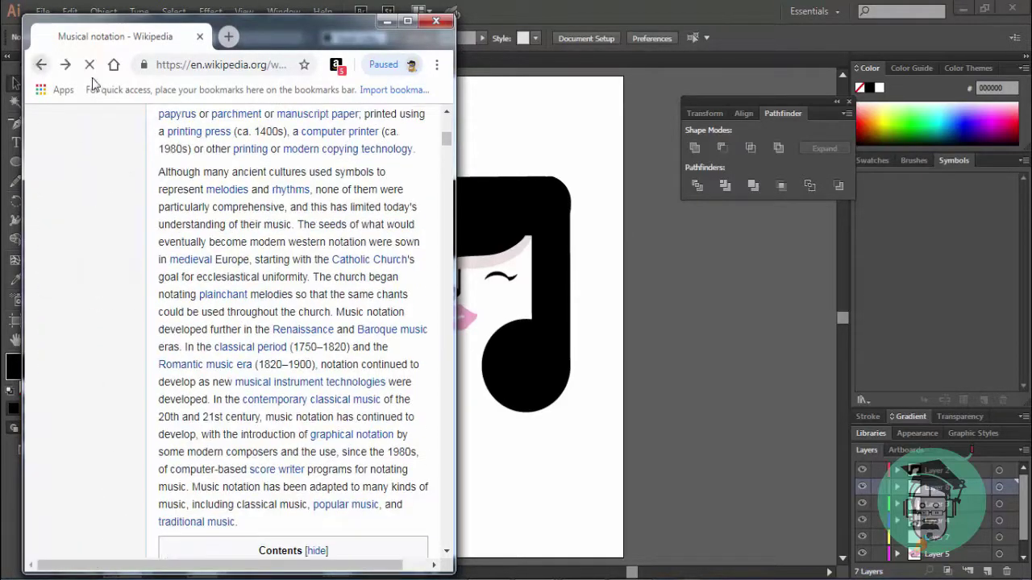
left_click(254, 145)
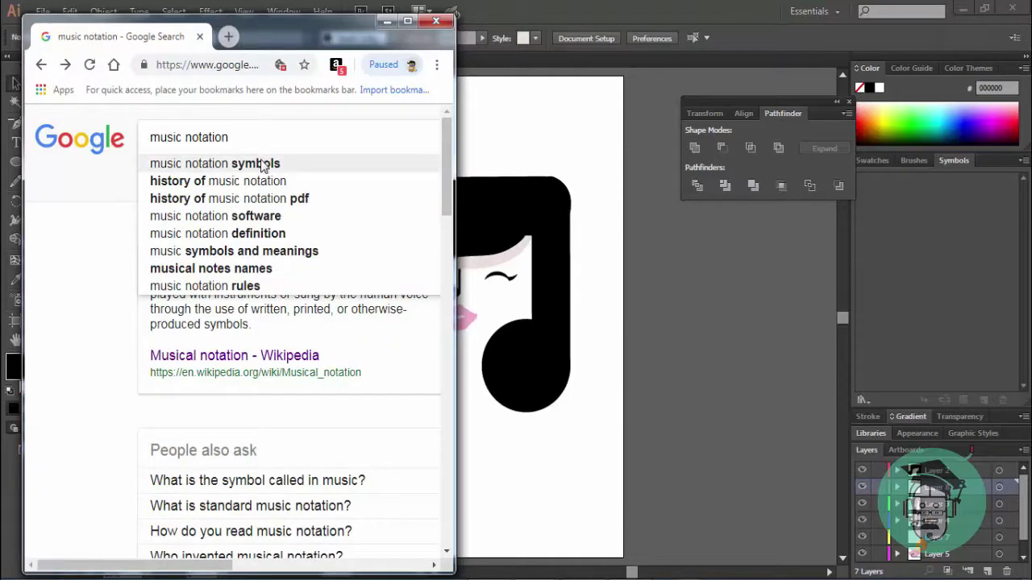
left_click(261, 164)
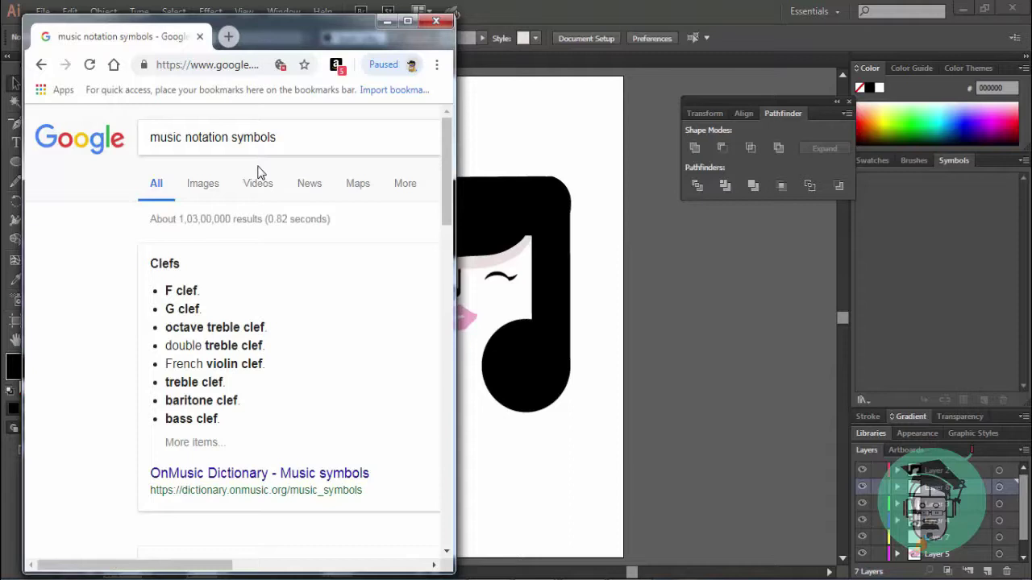
Step: Browse the OnMusic Dictionary Musical Symbol Chart, then minimize Chrome to reveal the artwork
left_click(239, 483)
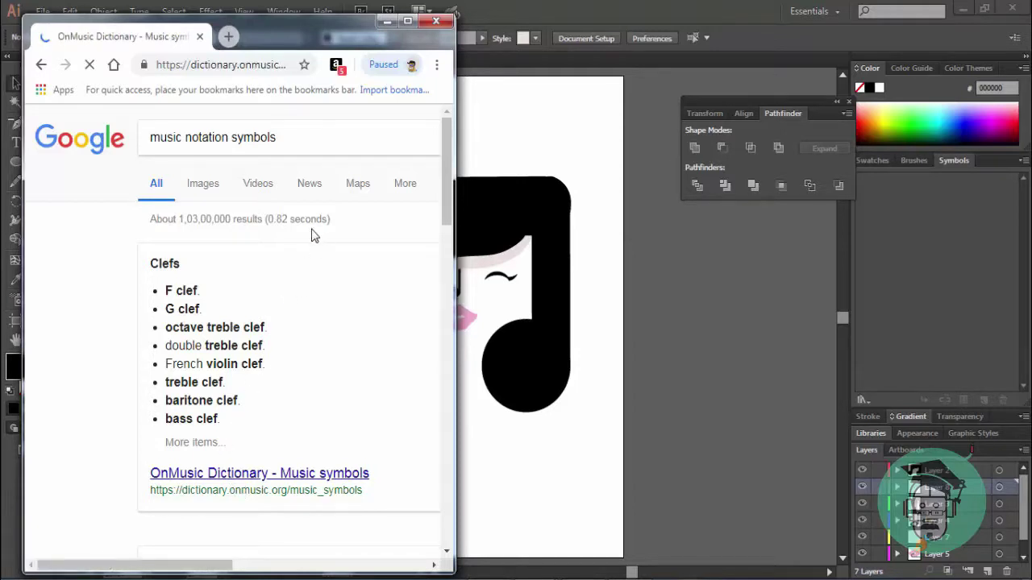
scroll(280, 329, "down", 2)
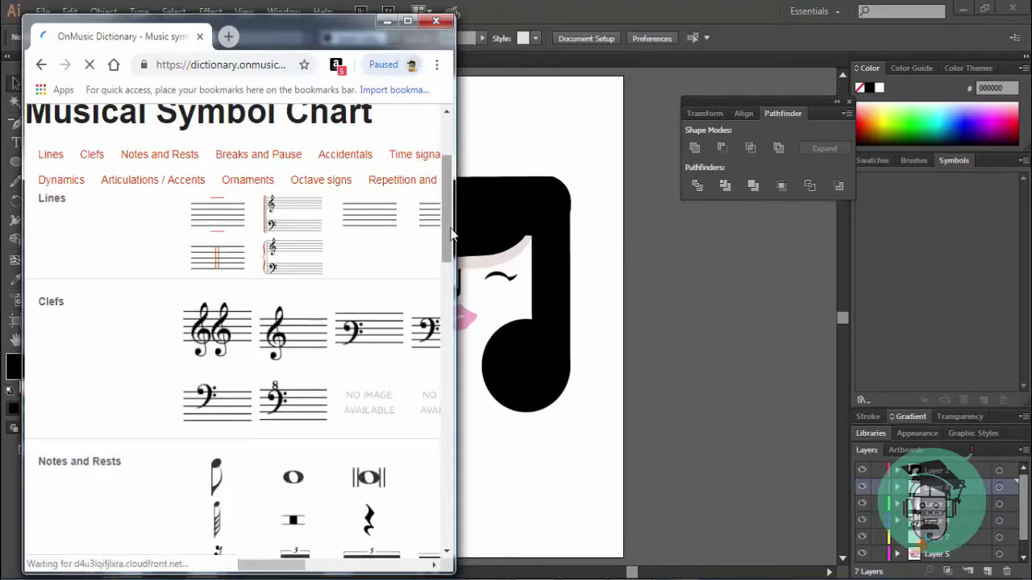
left_click_drag(445, 232, 445, 261)
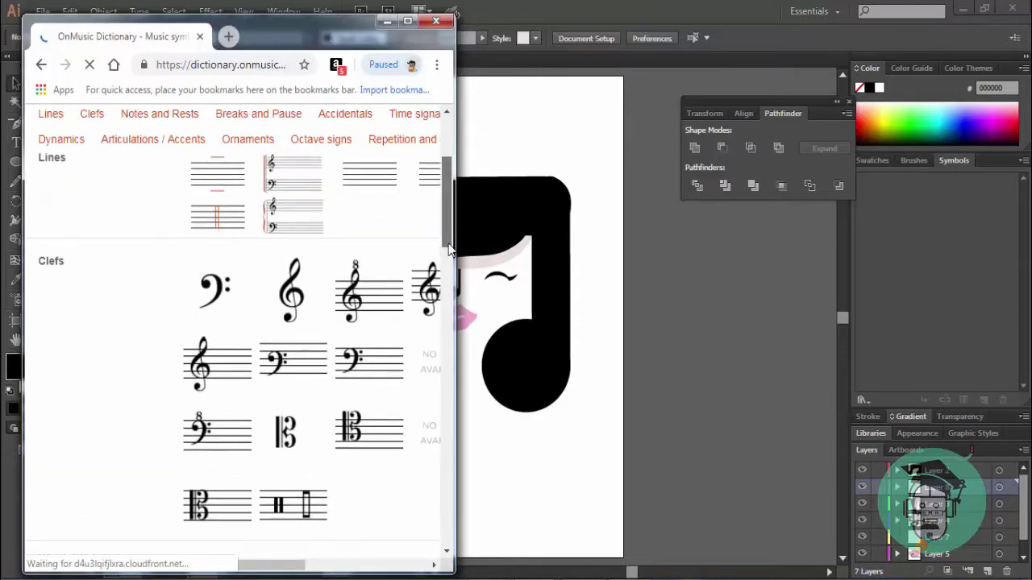
left_click_drag(449, 251, 443, 411)
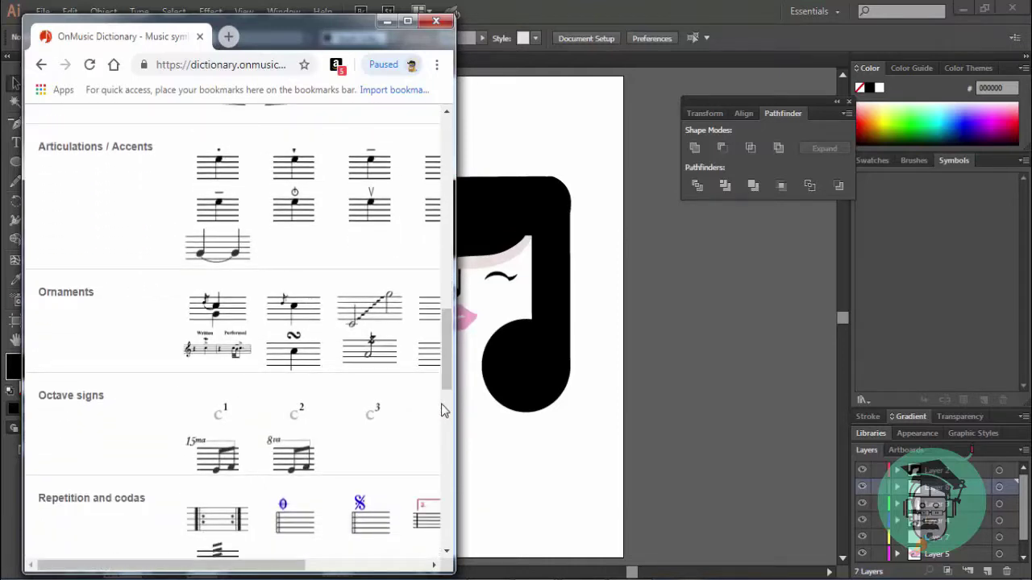
mouse_move(444, 369)
left_mouse_down()
mouse_move(448, 433)
mouse_move(439, 52)
left_mouse_up()
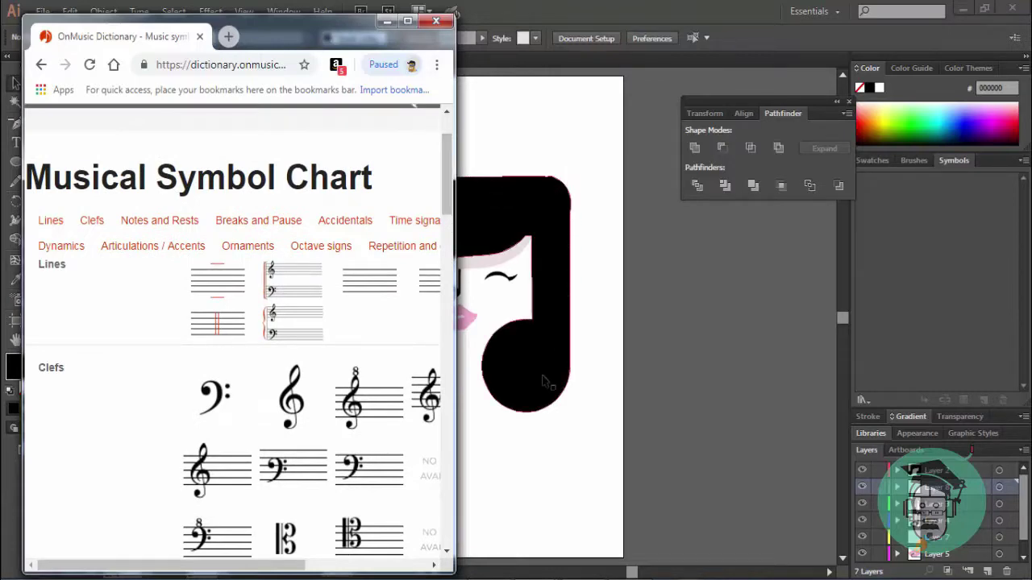
left_click(388, 21)
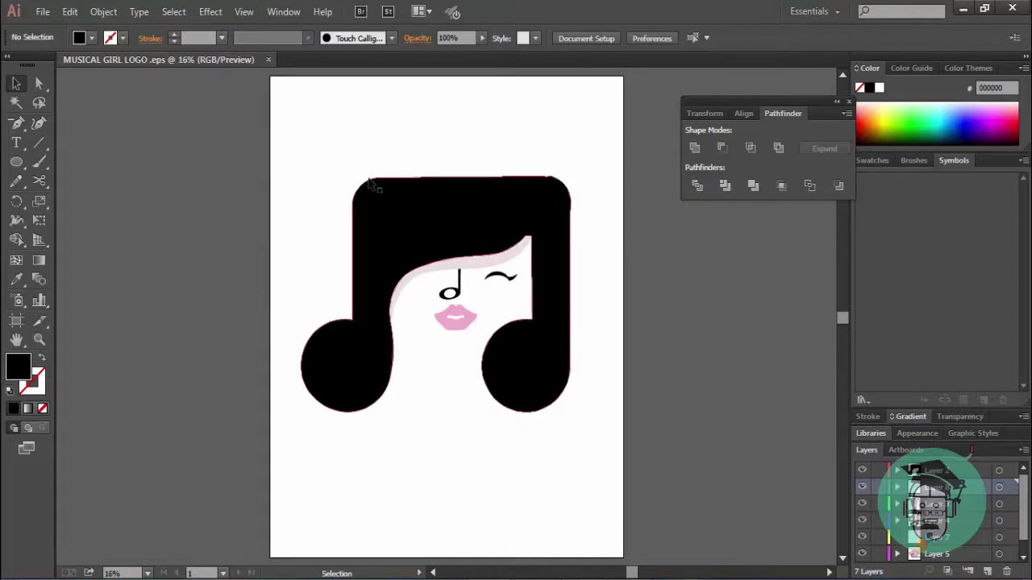
Step: Move the whole logo left off the artboard, keeping the note shape with the face pieces
left_click_drag(315, 154, 771, 503)
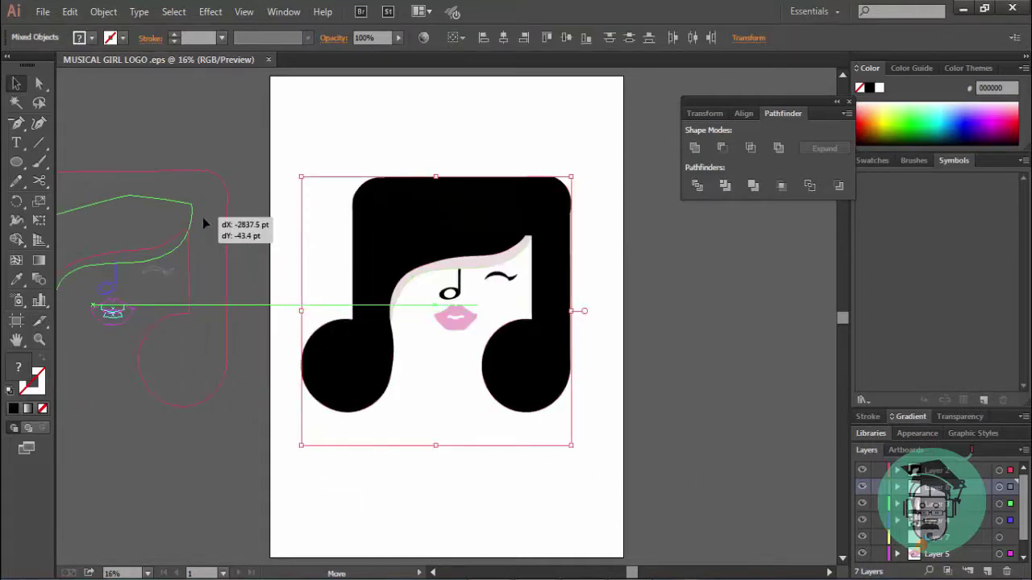
left_click_drag(323, 223, 202, 217)
left_click(324, 192)
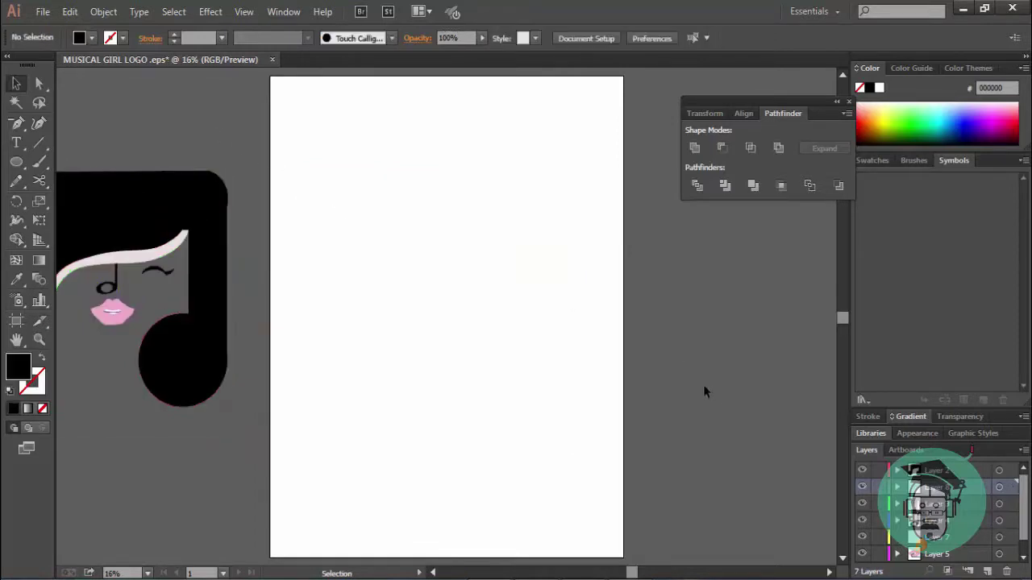
left_click_drag(203, 214, 560, 215)
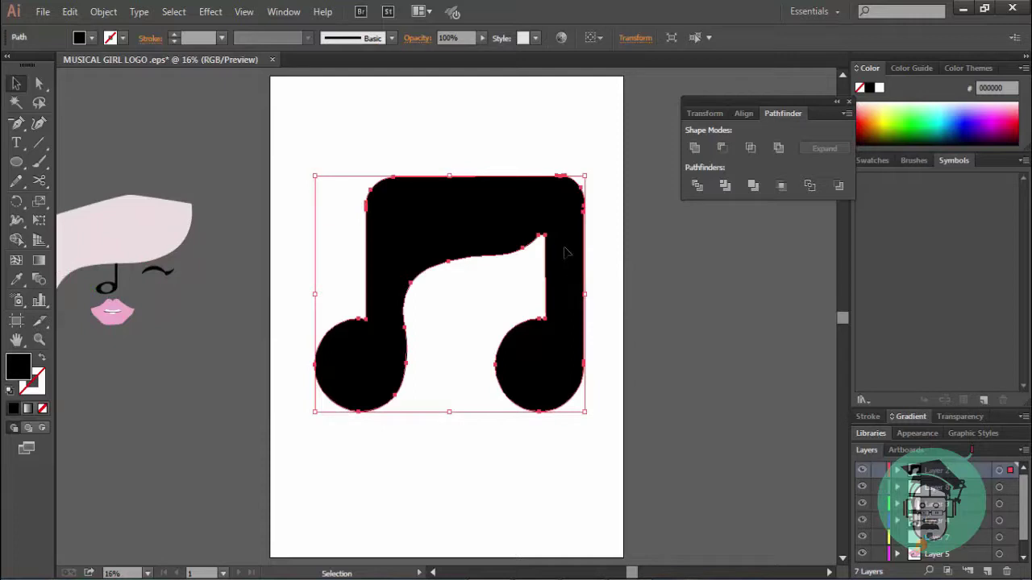
mouse_move(566, 253)
left_mouse_down()
mouse_move(175, 241)
mouse_move(193, 242)
left_mouse_up()
left_click(214, 179)
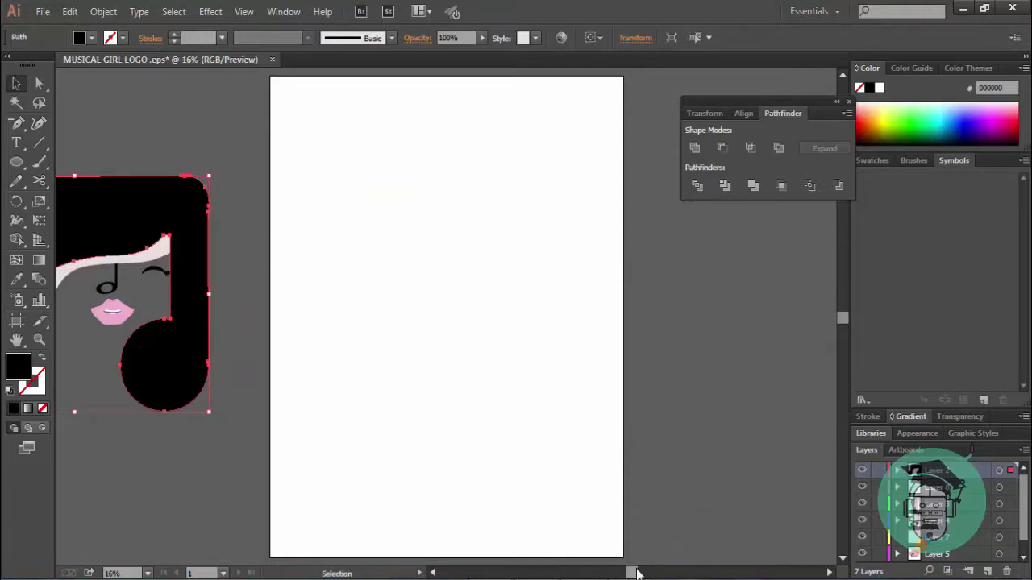
Step: Line the black note shape up behind the face pieces
left_click_drag(636, 573, 625, 573)
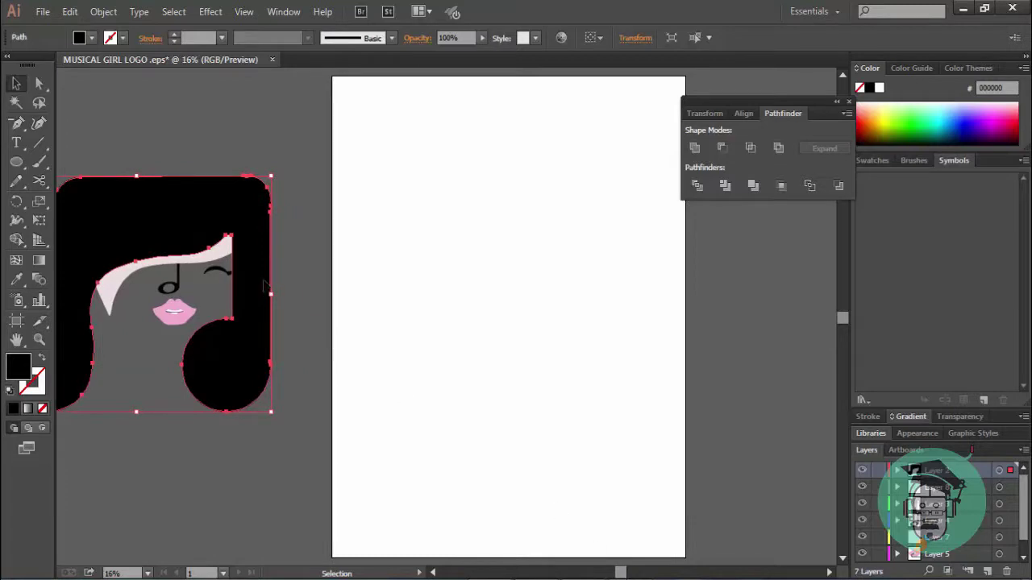
mouse_move(266, 272)
left_mouse_down()
mouse_move(292, 305)
mouse_move(272, 297)
left_mouse_up()
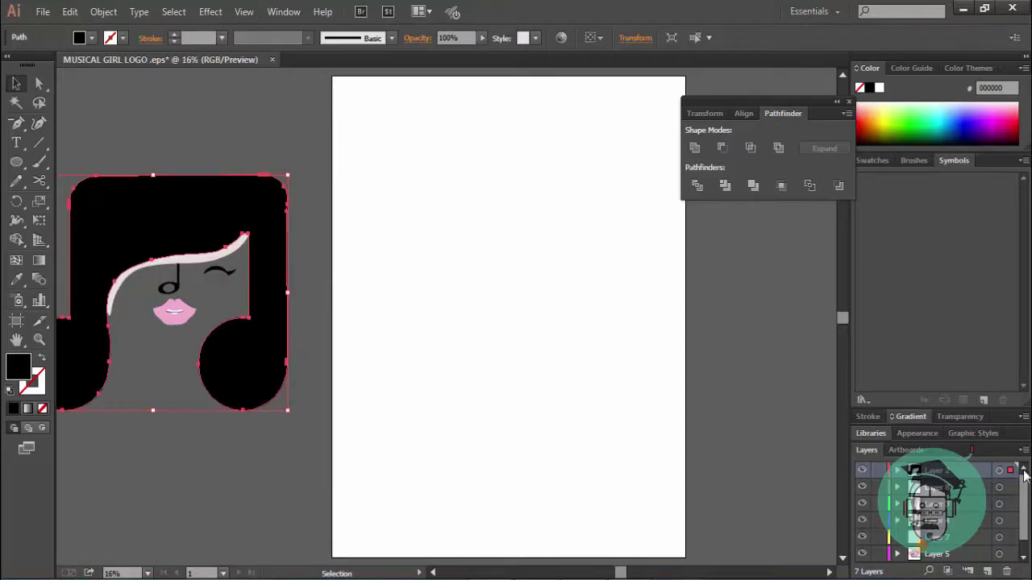
left_click_drag(1026, 475, 1025, 499)
left_click(16, 161)
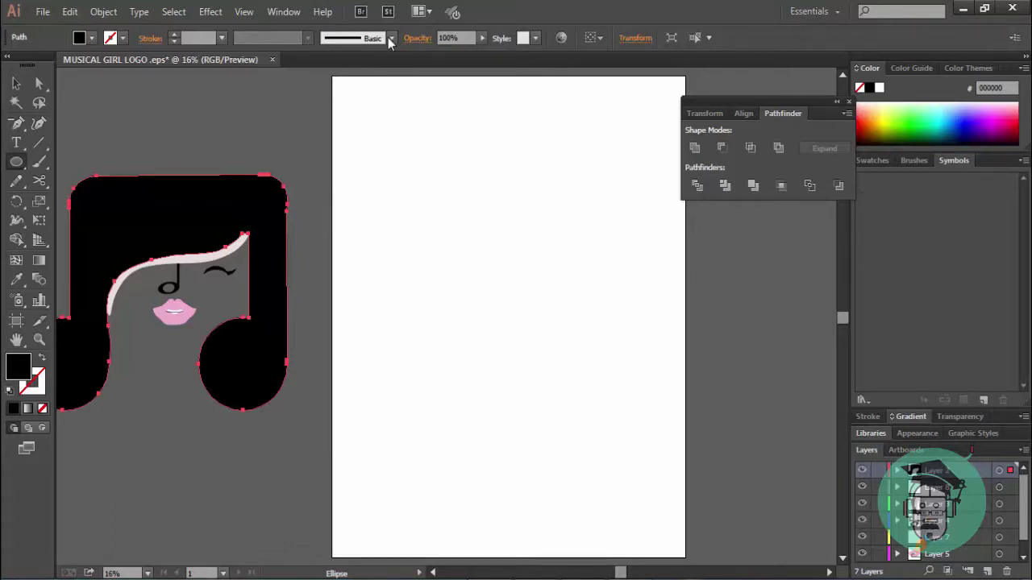
Step: Show the Pathfinder panel from the Window menu
left_click(282, 13)
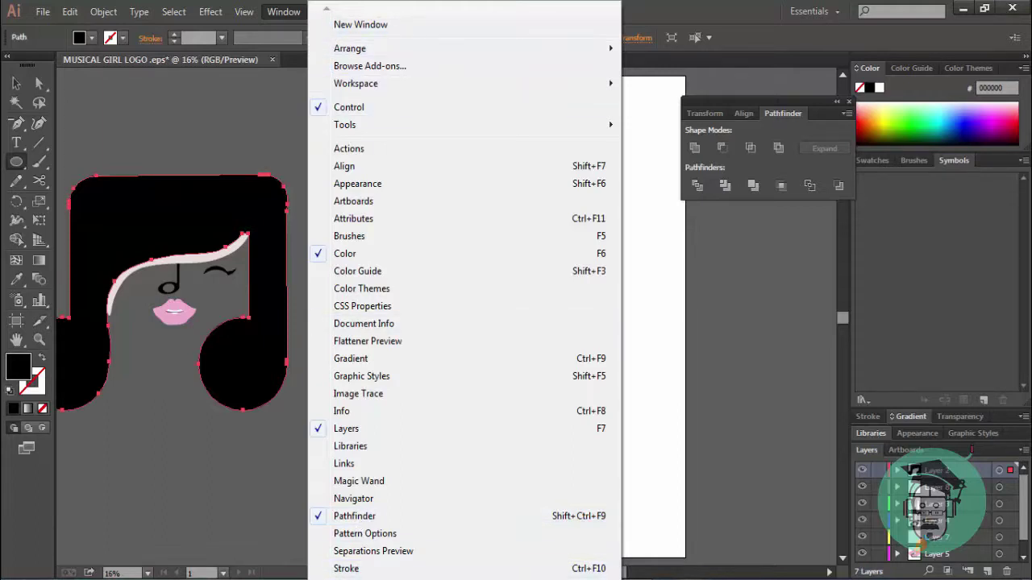
scroll(339, 556, "down", 3)
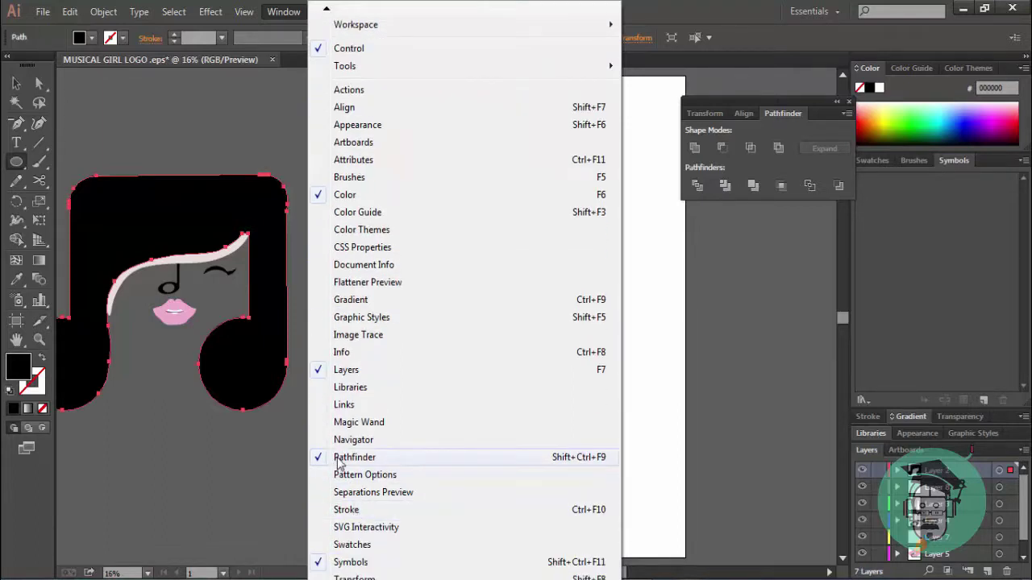
left_click(374, 464)
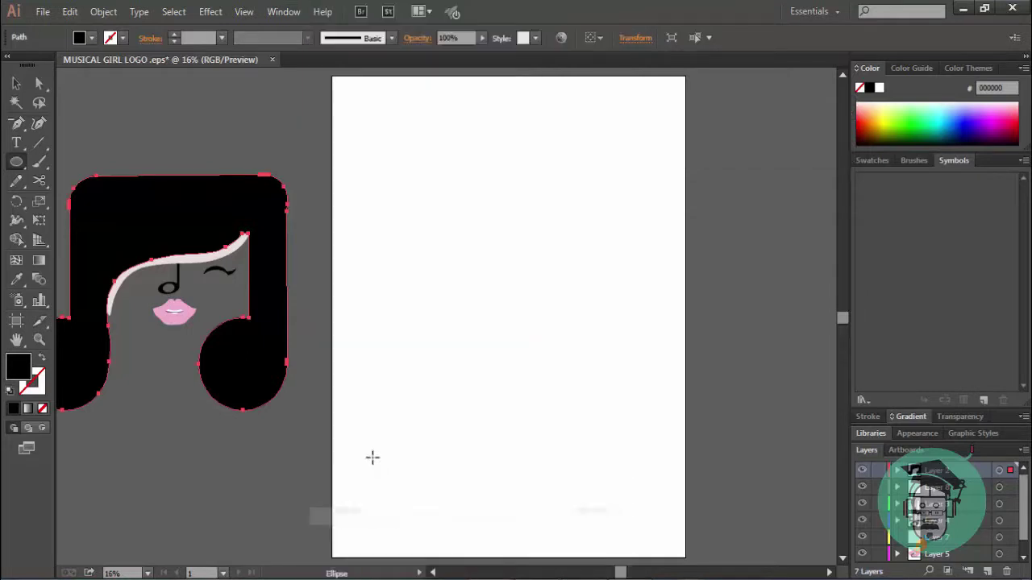
left_click(284, 11)
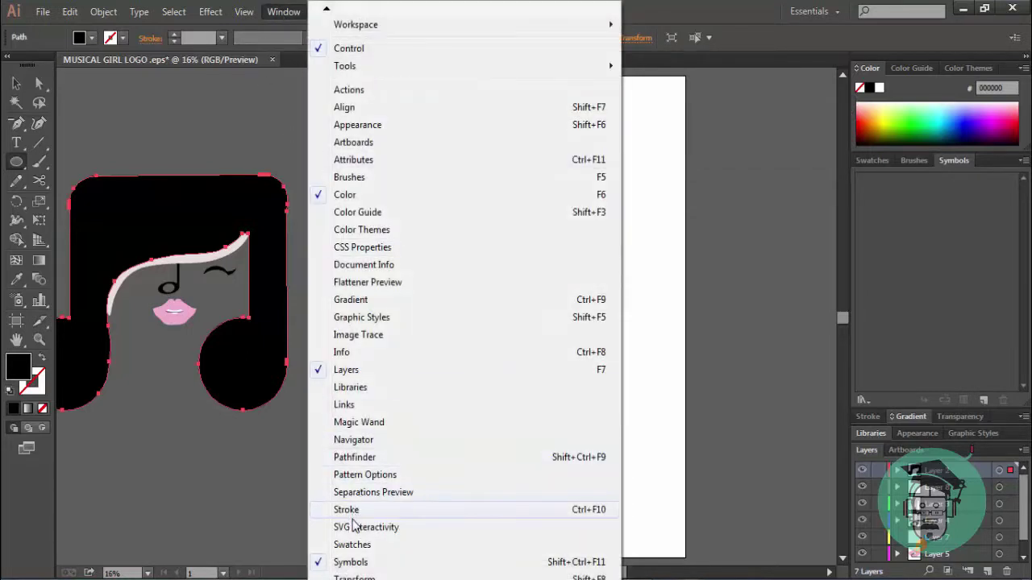
scroll(385, 555, "down", 2)
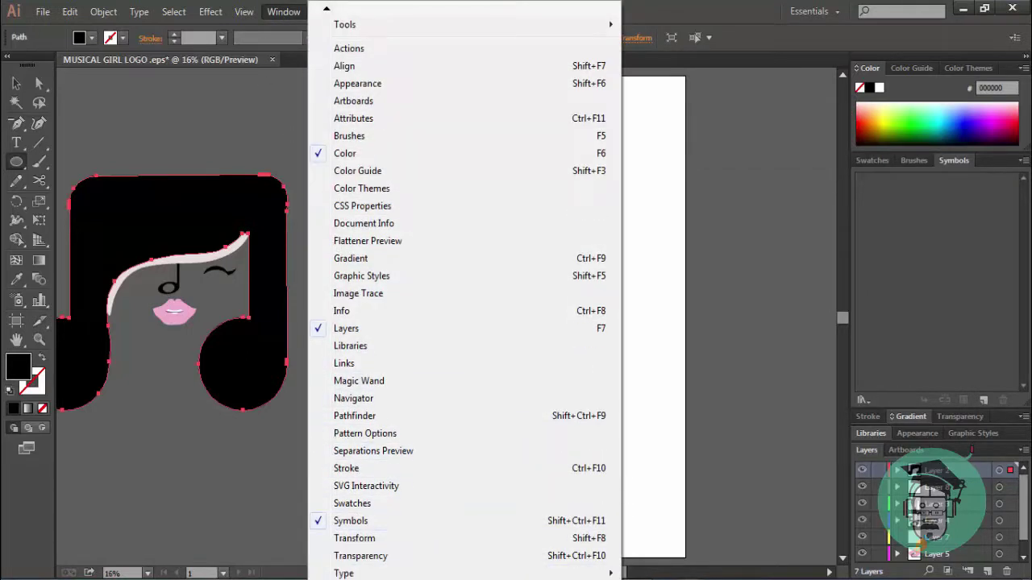
scroll(384, 554, "down", 1)
scroll(385, 555, "down", 3)
scroll(385, 554, "down", 3)
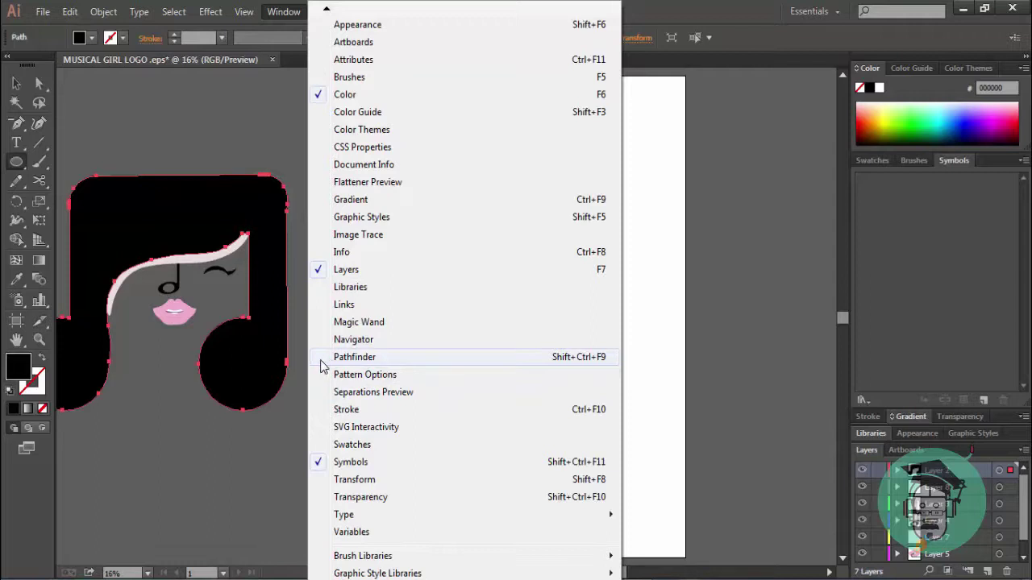
left_click(347, 357)
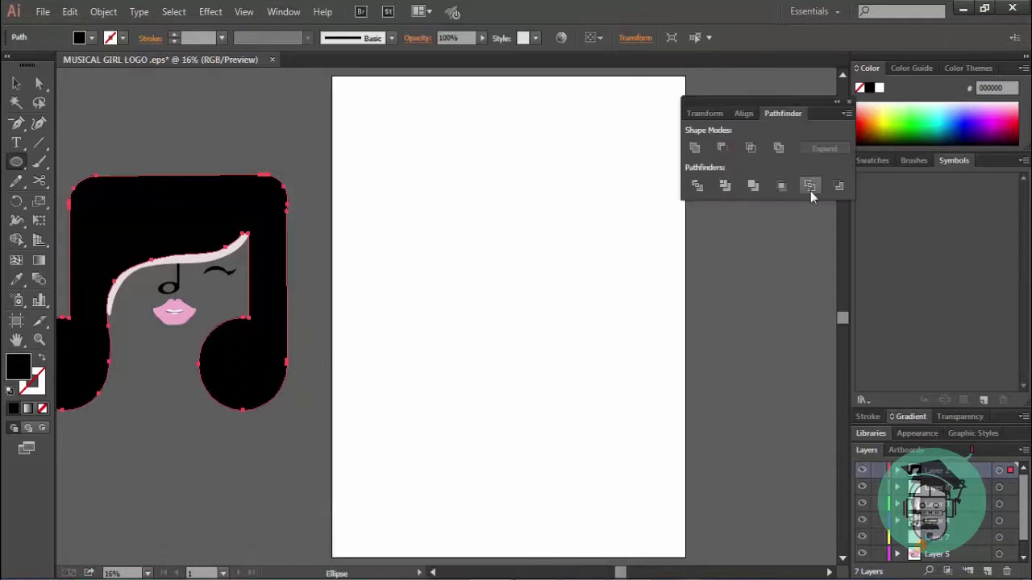
left_click(282, 12)
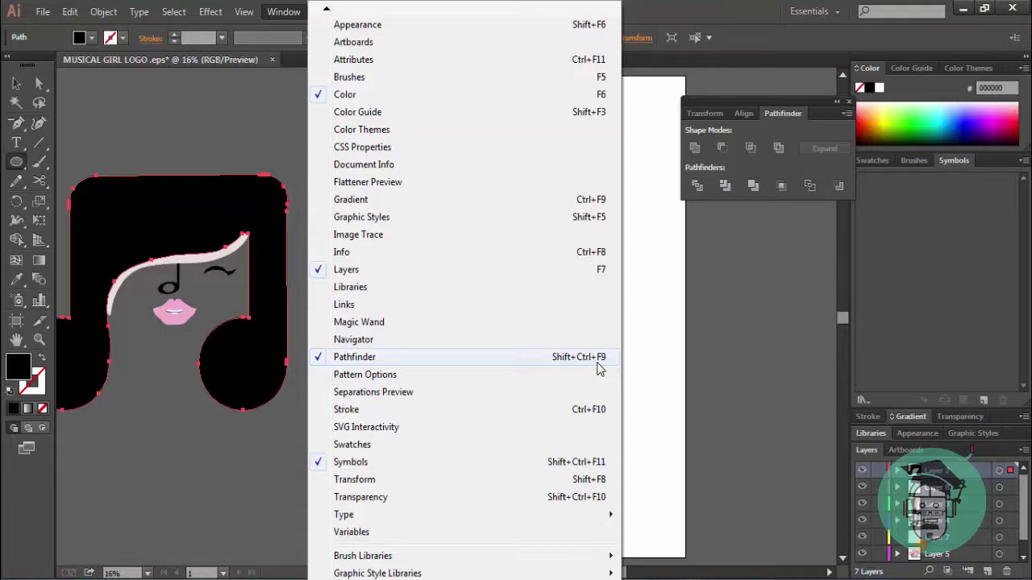
Step: Draw a black circle on the empty artboard and move it into the lower half
left_click(731, 356)
left_click(414, 306)
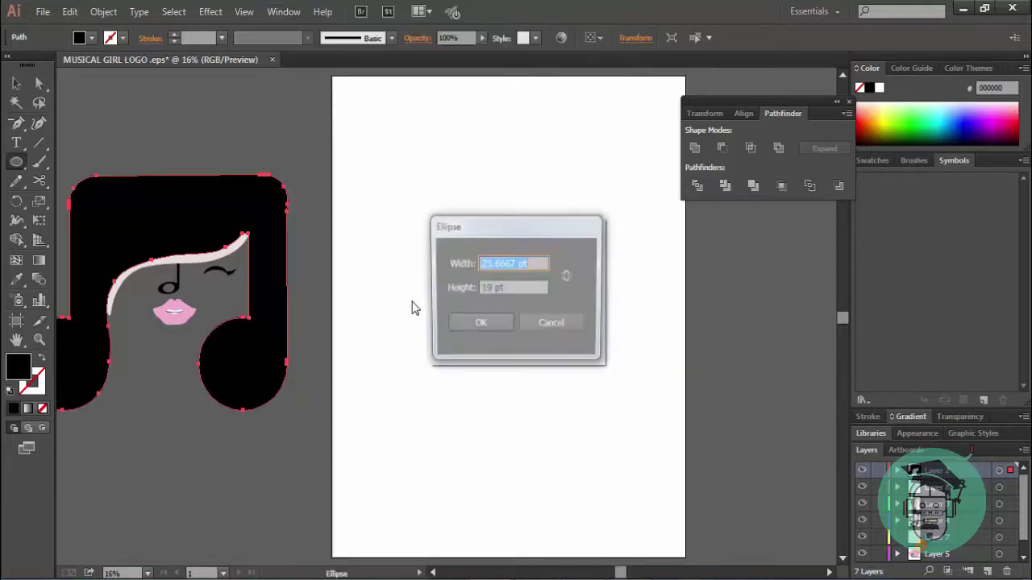
left_click(553, 326)
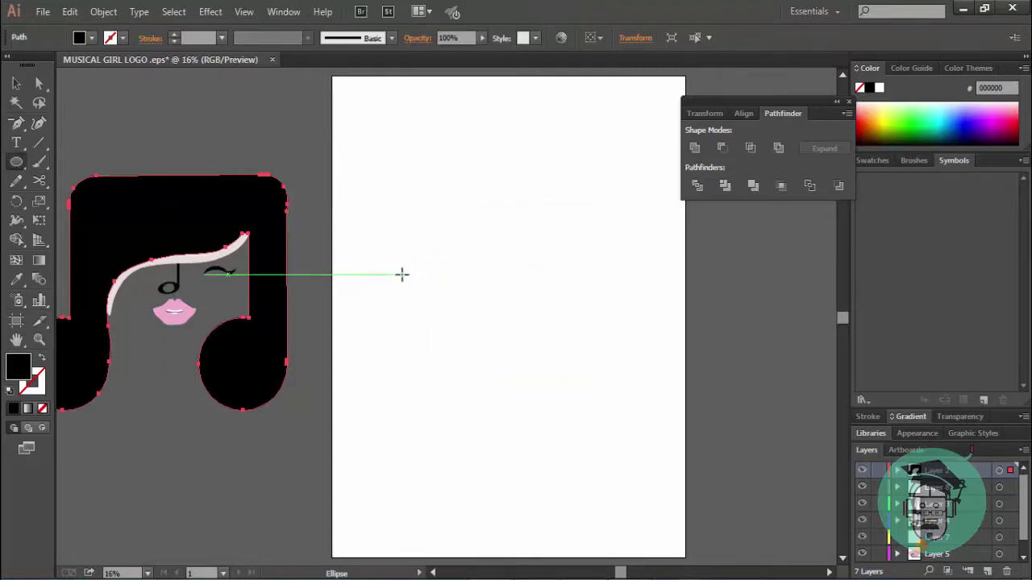
left_click_drag(401, 274, 468, 345)
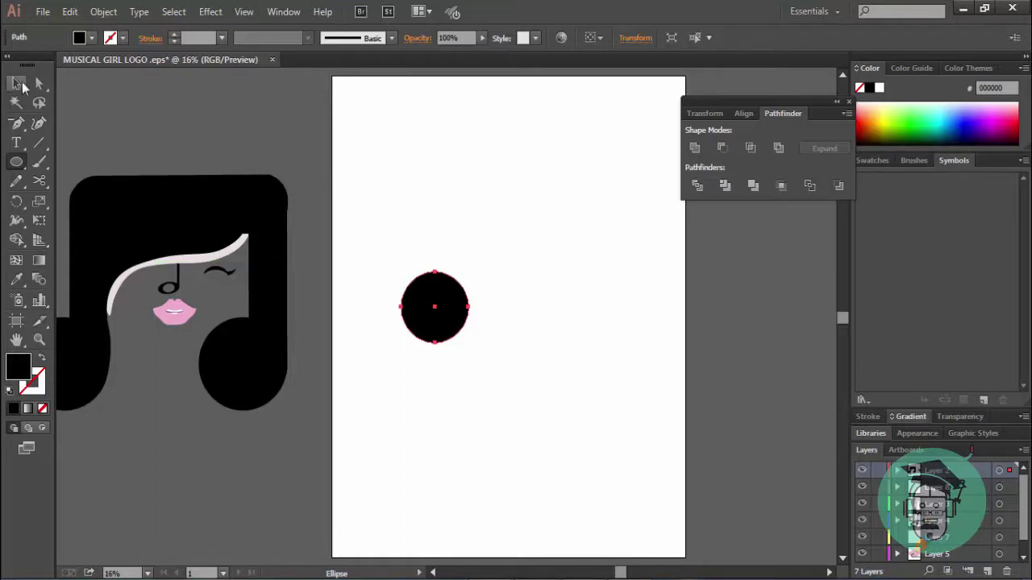
left_click(18, 84)
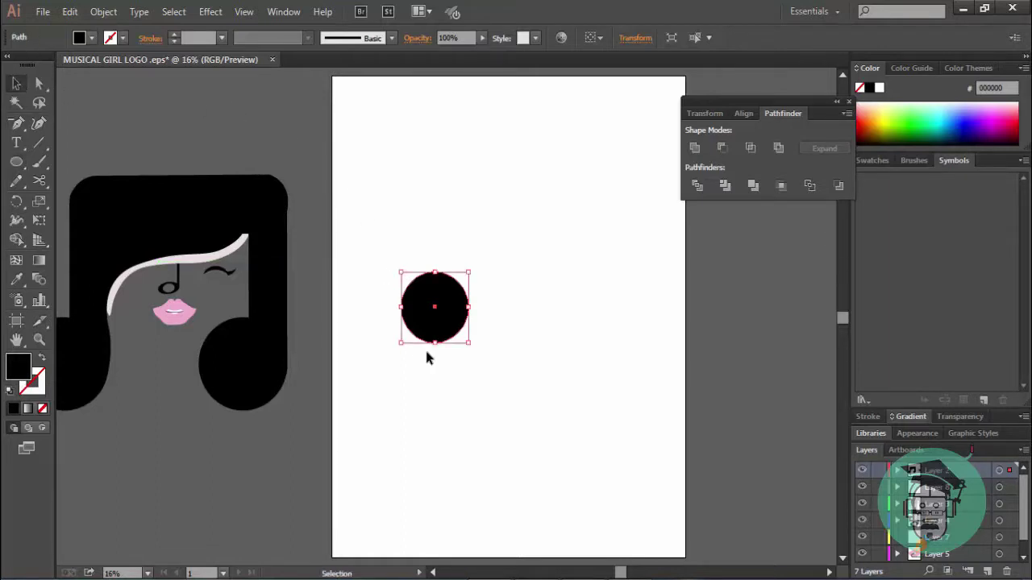
left_click_drag(441, 330, 443, 375)
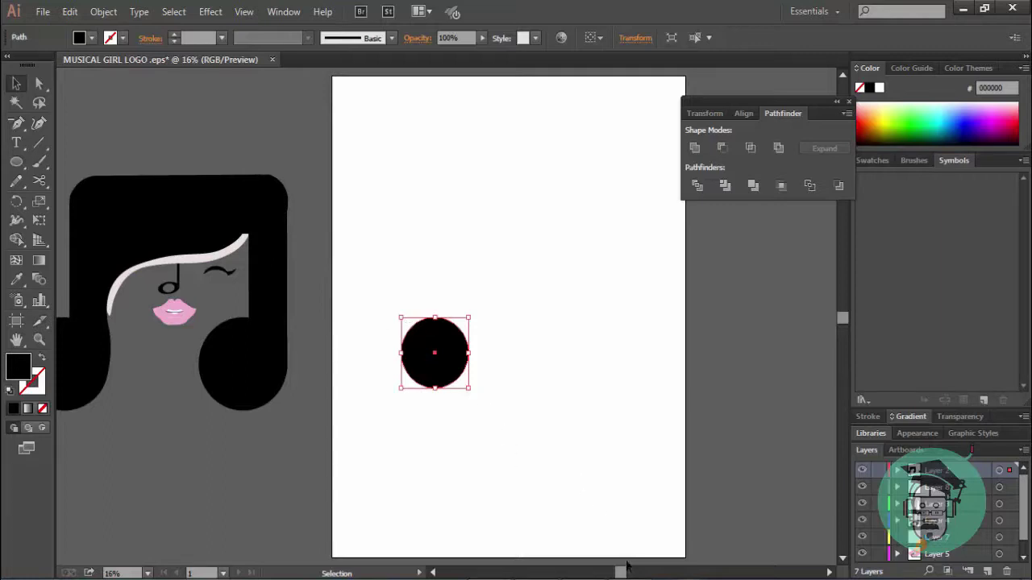
left_click_drag(620, 573, 614, 573)
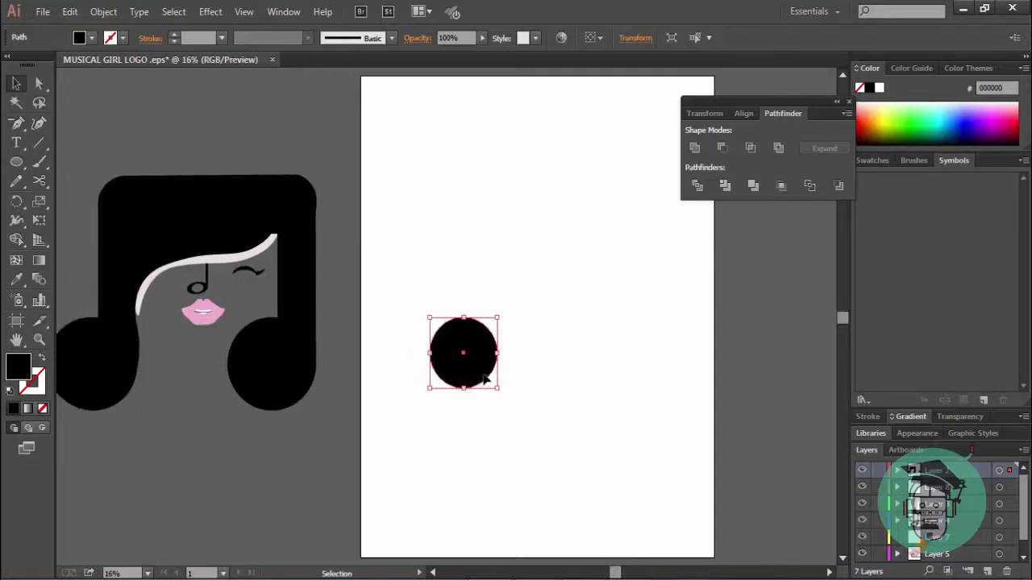
left_click_drag(487, 379, 470, 394)
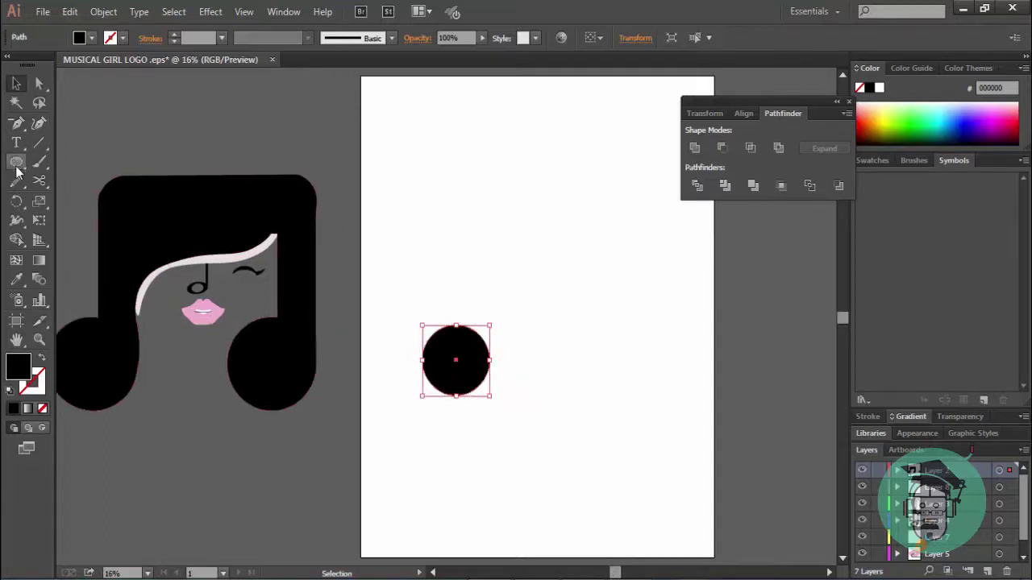
left_click(21, 167)
Step: Draw a tall black rectangle and place it over the circle's right side
left_click(93, 164)
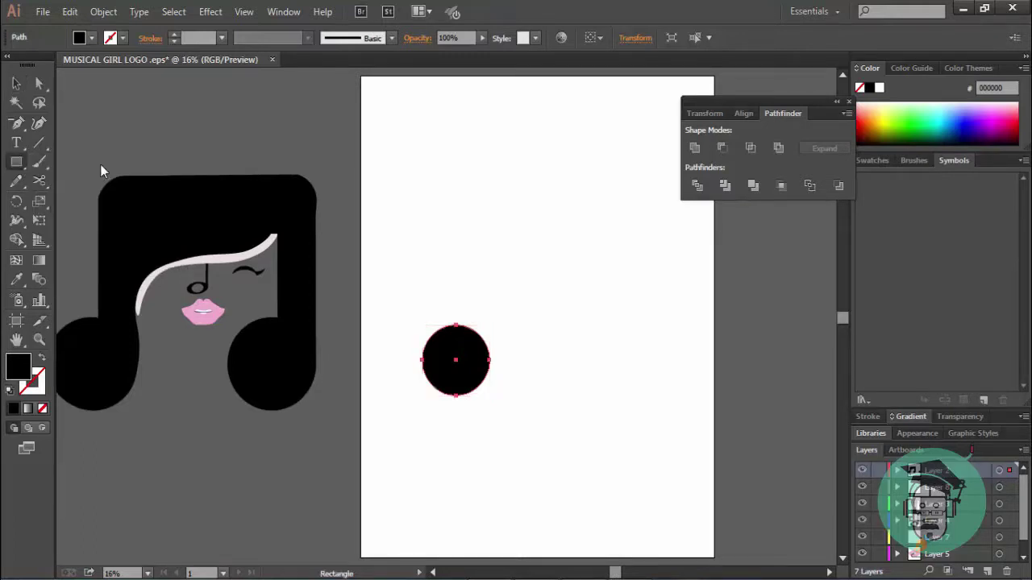
left_click_drag(423, 195, 484, 353)
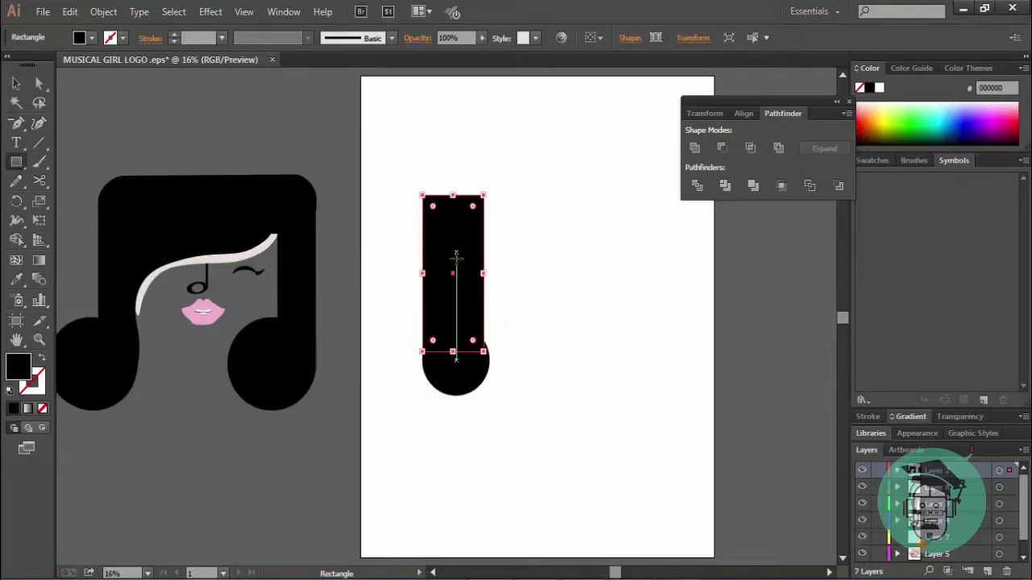
left_click(16, 85)
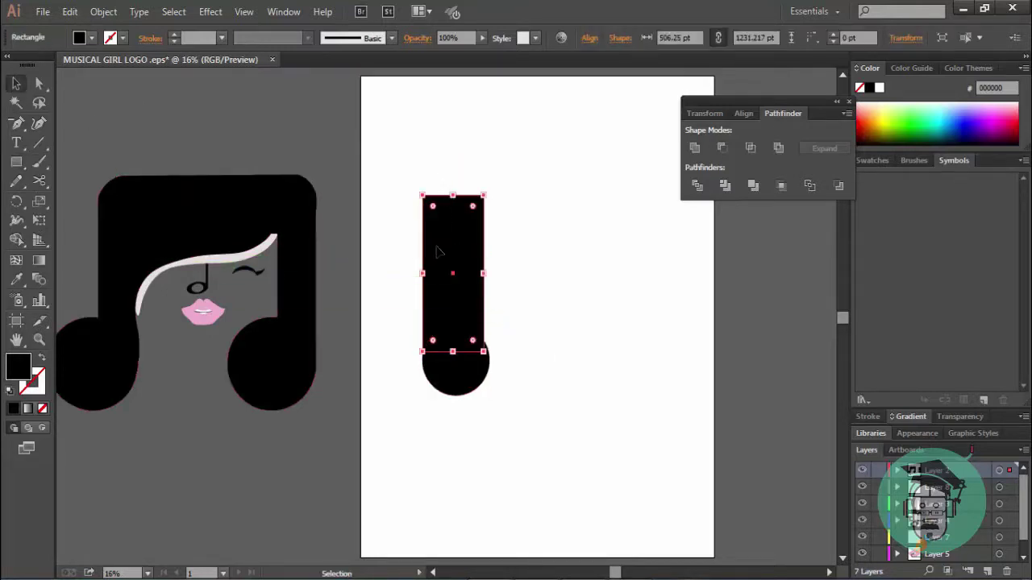
mouse_move(461, 257)
left_mouse_down()
mouse_move(486, 259)
mouse_move(490, 287)
left_mouse_up()
Step: Enlarge the circle so it sits under the rectangle as a note head
left_click(569, 299)
left_click(465, 377)
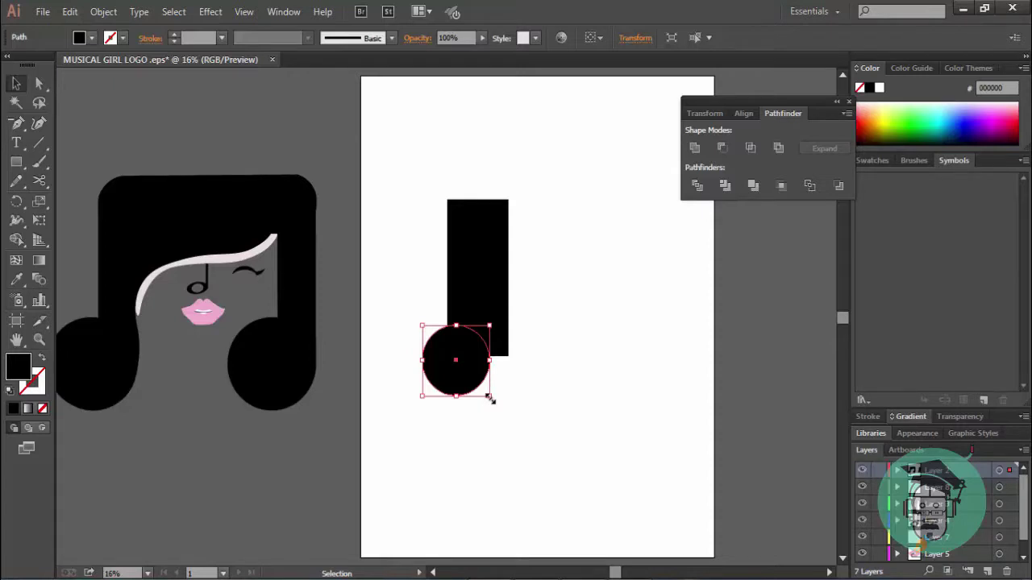
left_click_drag(489, 397, 514, 435)
key("ctrl+shift+a")
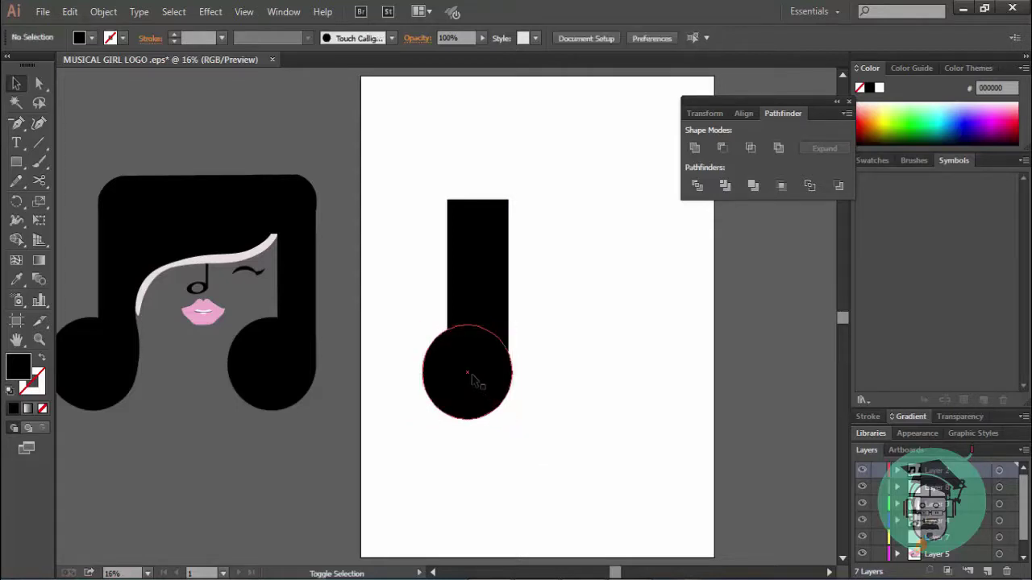
mouse_move(473, 379)
left_mouse_down()
mouse_move(444, 365)
mouse_move(469, 379)
left_mouse_up()
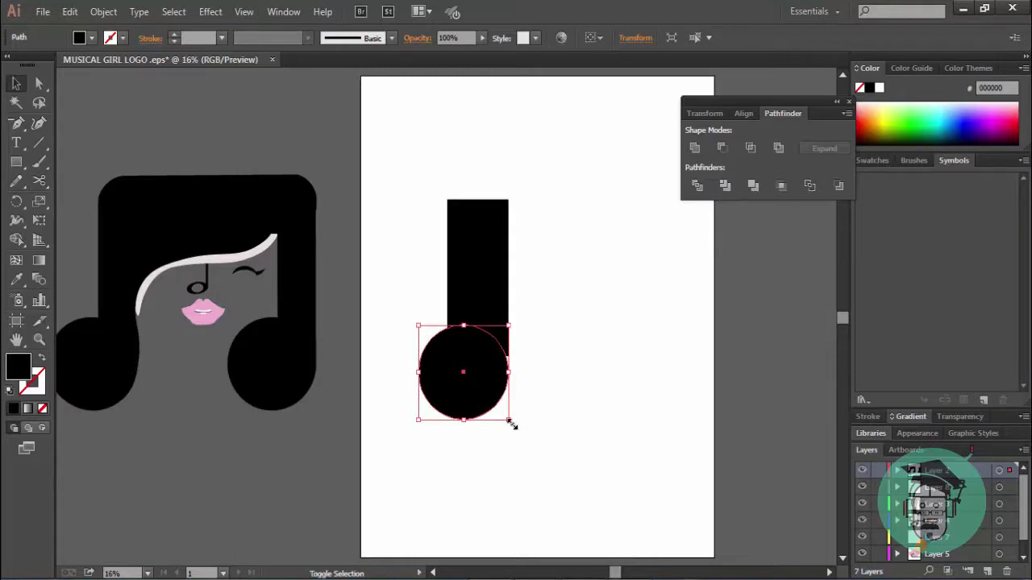
mouse_move(511, 425)
left_mouse_down()
mouse_move(594, 481)
mouse_move(580, 491)
mouse_move(570, 469)
mouse_move(515, 449)
mouse_move(516, 431)
mouse_move(575, 483)
mouse_move(548, 475)
mouse_move(516, 444)
mouse_move(511, 420)
mouse_move(519, 429)
left_mouse_up()
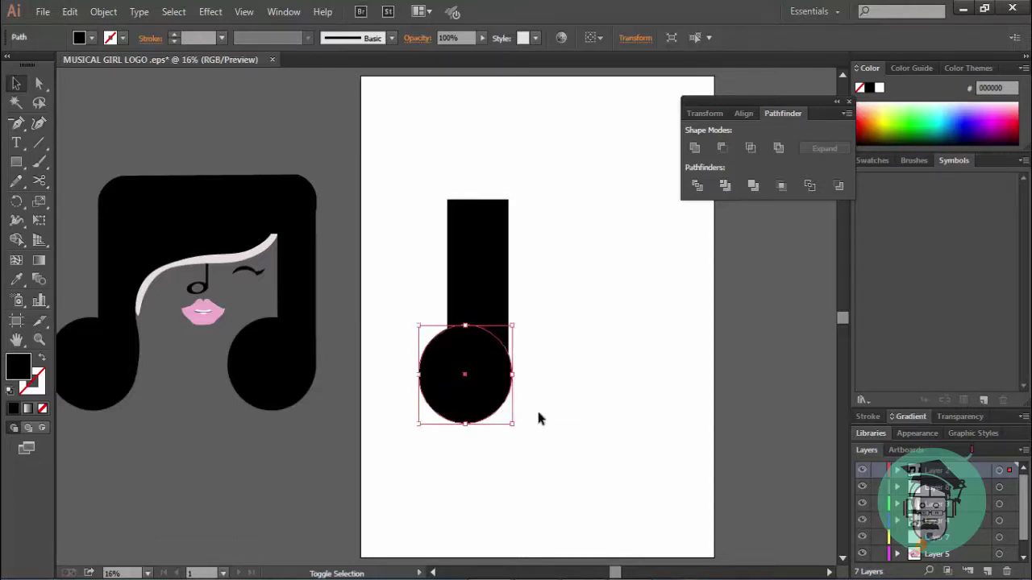
left_click(586, 377)
left_click(492, 403)
left_click_drag(418, 325, 408, 325)
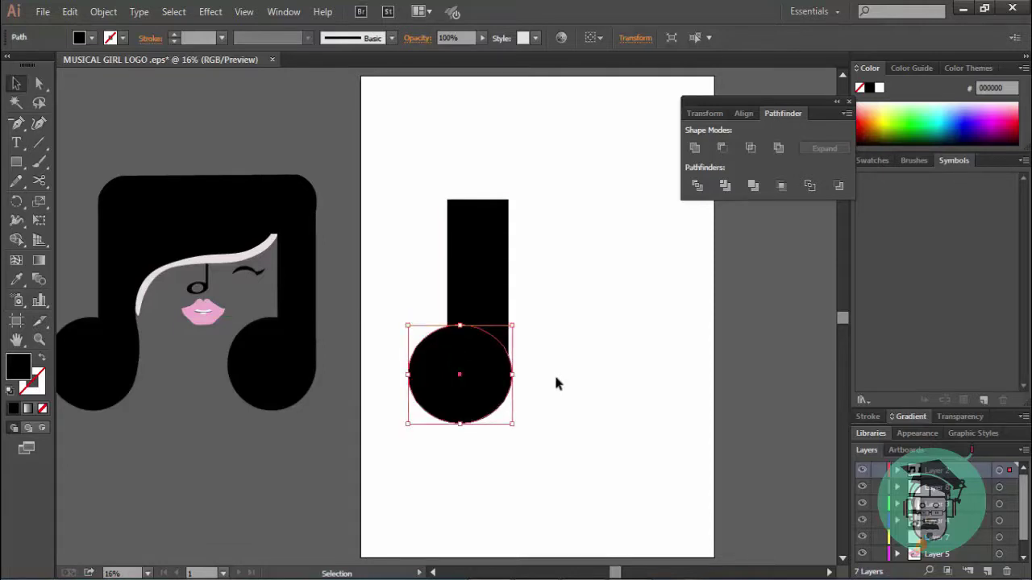
Step: Reselect the rectangle stem and adjust its left edge
left_click(535, 362)
left_click(498, 312)
left_click(497, 312)
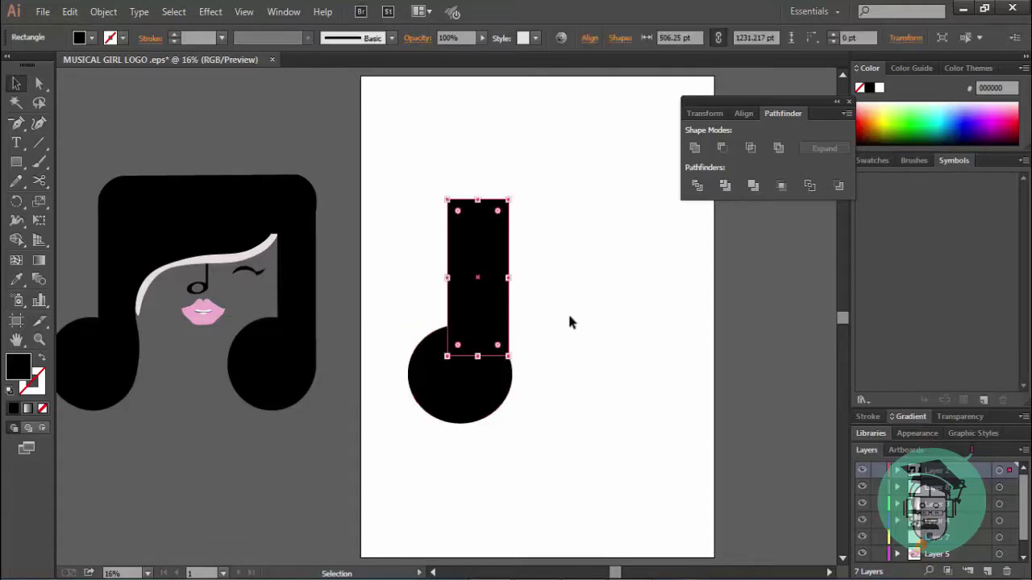
left_click(612, 347)
left_click(459, 375)
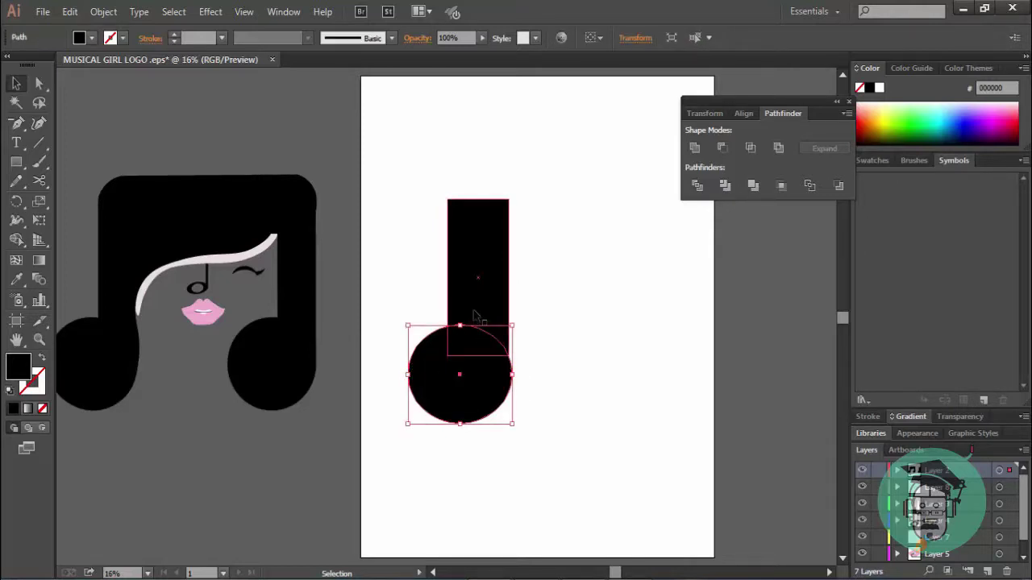
left_click(594, 263)
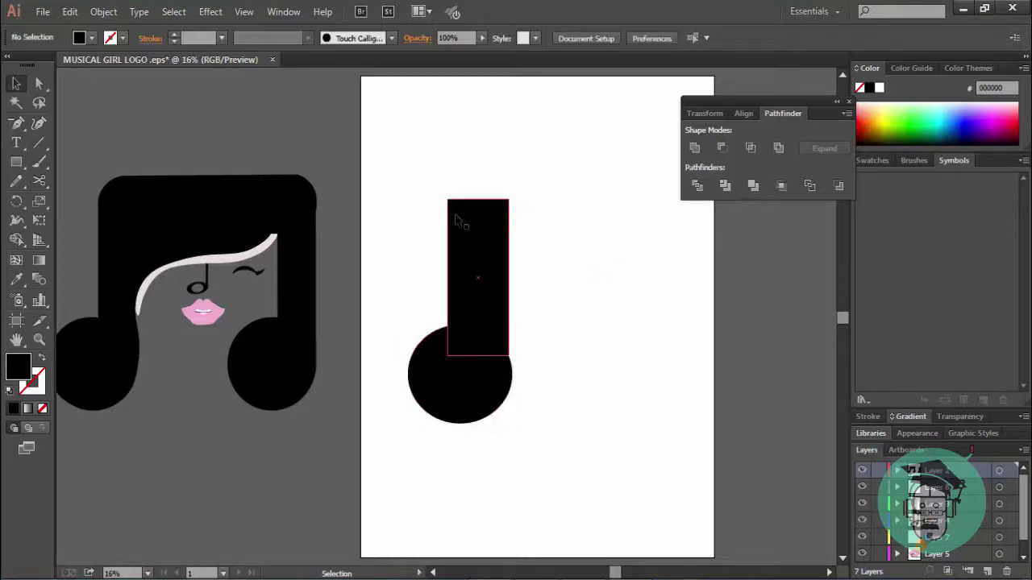
left_click(465, 279)
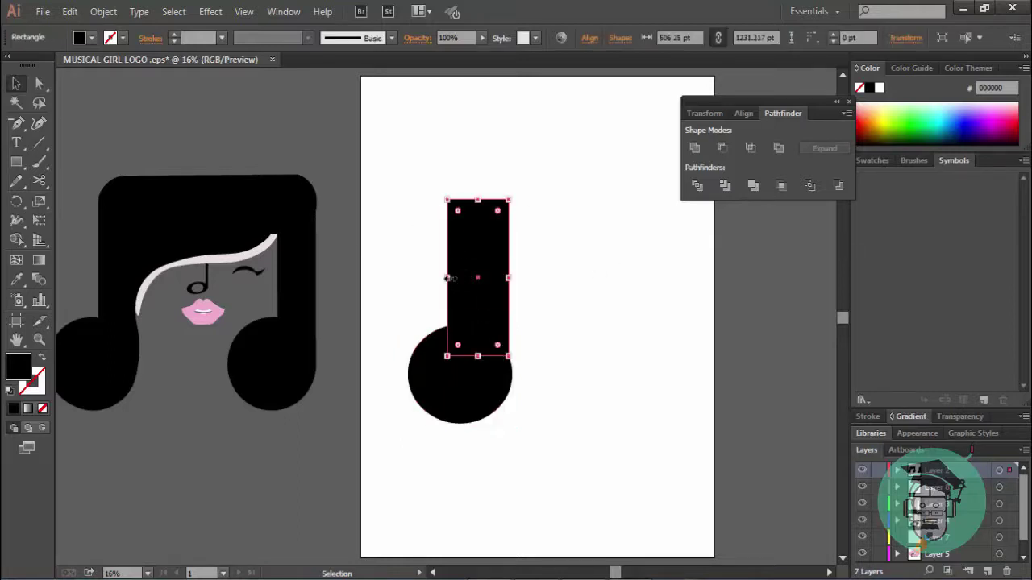
left_click_drag(447, 278, 448, 279)
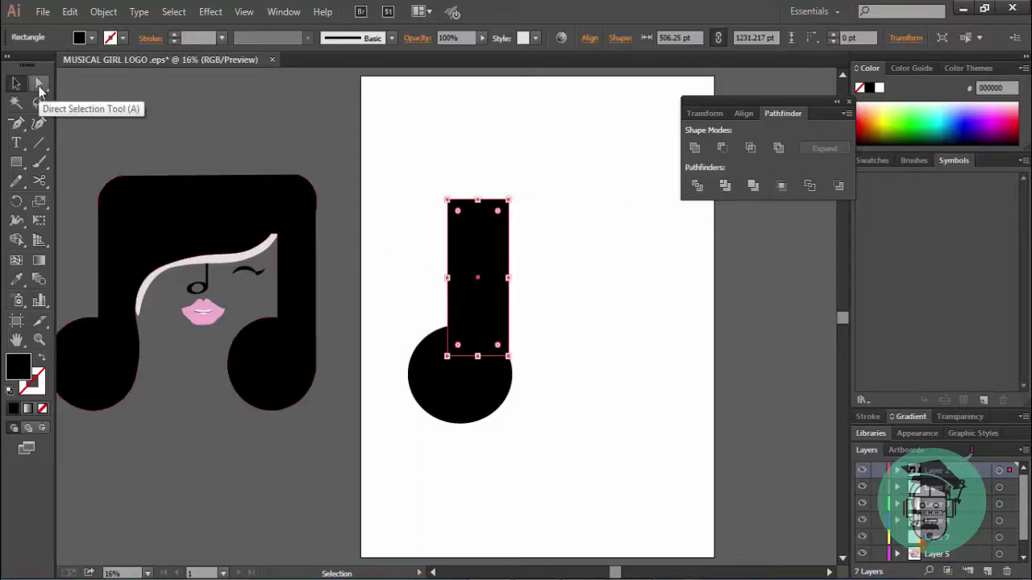
Step: Round all the stem rectangle's corners to 137.96 pt using the live-corner widget
left_click(39, 84)
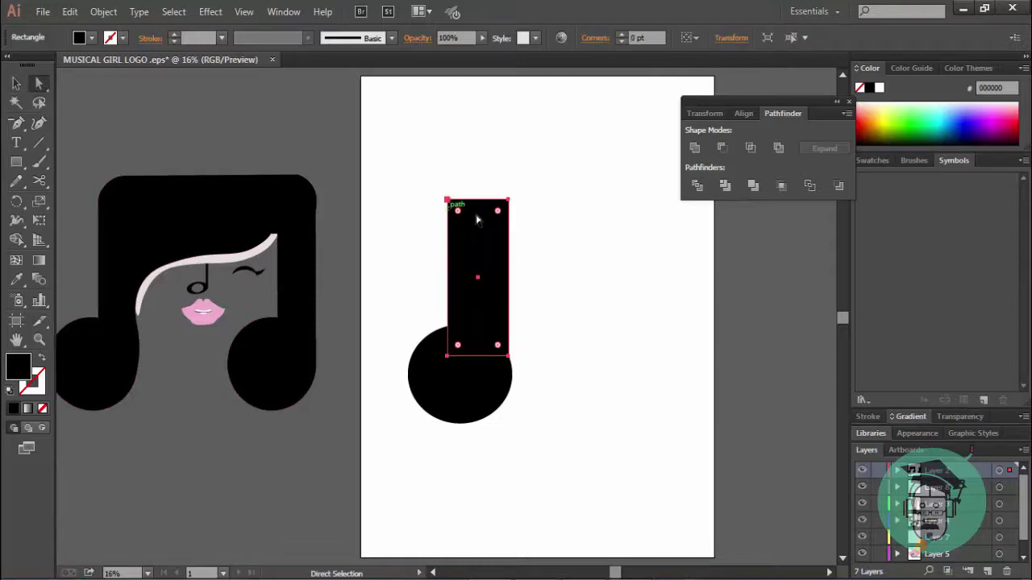
left_click_drag(458, 213, 615, 232)
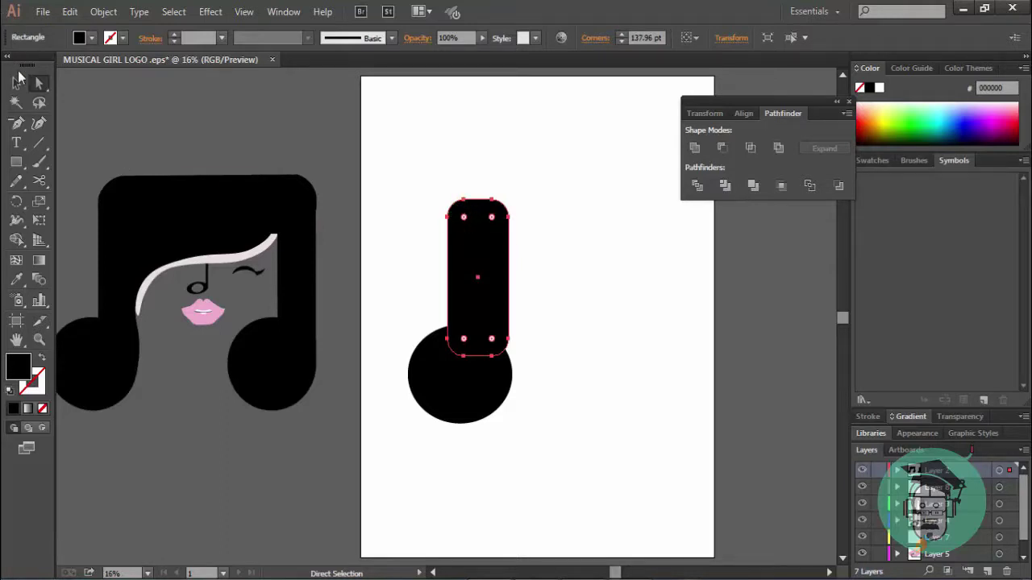
left_click(16, 84)
left_click(141, 99)
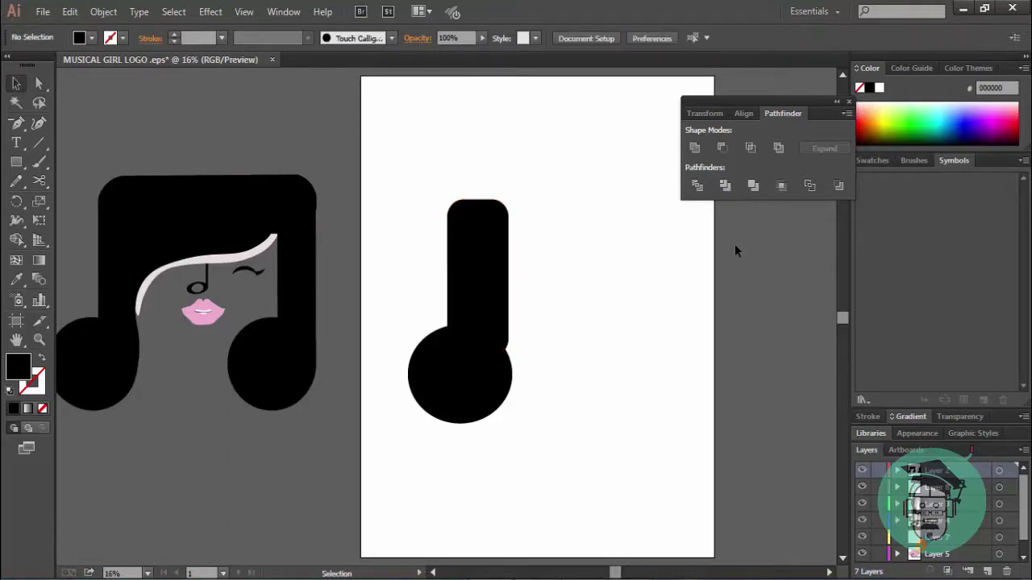
left_click(495, 307)
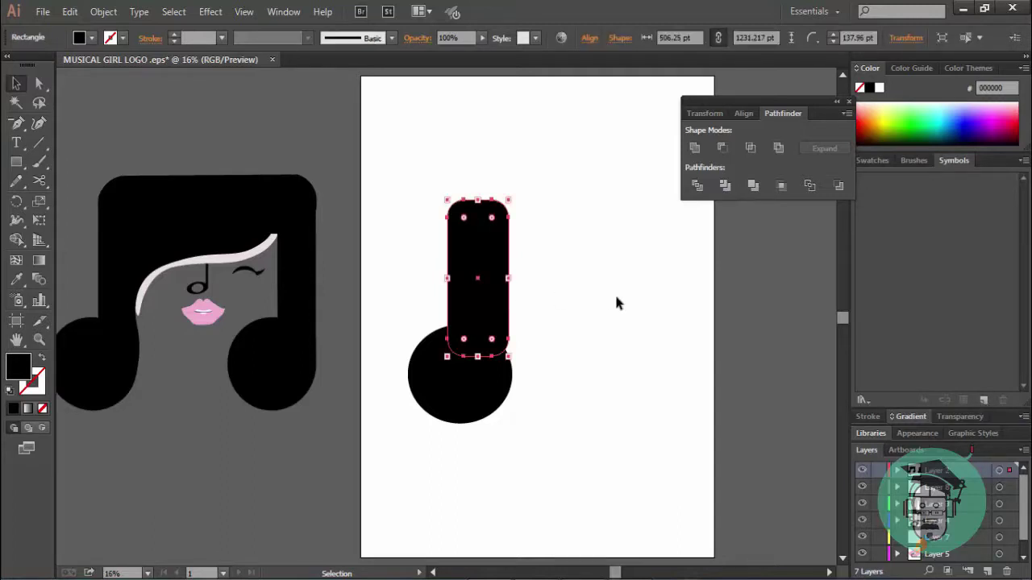
Step: Lower the rounded stem slightly with arrow-key nudges and a small drag
key("ctrl+shift+b")
left_click(617, 303)
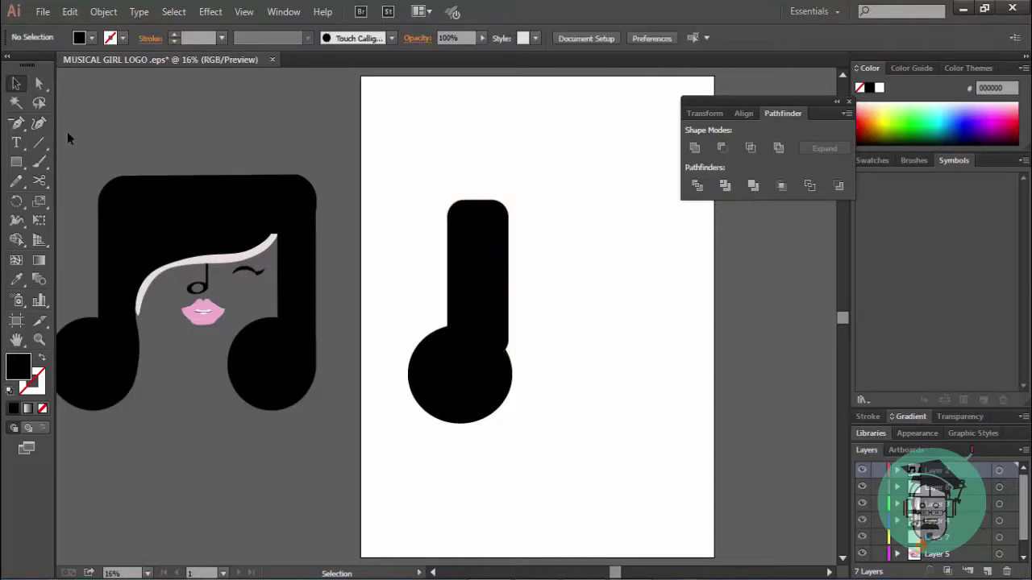
left_click(478, 272)
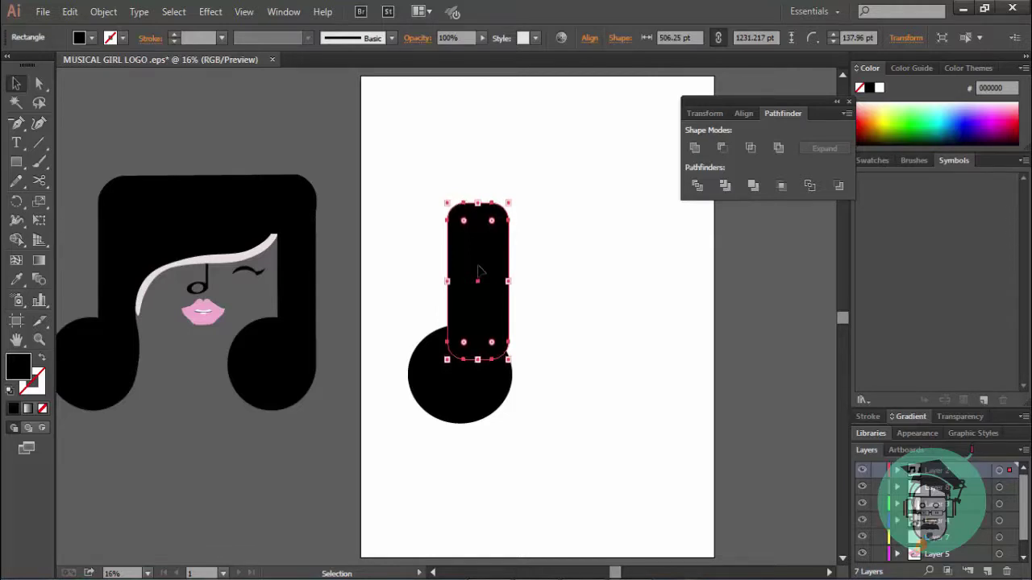
key("Down")
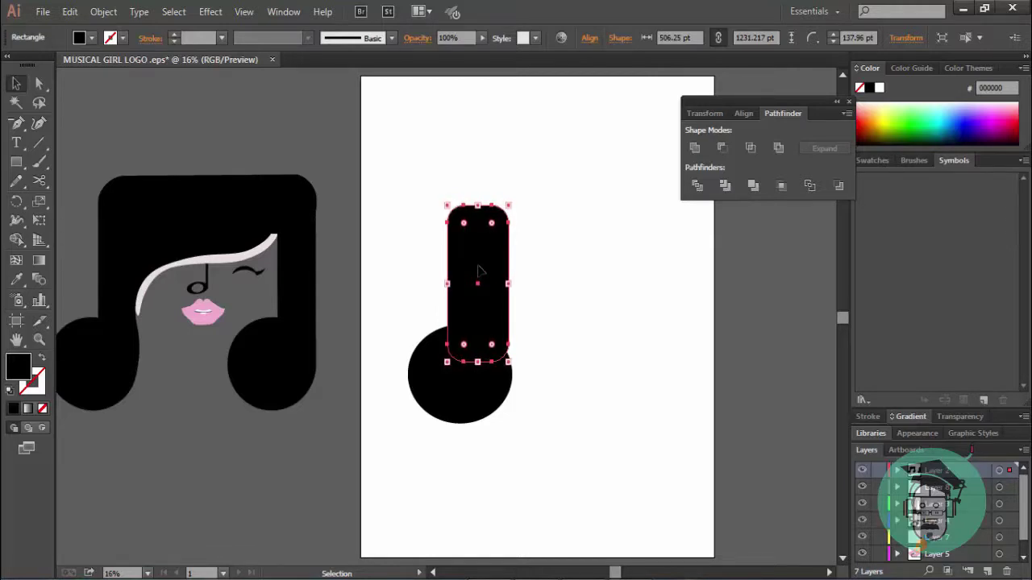
key("Down")
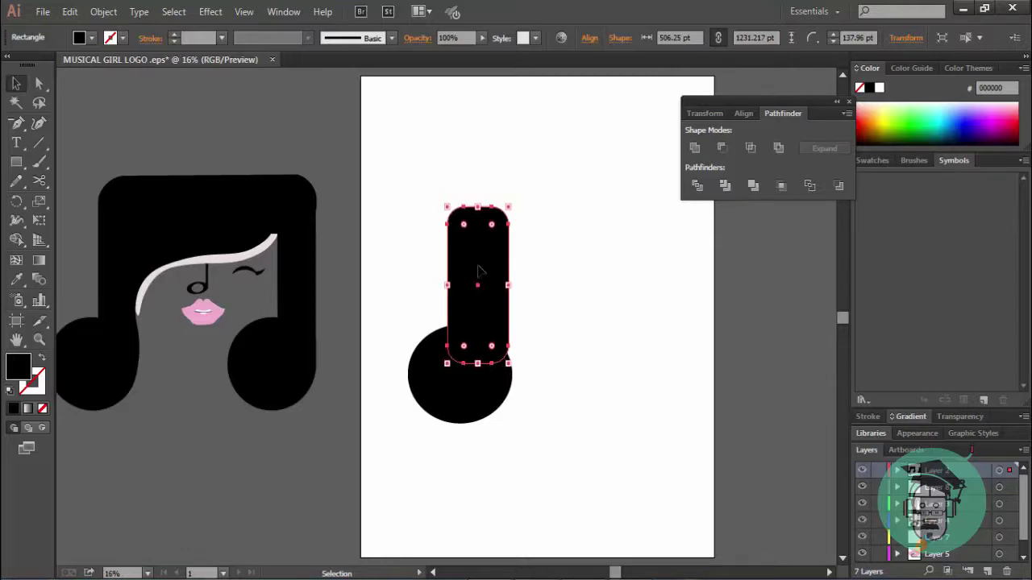
left_click_drag(482, 270, 481, 278)
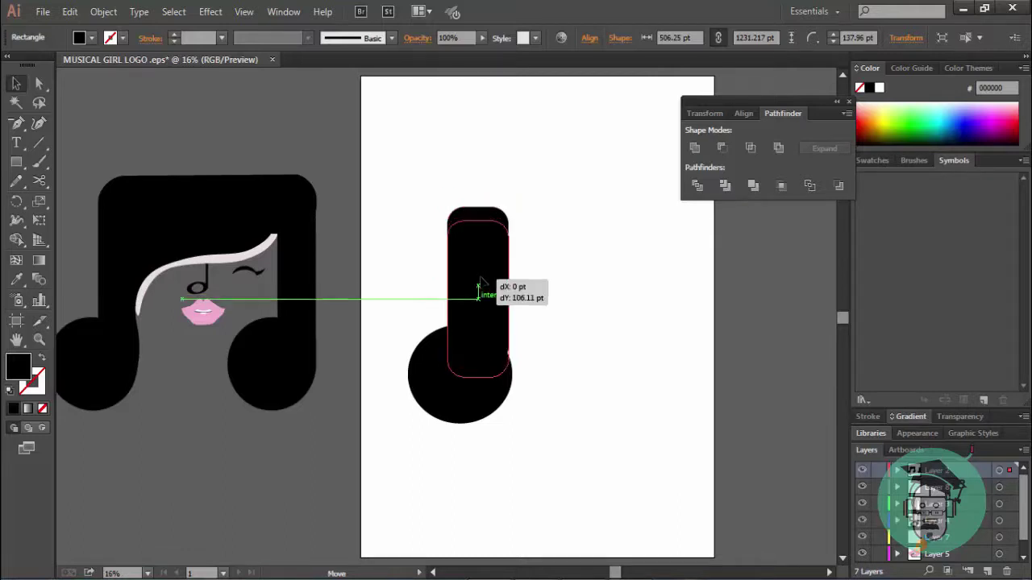
Step: Nudge the stem right and move the note head up flush against it
left_click(582, 260)
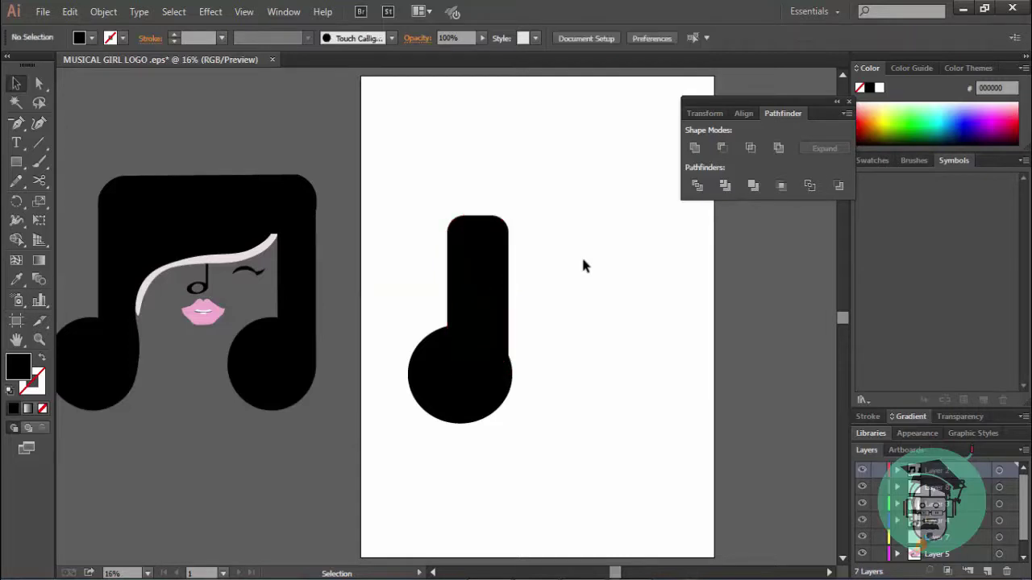
left_click(471, 296)
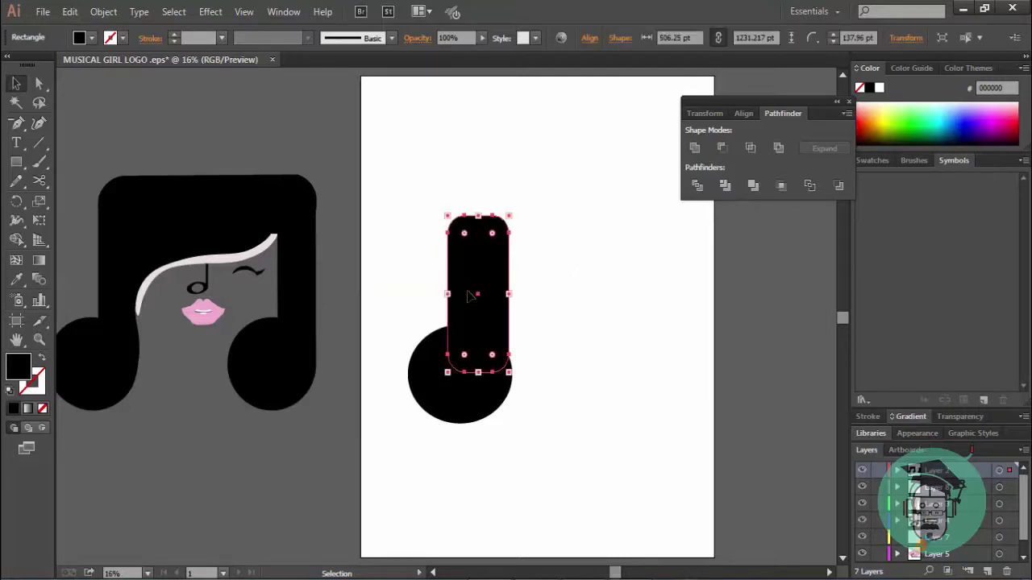
key("Right")
key("Right")
key("Right")
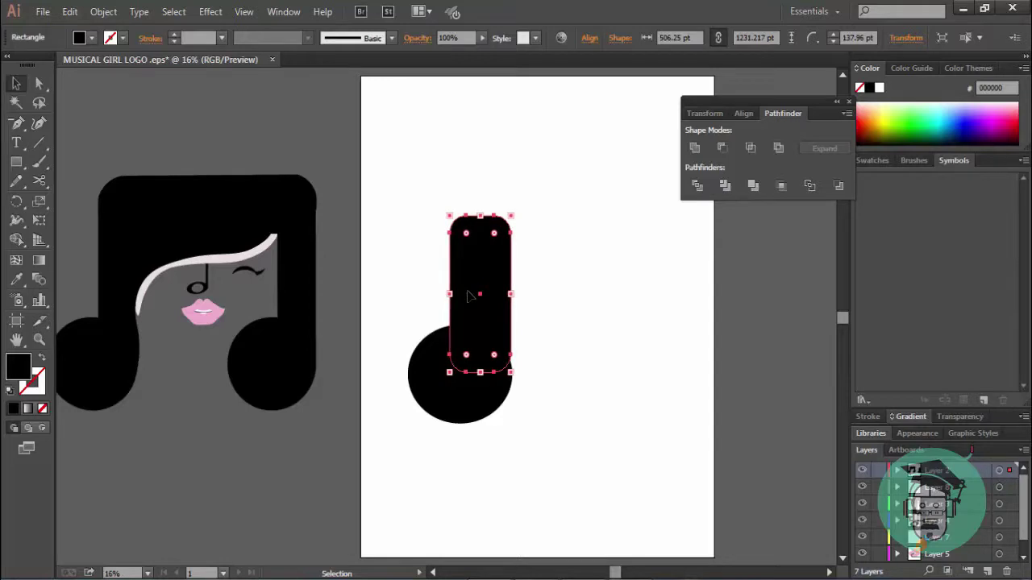
key("Right")
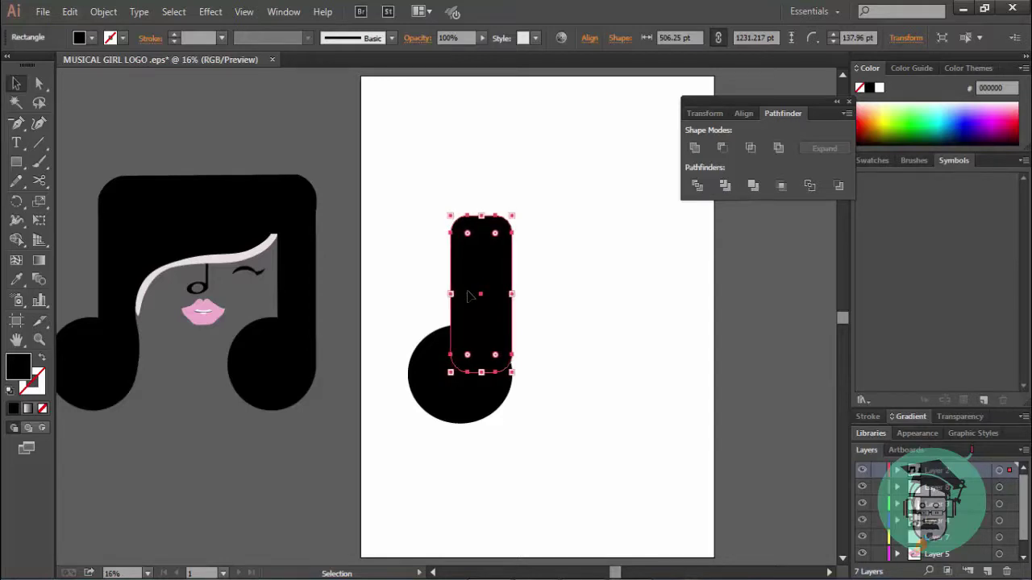
left_click(507, 406)
left_click_drag(505, 403, 498, 391)
left_click(562, 367)
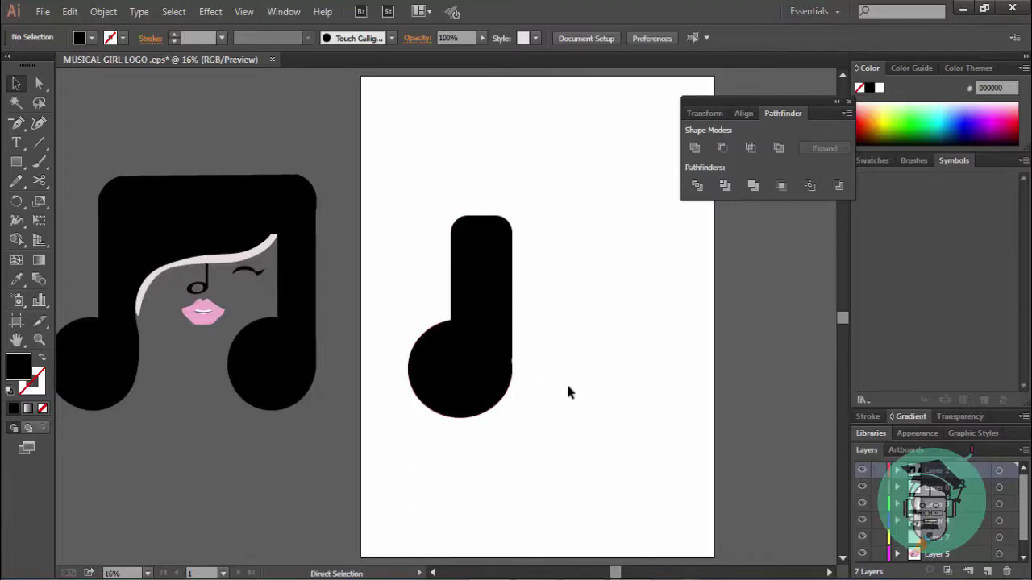
Step: In Outline view at 200% zoom, nudge the note head's path up to meet the stem
key("ctrl+y")
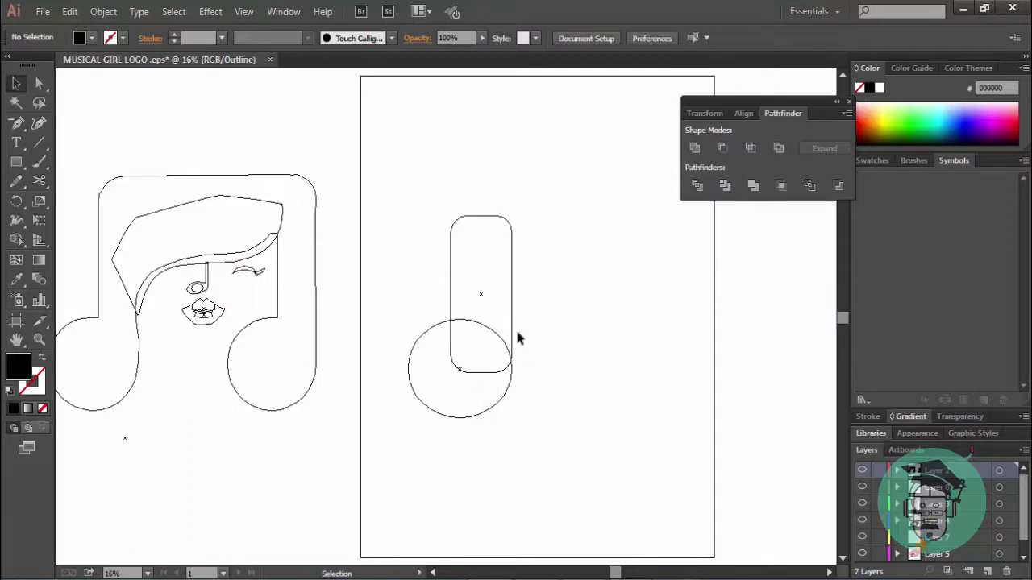
left_click(147, 572)
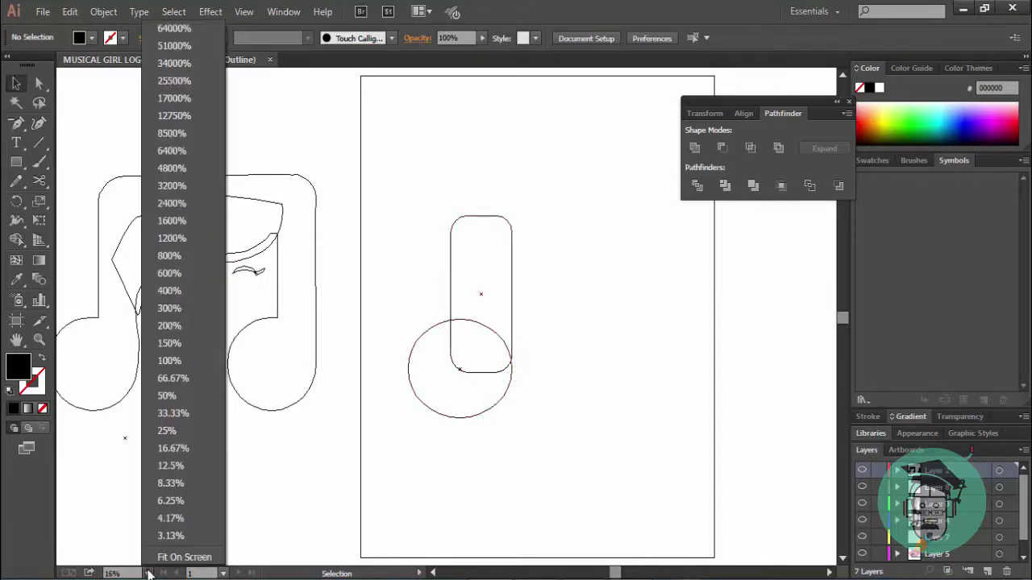
left_click(169, 326)
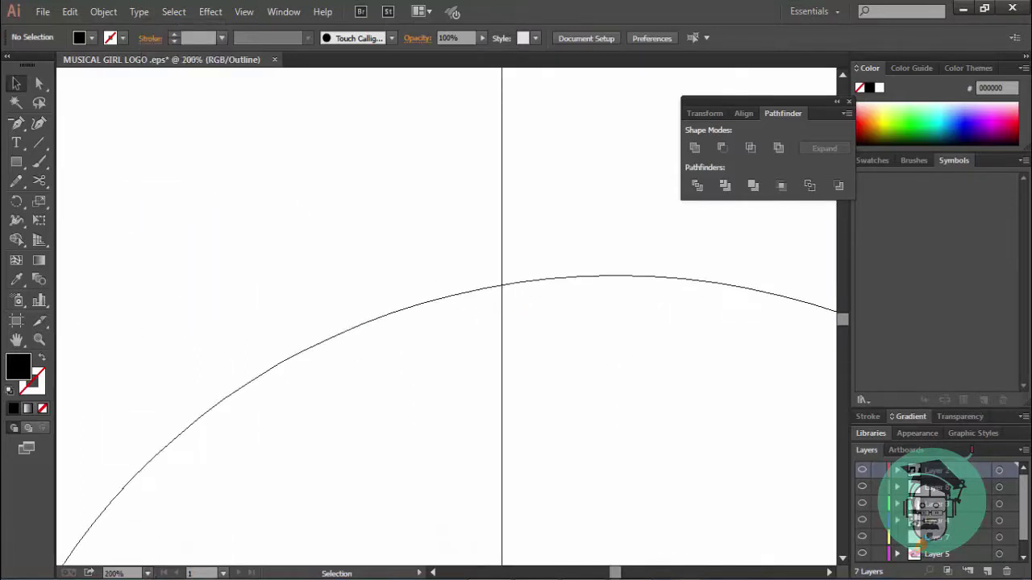
left_click(636, 575)
left_click_drag(625, 575, 619, 575)
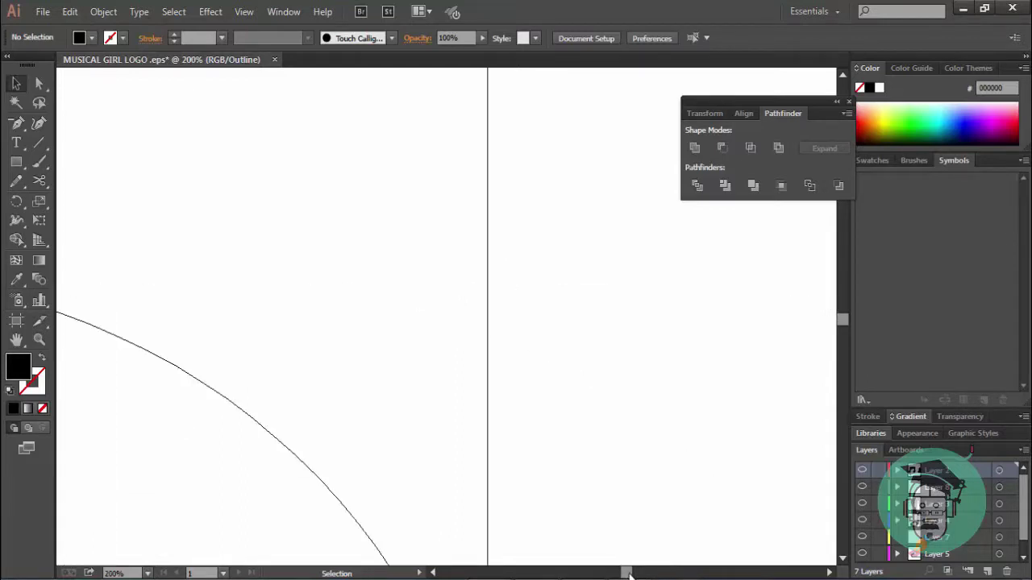
scroll(514, 479, "down", 2)
scroll(515, 479, "down", 3)
scroll(514, 484, "down", 3)
scroll(515, 484, "down", 2)
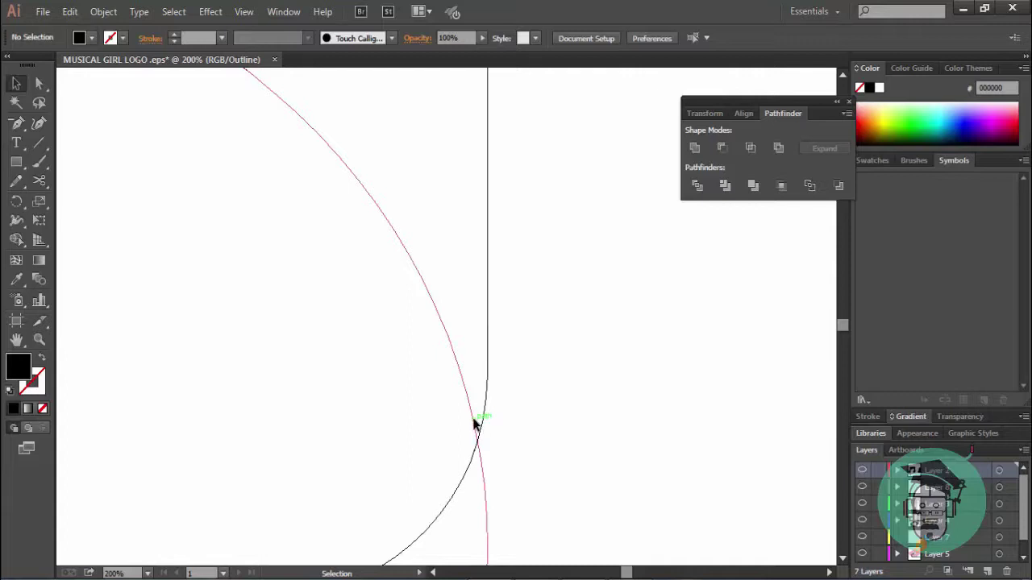
left_click_drag(476, 425, 485, 367)
left_click(486, 391)
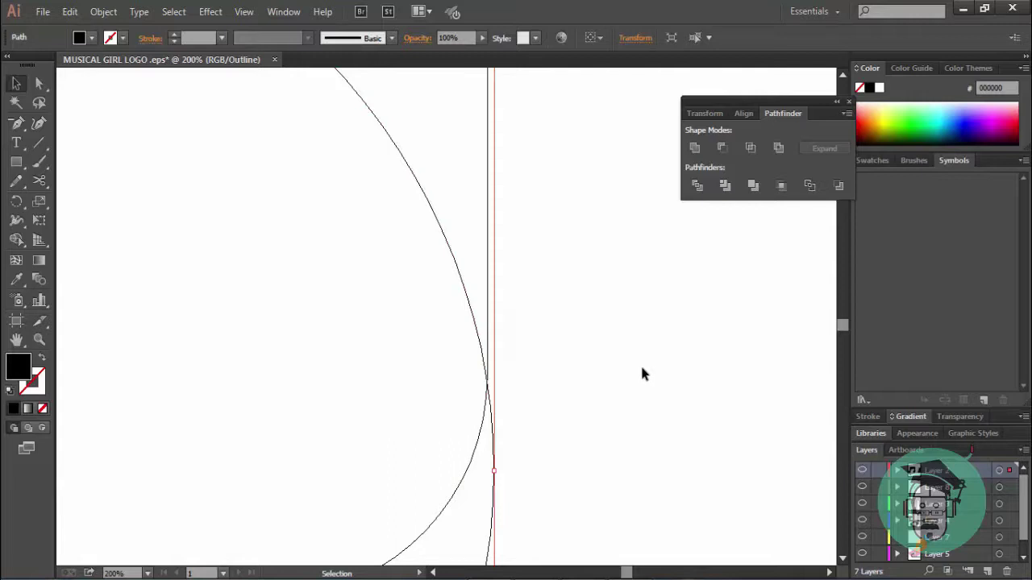
Step: Back in Preview, move the curve's anchor onto the stem edge and zoom to fit
key("ctrl+y")
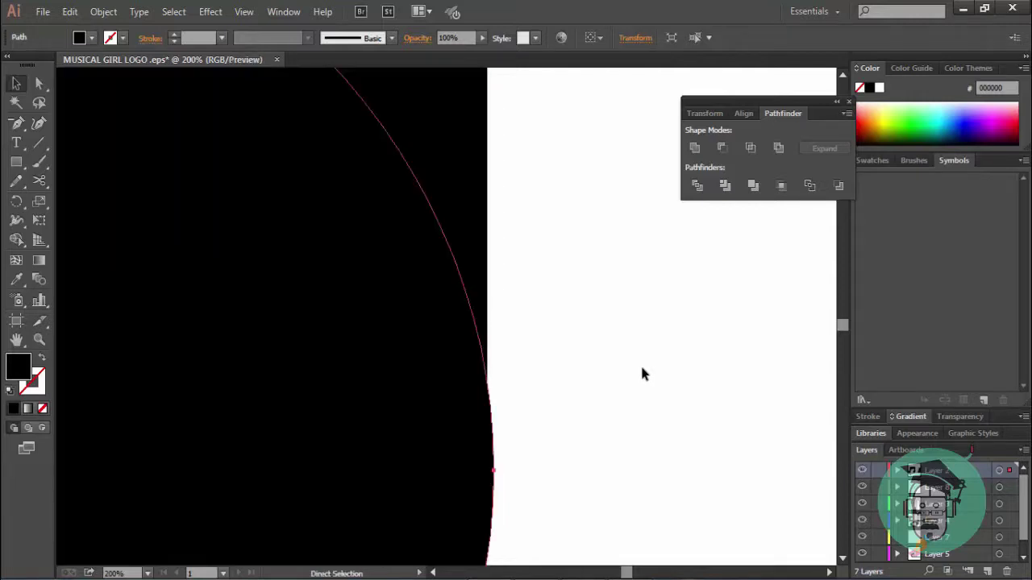
left_click(634, 373)
left_click_drag(488, 400, 488, 396)
left_click(541, 398)
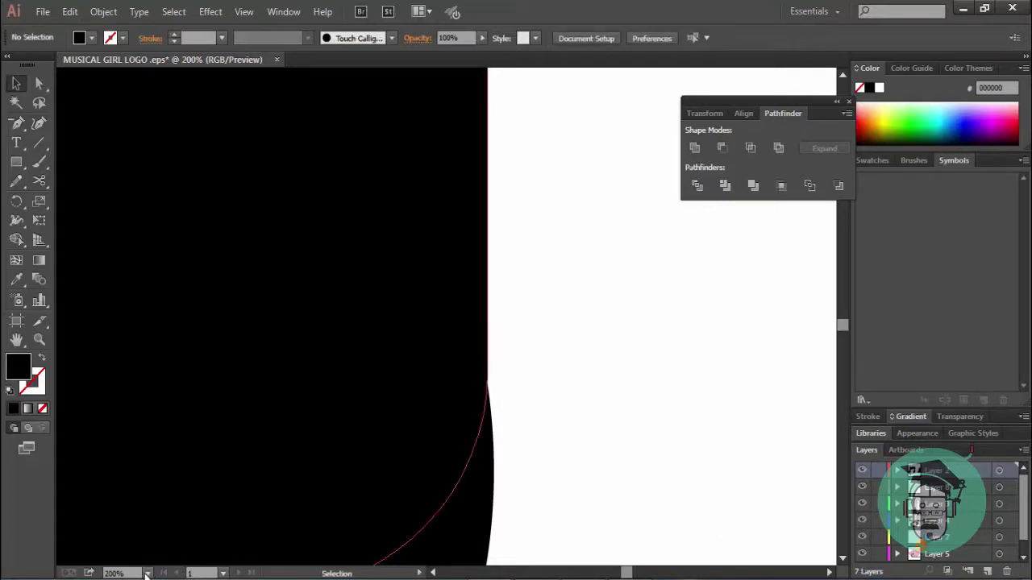
key("ctrl+0")
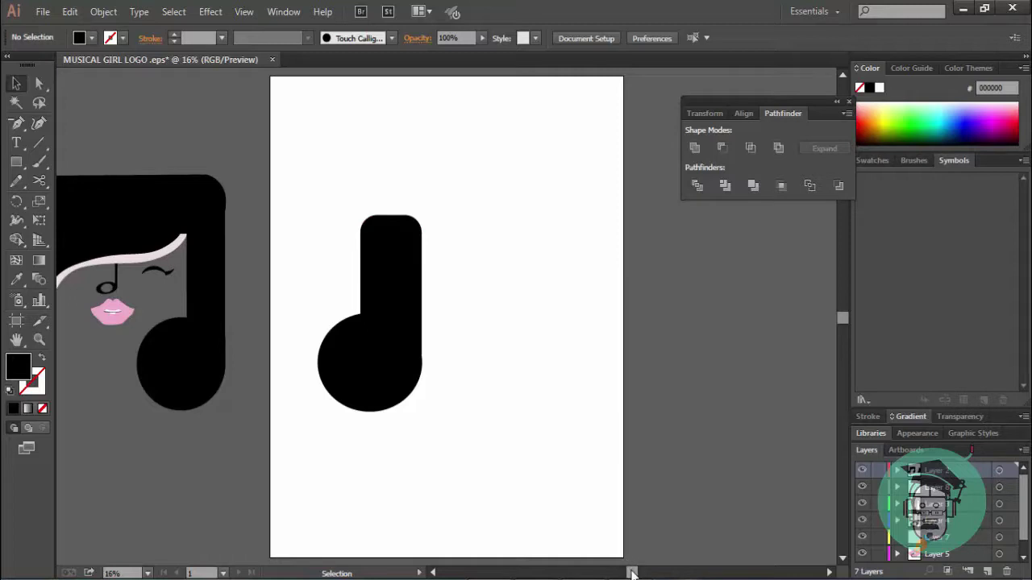
left_click_drag(632, 573, 632, 574)
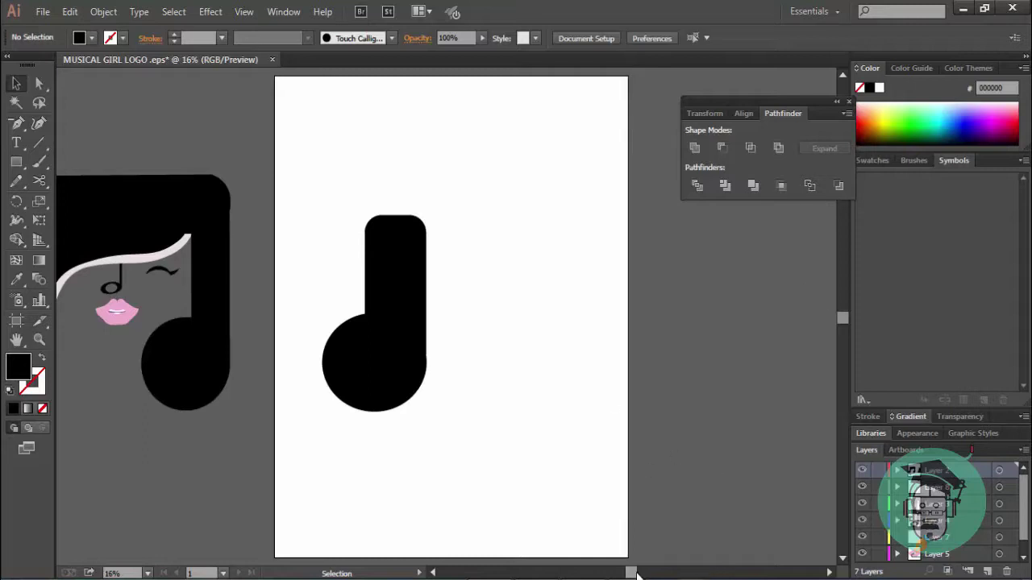
left_click_drag(633, 574, 618, 574)
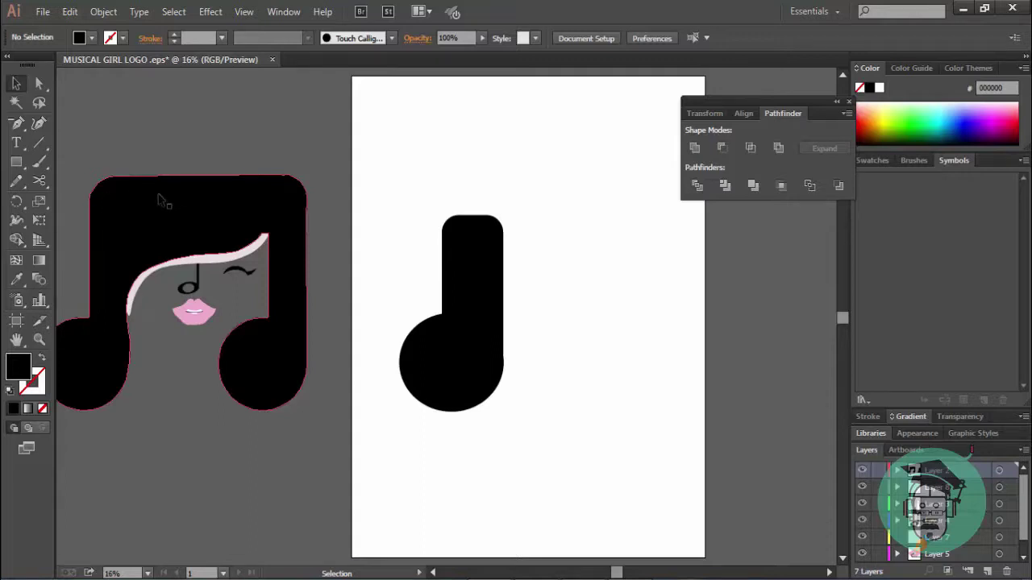
Step: Draw a rectangle rightward from the stem top and round its corners fully into a pill
left_click(20, 162)
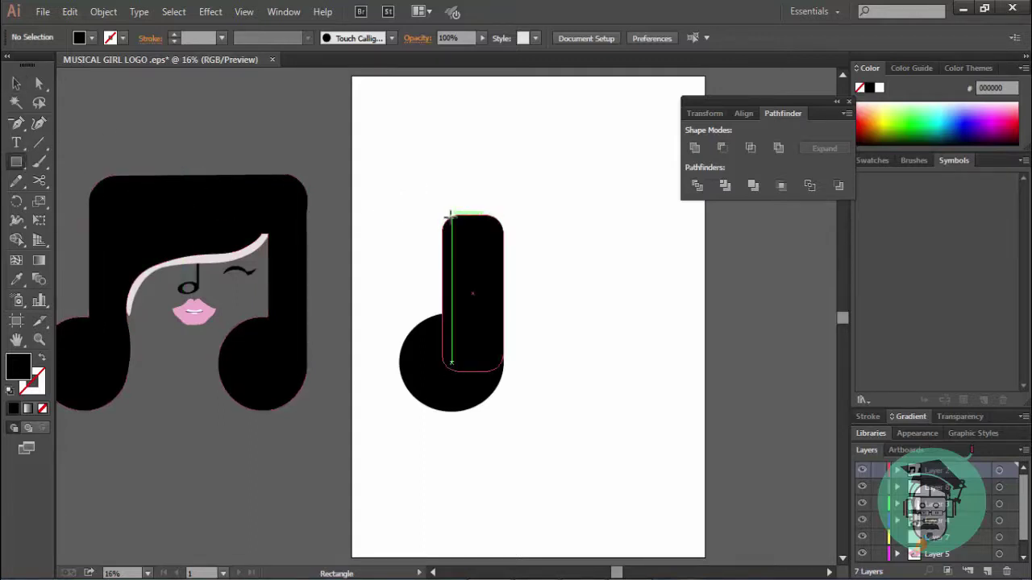
left_click_drag(450, 216, 660, 271)
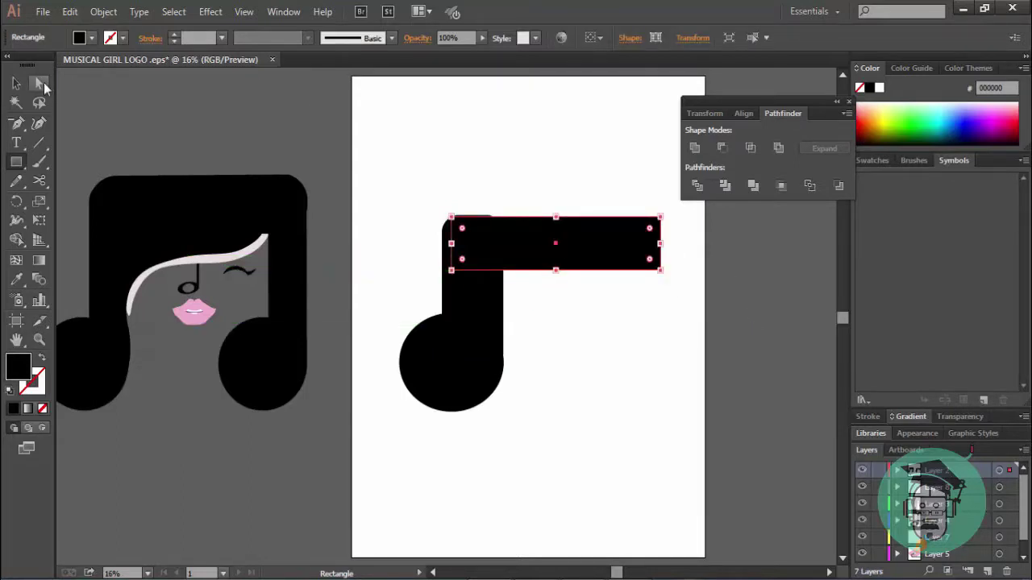
left_click(44, 82)
left_click_drag(649, 229, 636, 239)
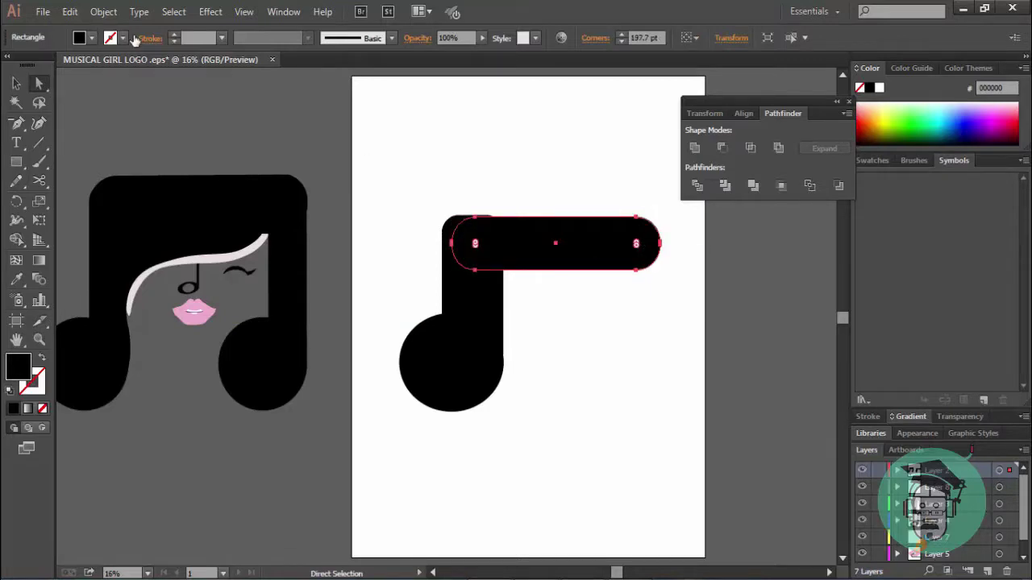
Step: Move the pill left and up so it sits along the stem's top edge
left_click(15, 83)
left_click_drag(552, 239, 541, 234)
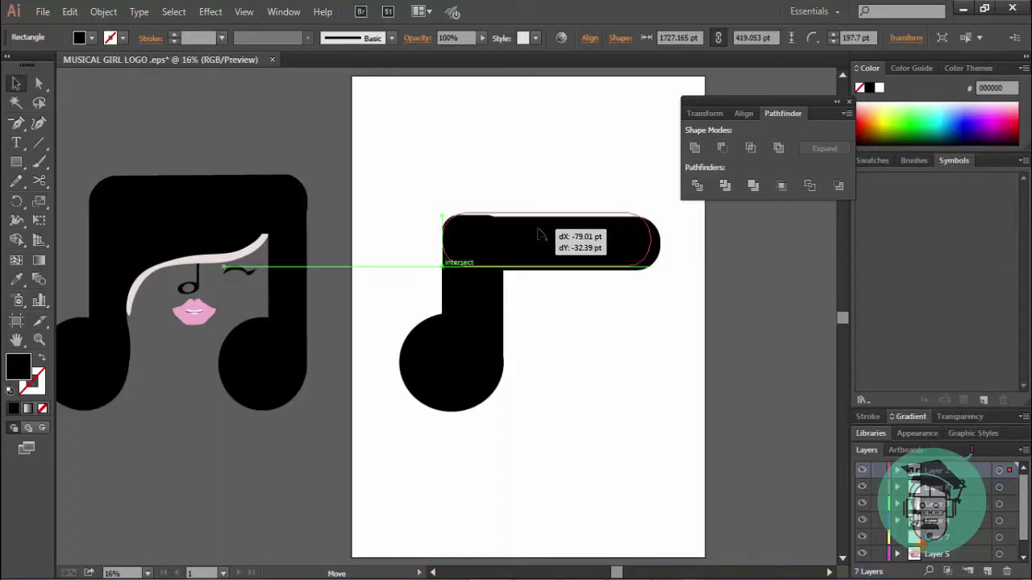
left_click_drag(538, 232, 548, 232)
left_click(587, 182)
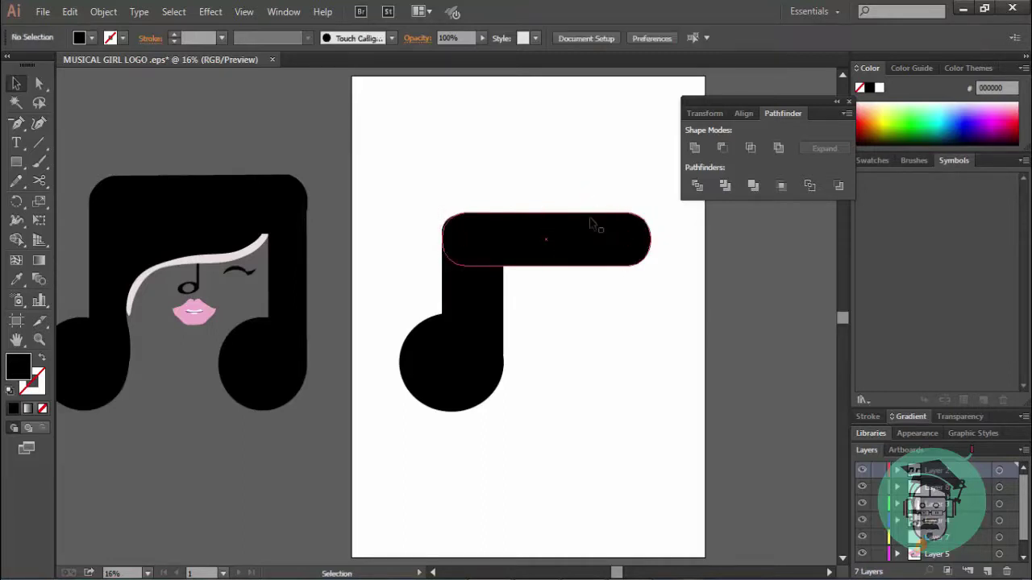
Step: In Outline view at 100% zoom, trim the pill's left edge to match the stem
key("ctrl")
key("ctrl+y")
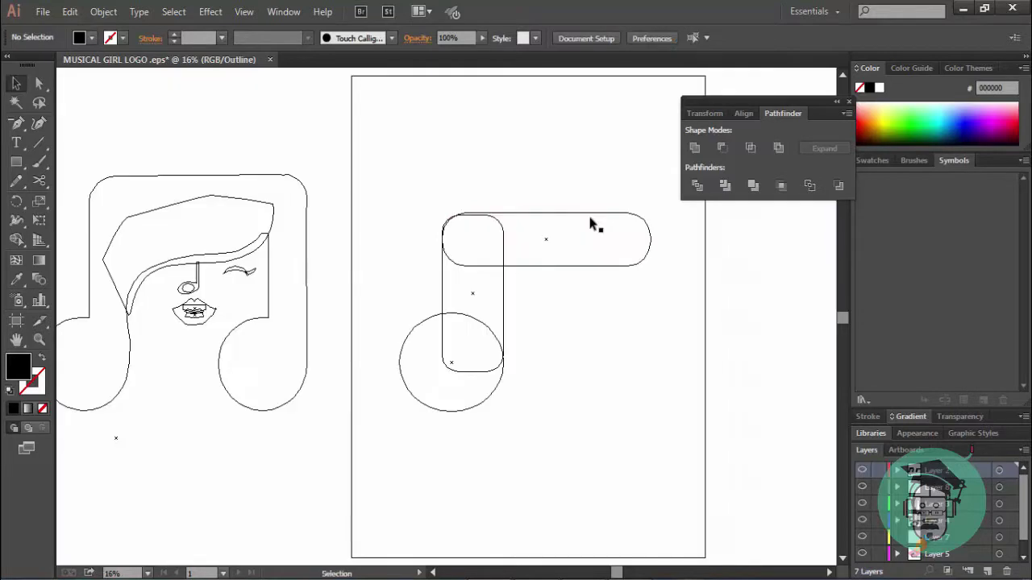
left_click(529, 213)
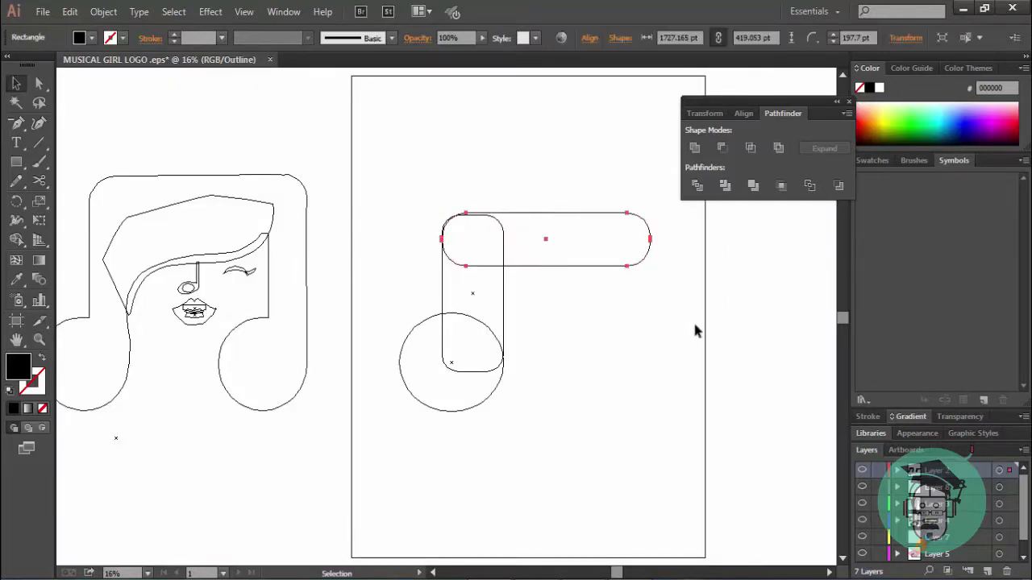
left_click(696, 330)
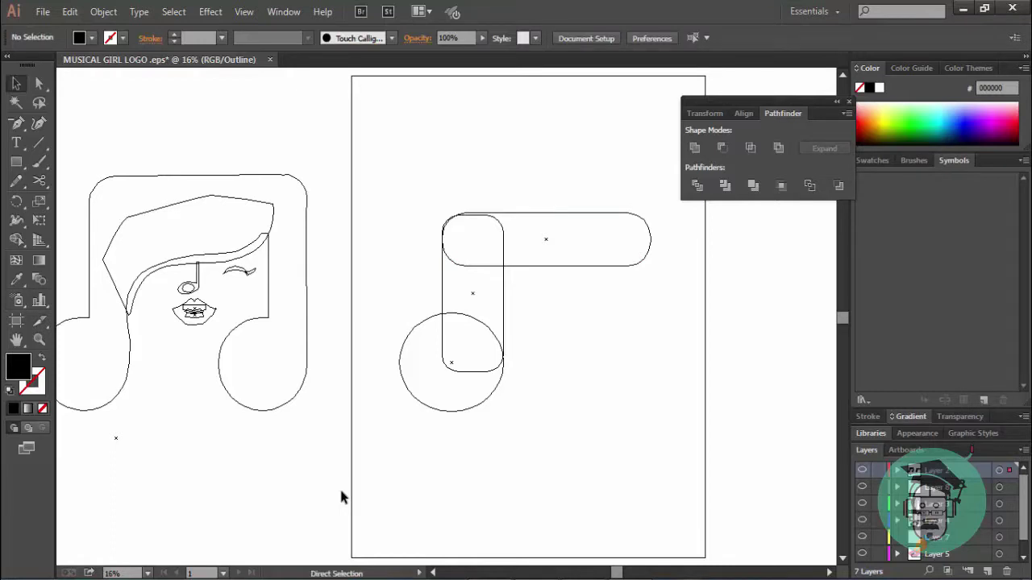
key("ctrl+z")
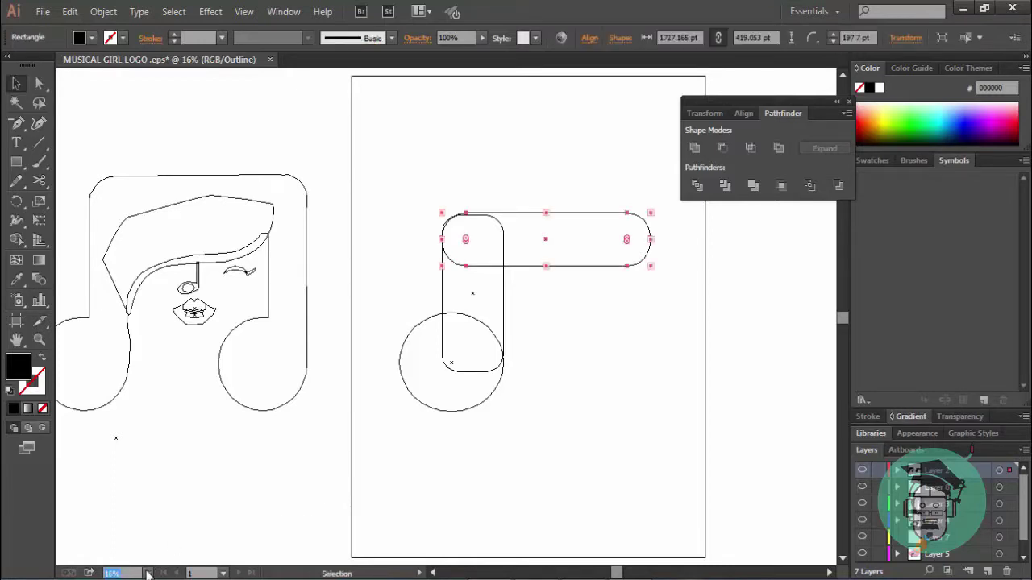
left_click(147, 573)
left_click(172, 362)
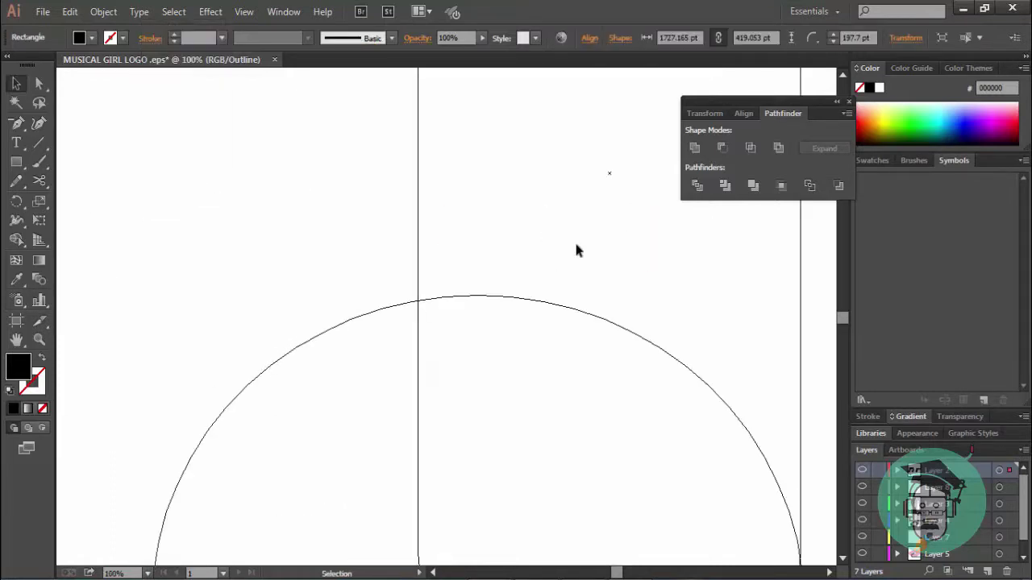
scroll(564, 253, "up", 2)
scroll(540, 262, "up", 5)
scroll(532, 262, "up", 3)
scroll(484, 258, "up", 1)
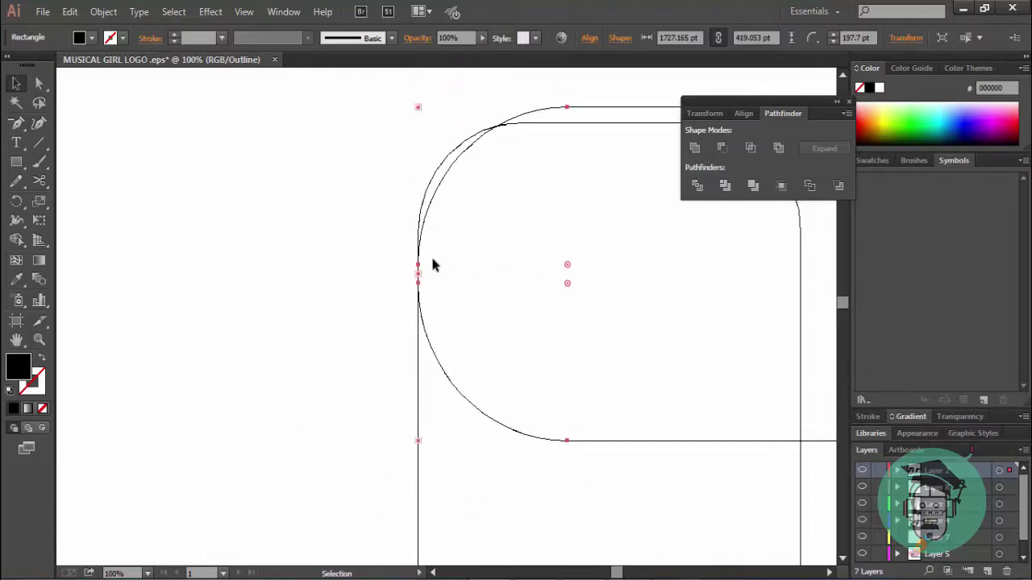
scroll(432, 264, "up", 1)
left_click_drag(535, 155, 525, 157)
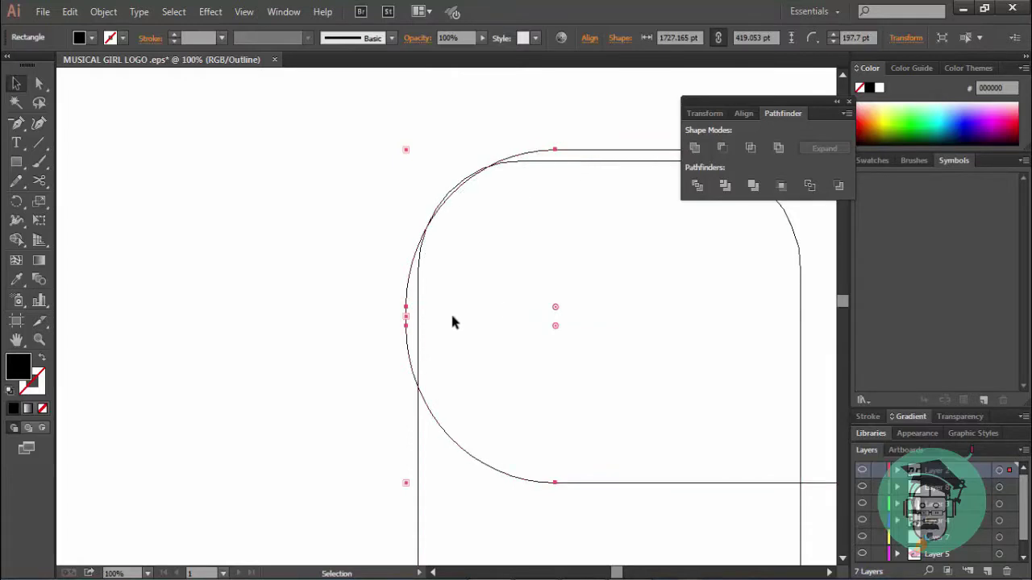
left_click_drag(404, 317, 418, 316)
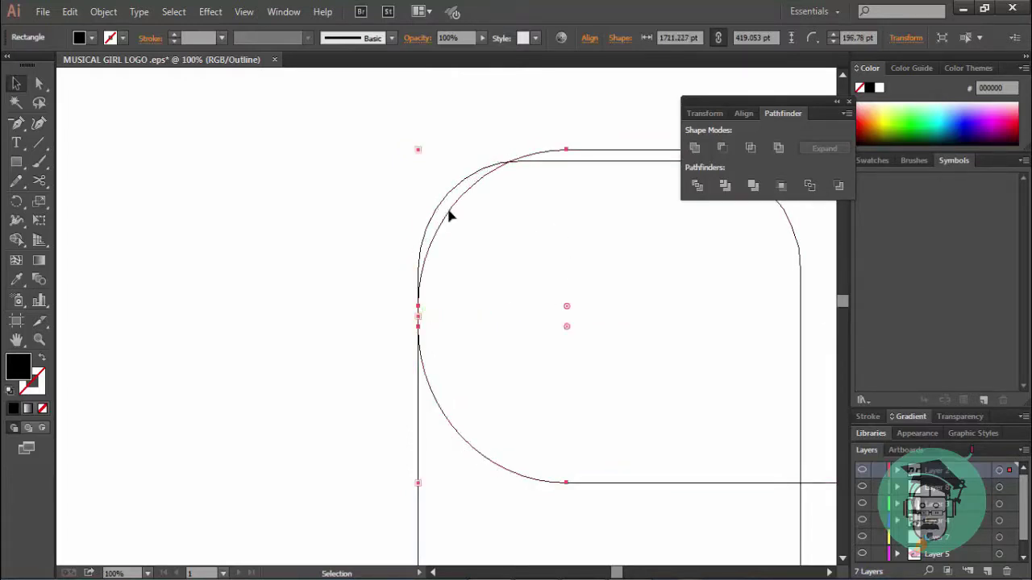
Step: With the Curvature tool, add and move anchors to smooth the bar's top-left corner curve
left_click(40, 124)
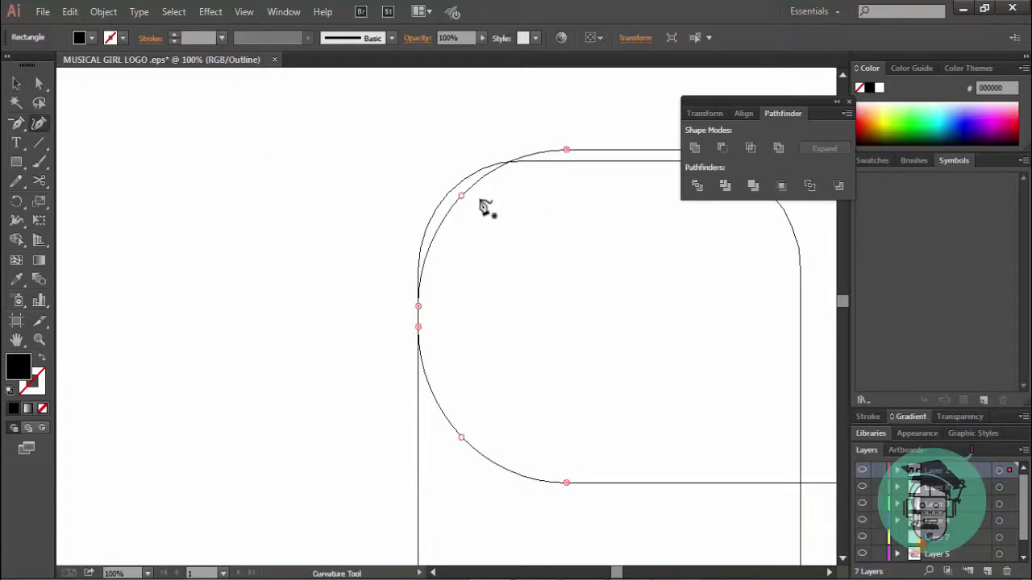
left_click(454, 200)
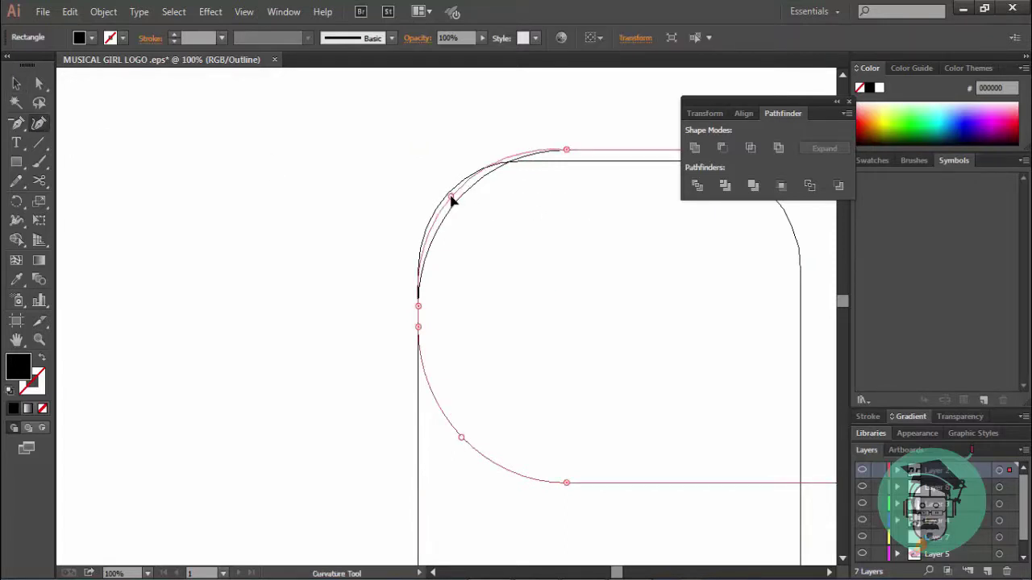
left_click_drag(566, 150, 565, 164)
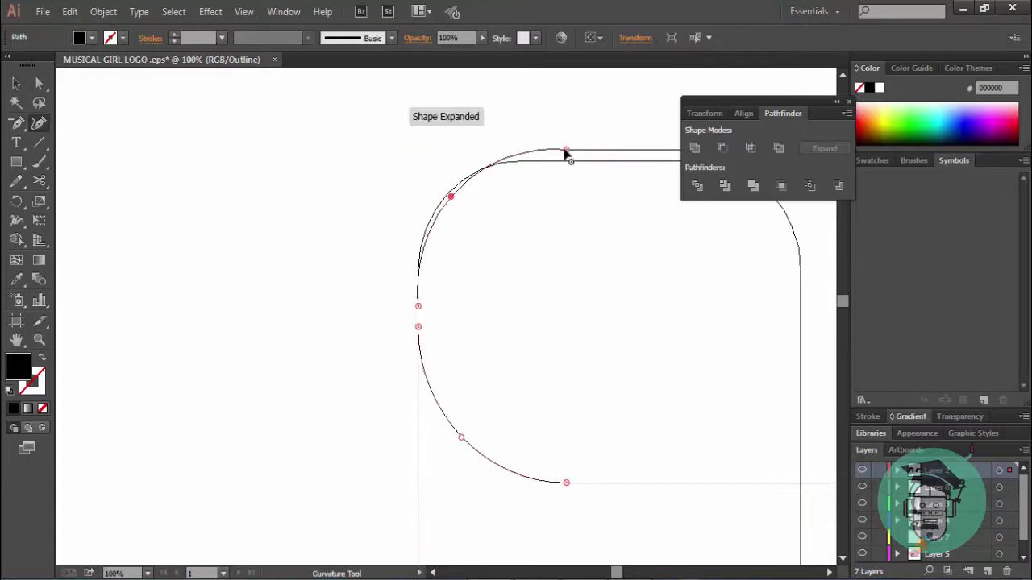
left_click(524, 160)
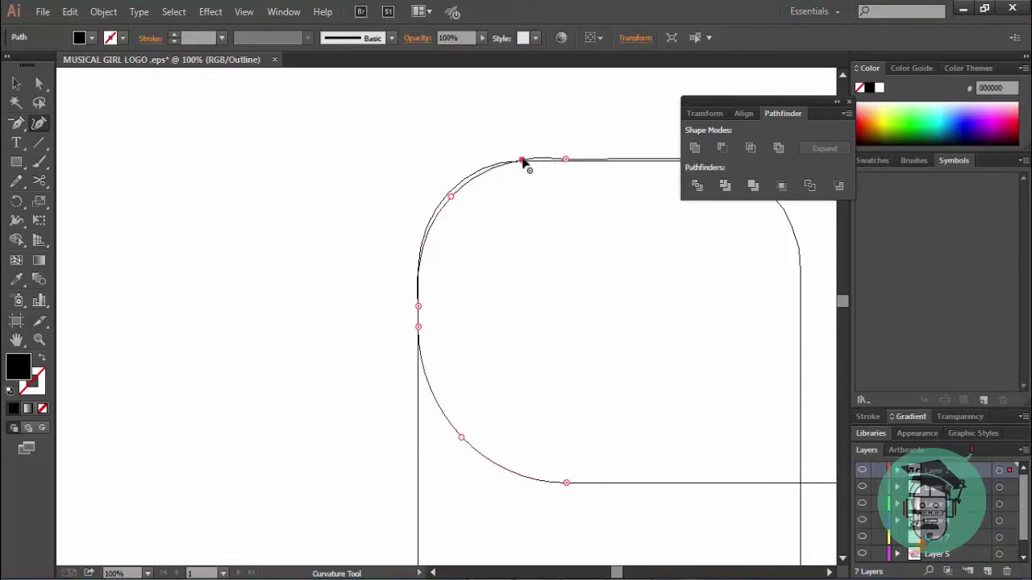
left_click_drag(523, 160, 462, 185)
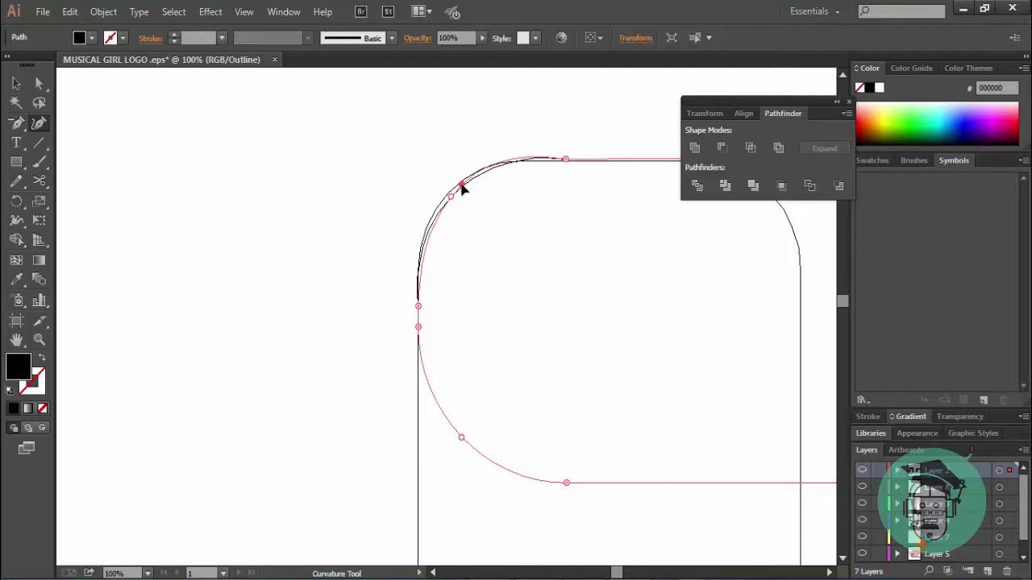
left_click(522, 160)
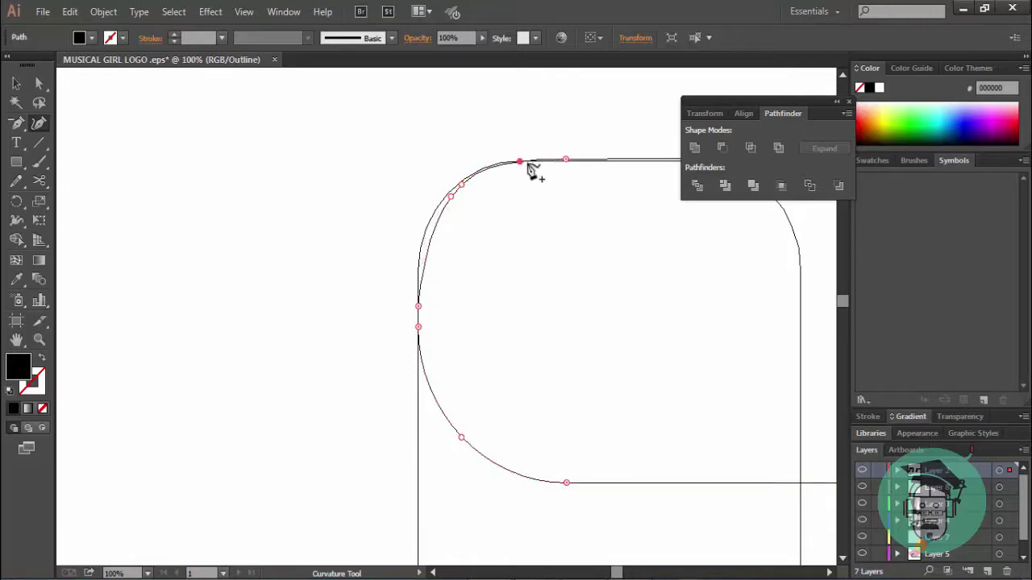
left_click(450, 202)
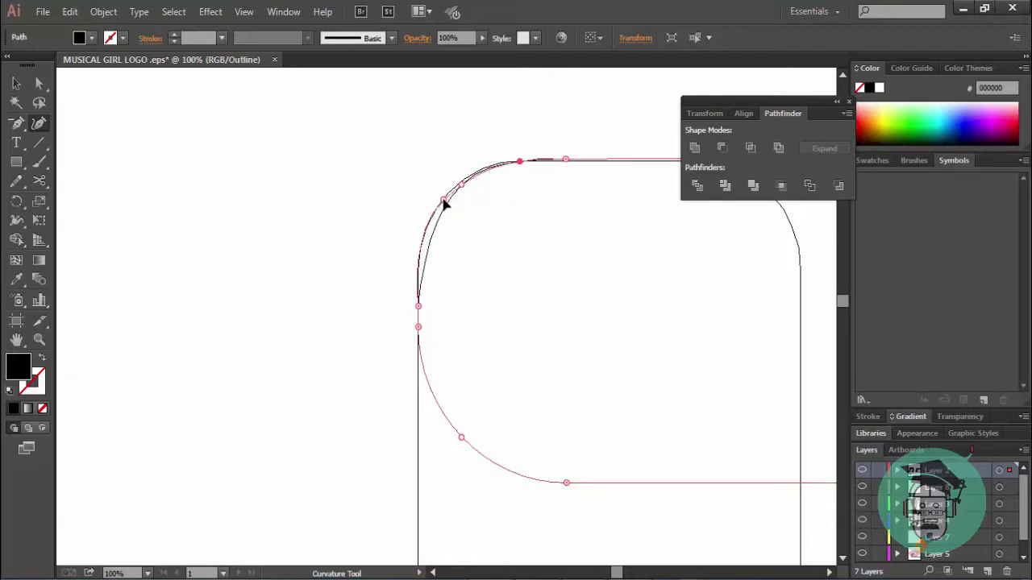
left_click(462, 184)
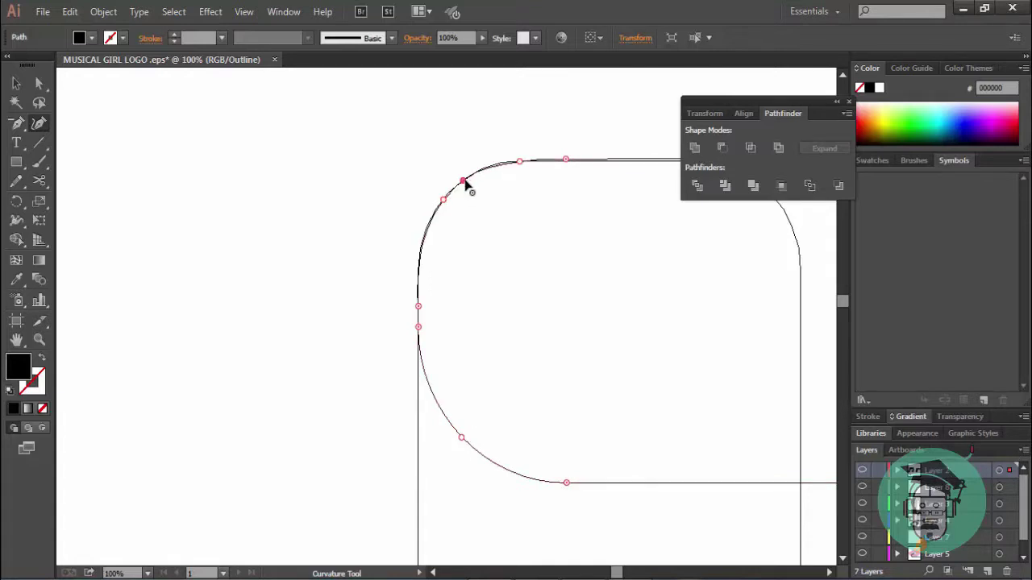
left_click_drag(518, 162, 507, 164)
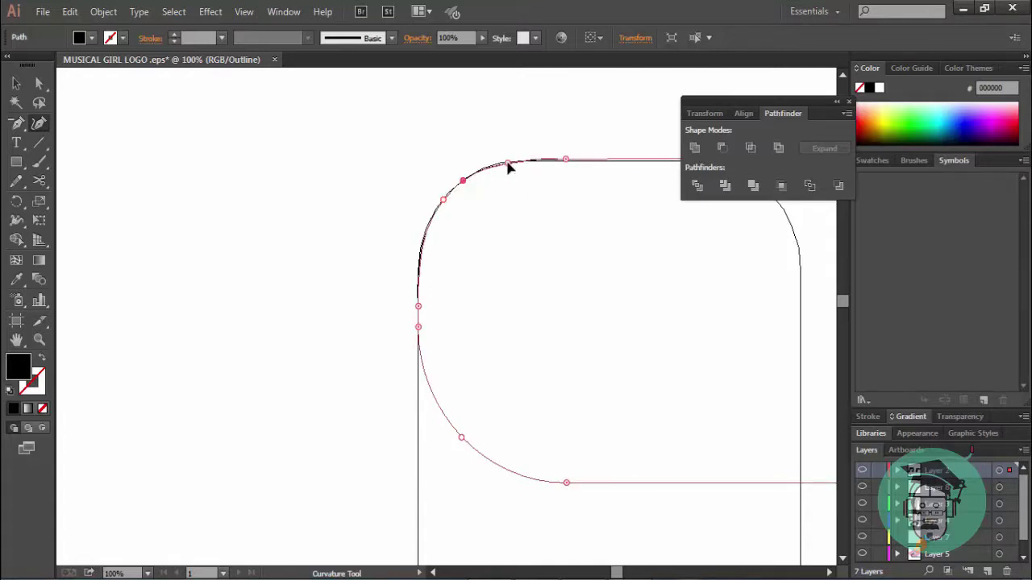
left_click(566, 161)
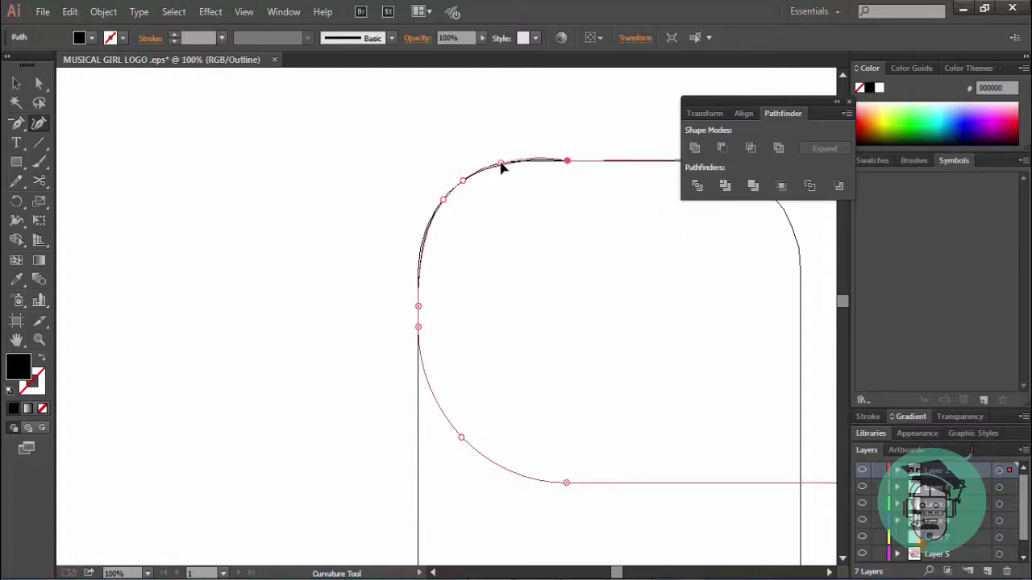
left_click(536, 160)
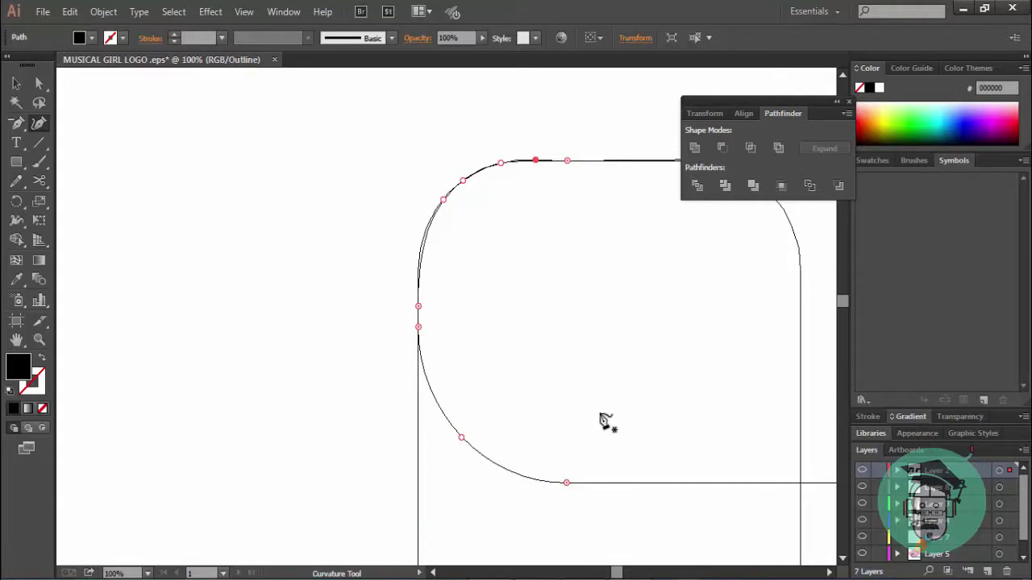
Step: Return to Preview, ease the upper-left anchor down-left, and fit the artboard in view
key("ctrl")
key("ctrl+y")
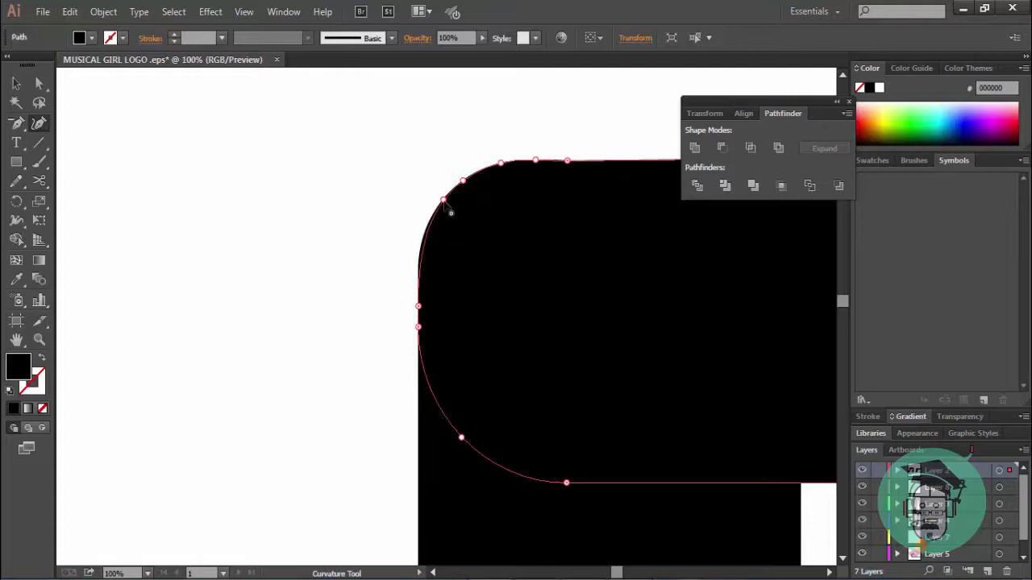
left_click_drag(443, 200, 439, 205)
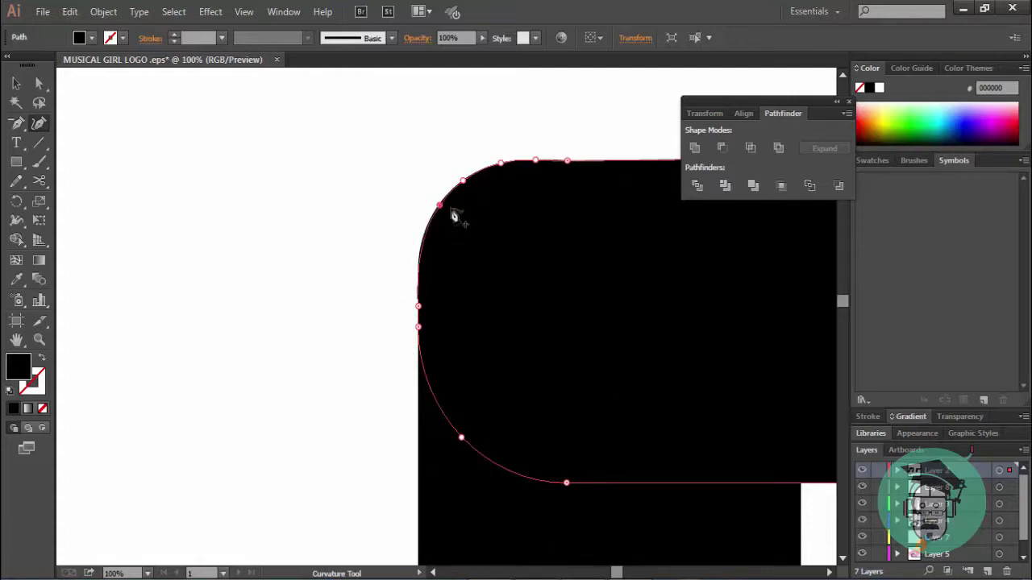
key("ctrl")
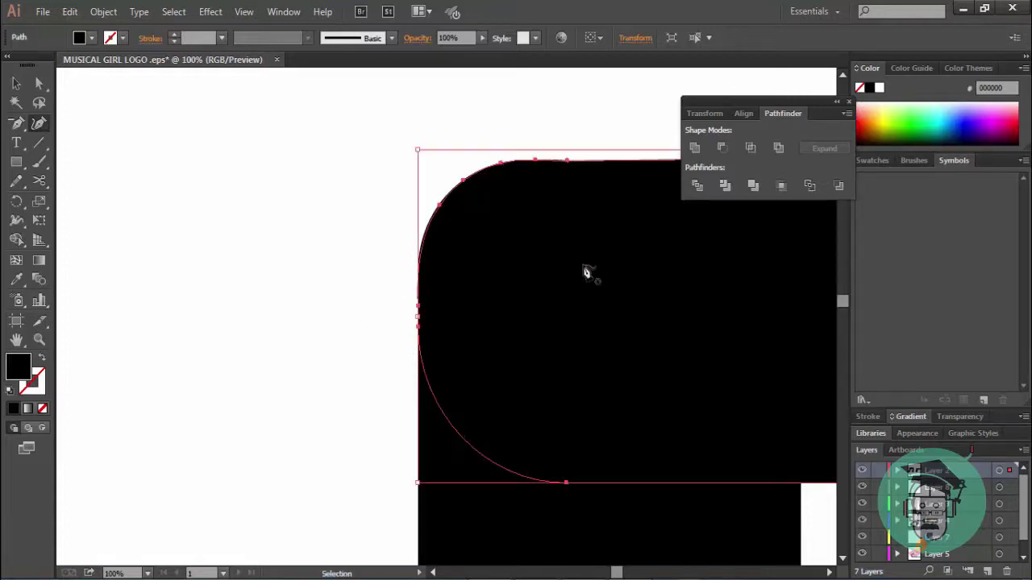
key("ctrl+0")
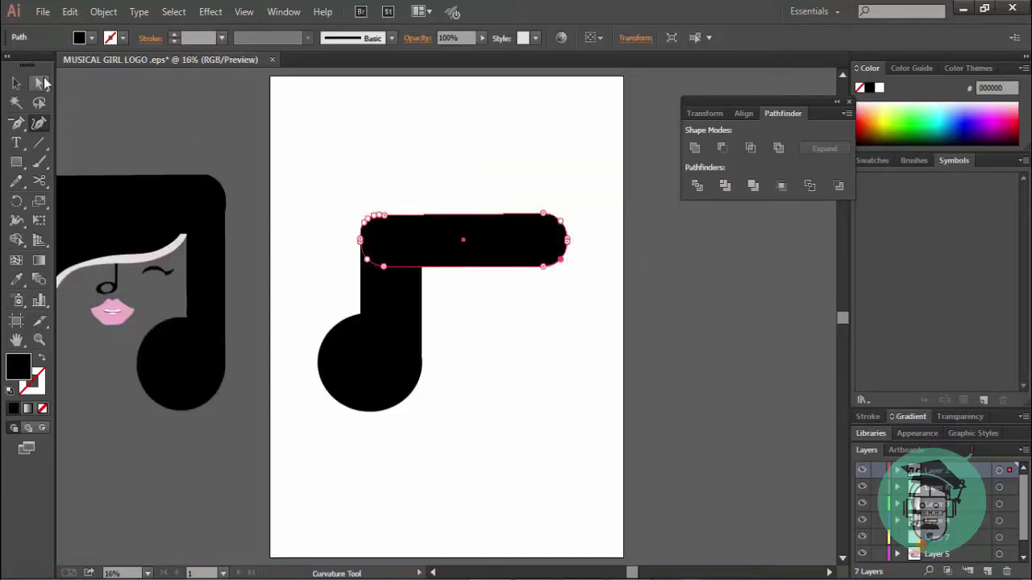
left_click(16, 83)
left_click(556, 339)
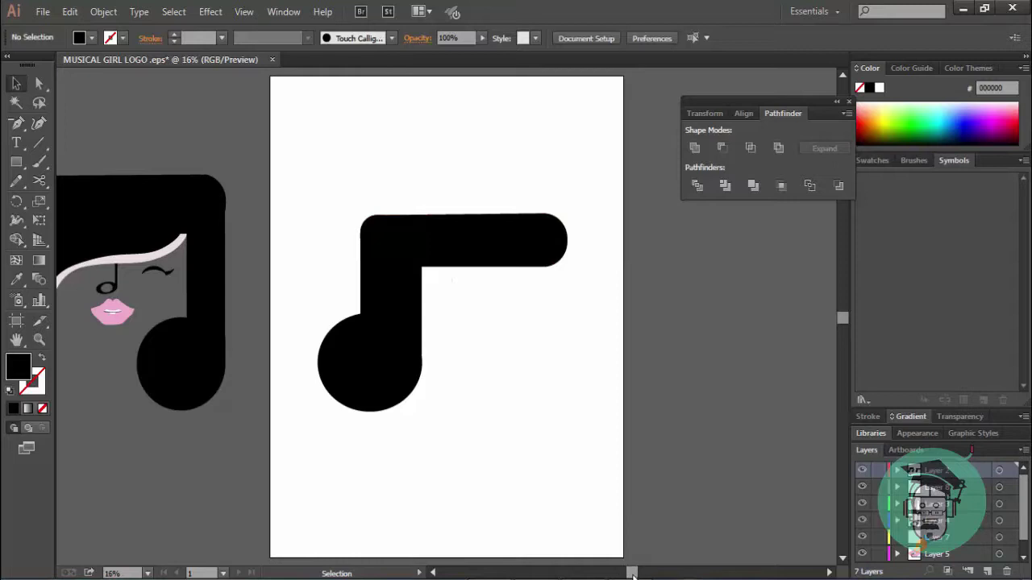
left_click_drag(632, 574, 624, 574)
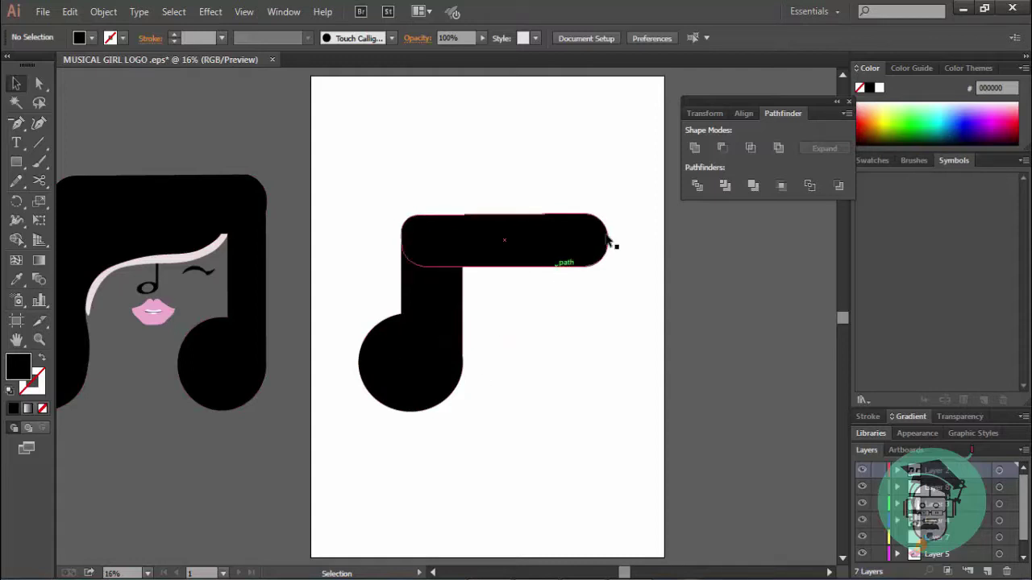
left_click_drag(16, 162, 84, 170)
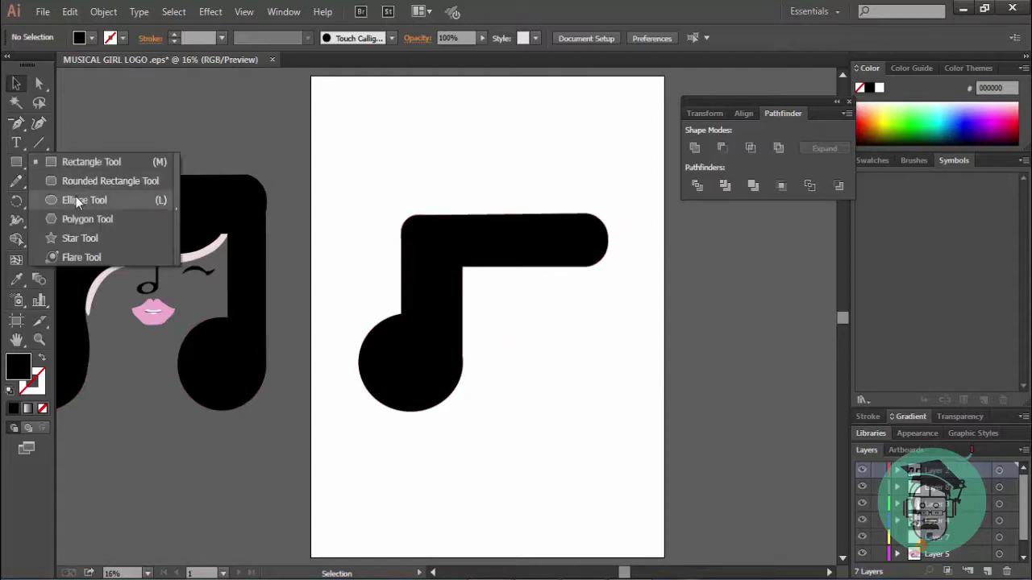
left_click(75, 204)
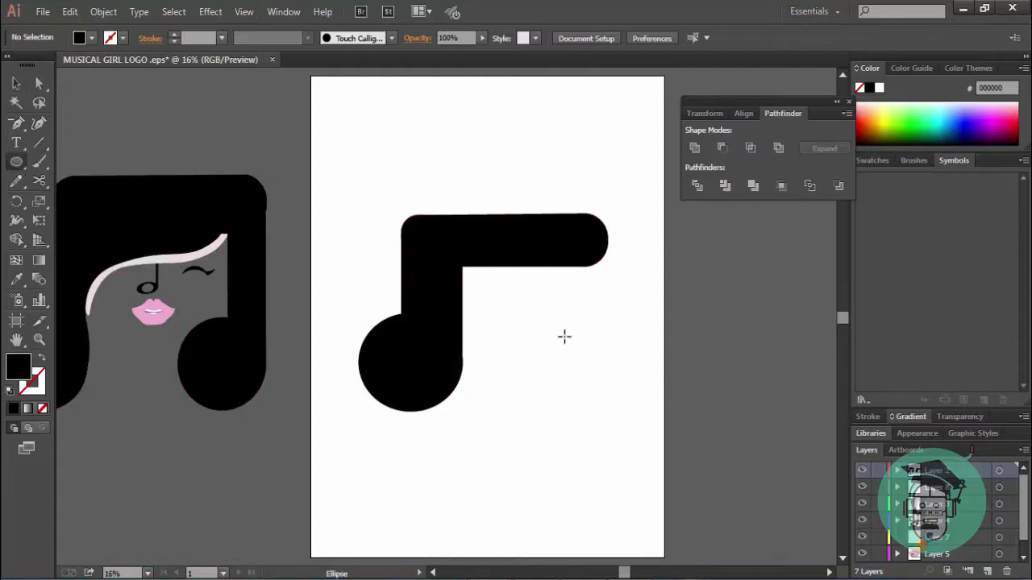
key("v")
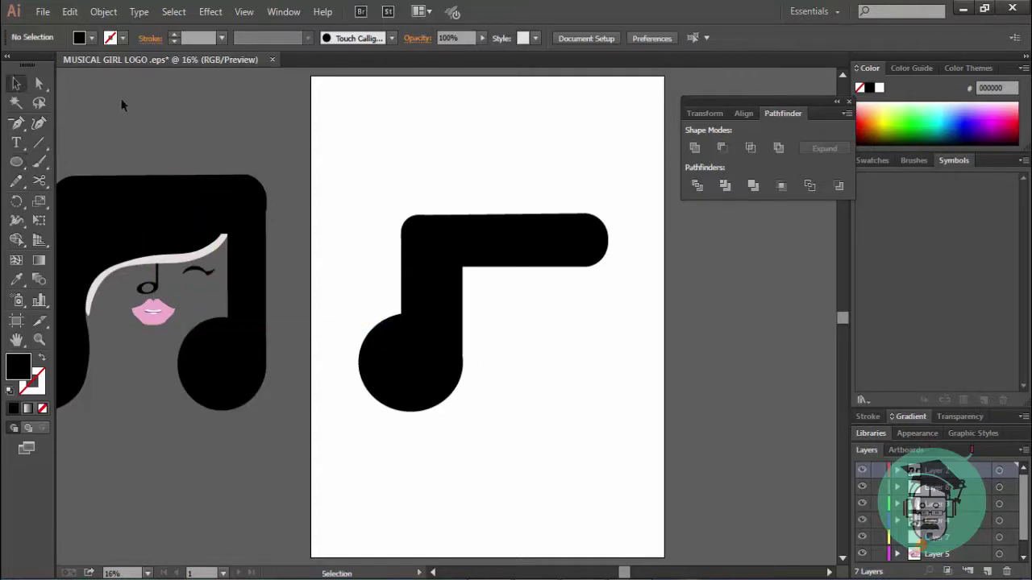
left_click(403, 366)
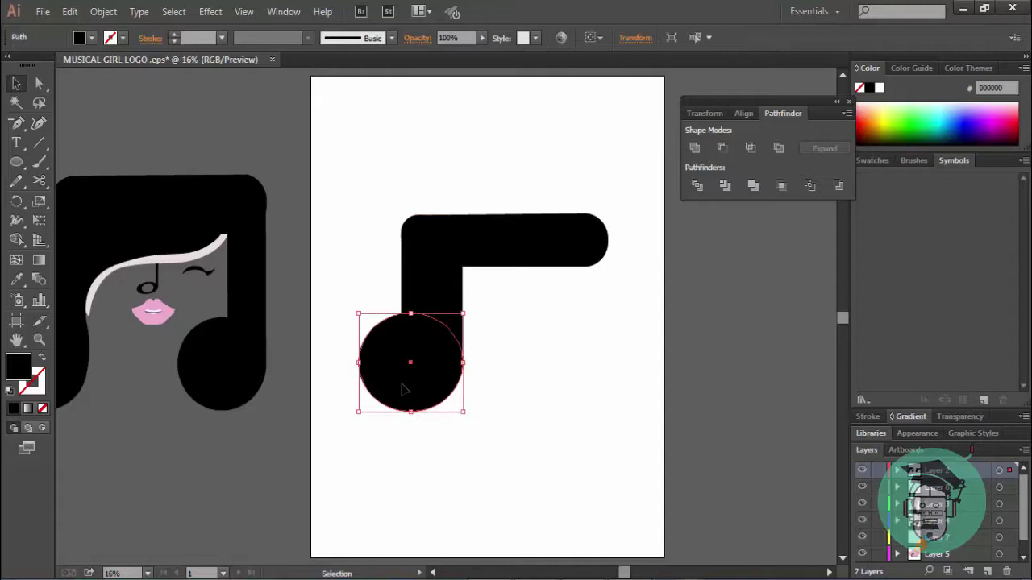
Step: Alt-drag a copy of the note head to the right of the first
left_click_drag(403, 393, 585, 403)
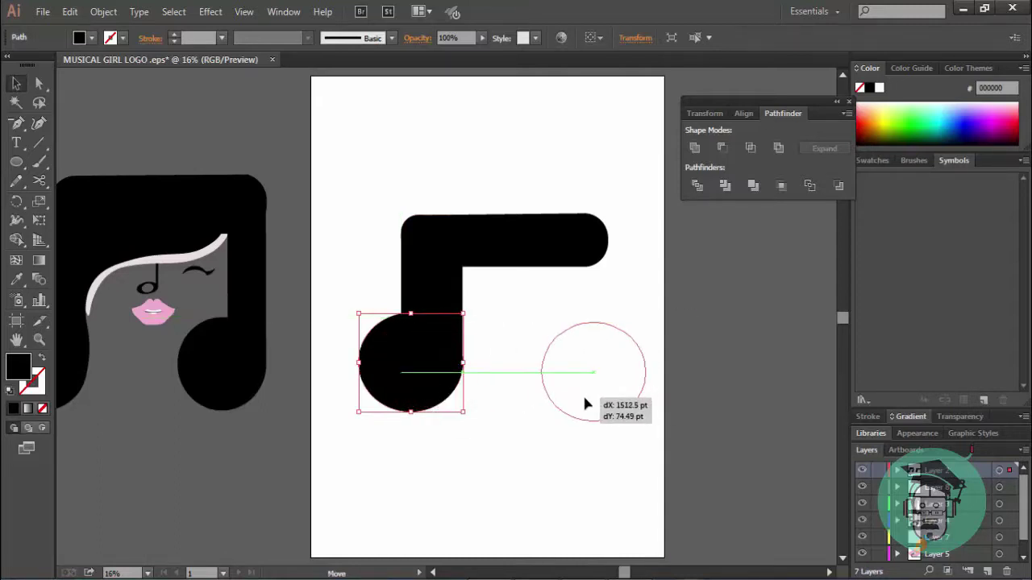
left_click_drag(585, 403, 569, 405)
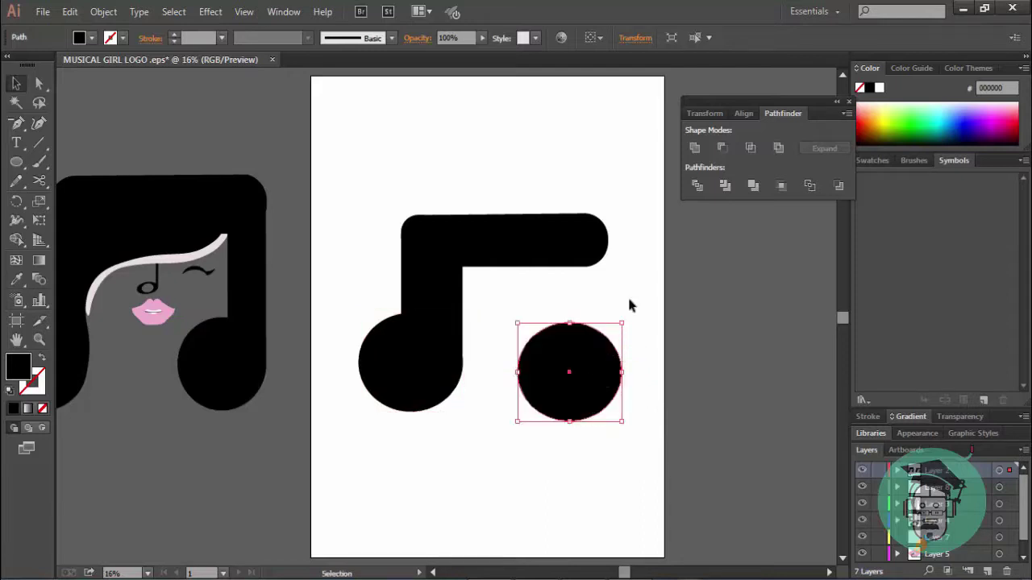
left_click(612, 274)
Step: Copy the beam, rotate the copy upright, and place it over the second note head
left_click(550, 249)
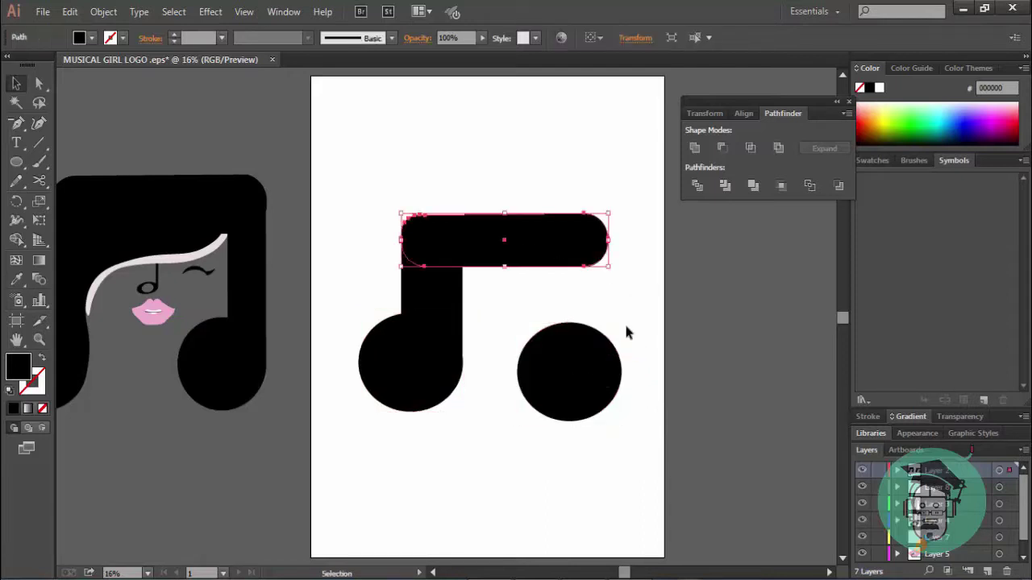
key("a")
left_click_drag(565, 260, 630, 264)
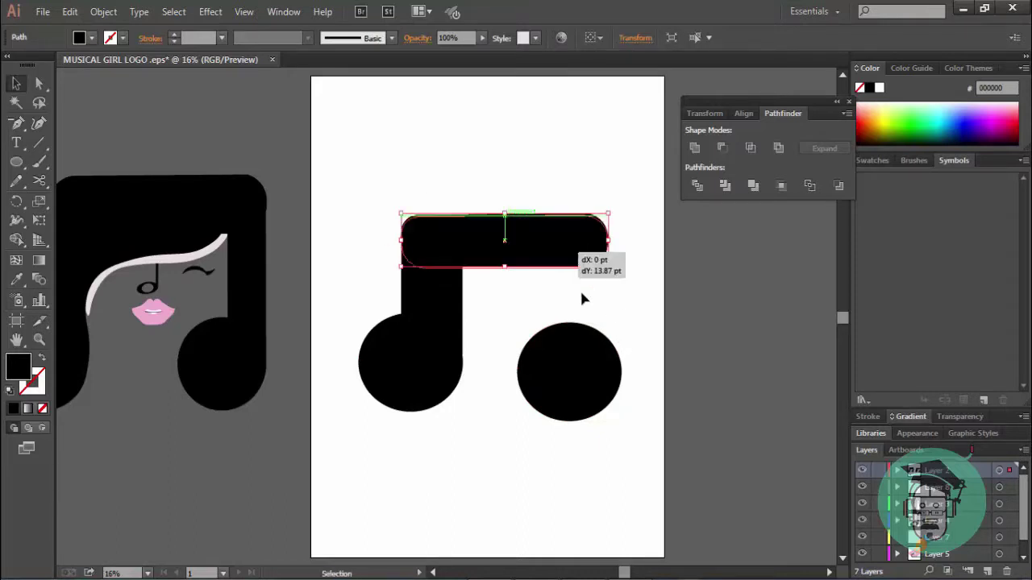
left_click(631, 260)
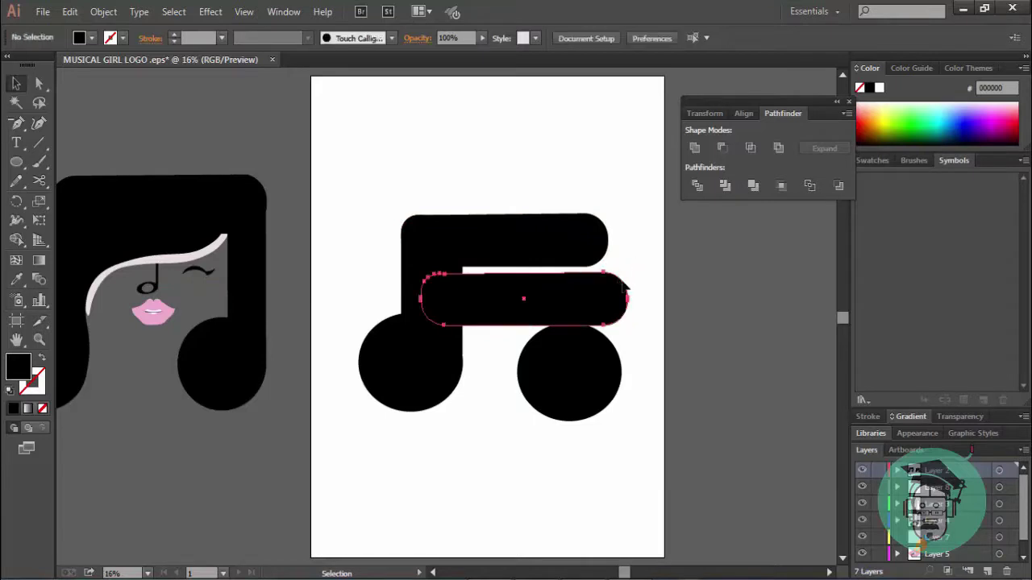
left_click(624, 286)
left_click_drag(633, 270, 551, 418)
left_click_drag(528, 323, 585, 348)
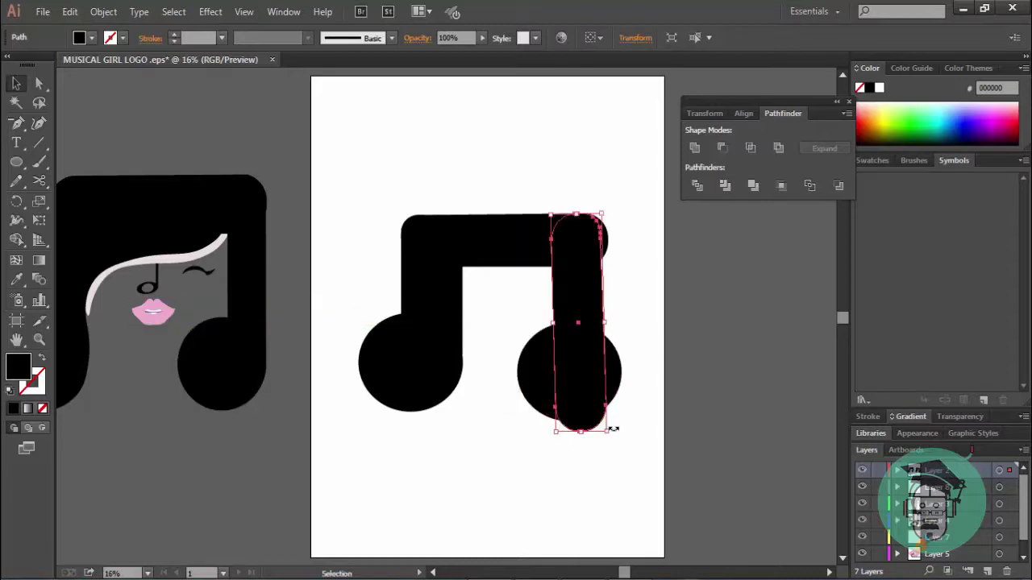
left_click_drag(614, 431, 607, 426)
left_click_drag(594, 359, 596, 359)
Step: Shorten the new stem from the bottom and straighten it exactly upright
left_click(585, 443)
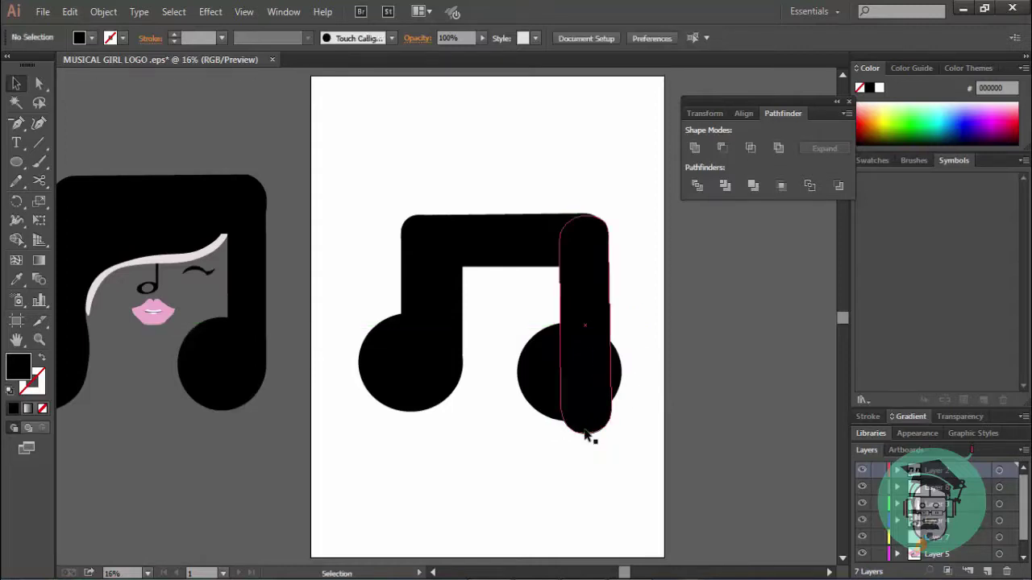
left_click_drag(588, 437, 587, 403)
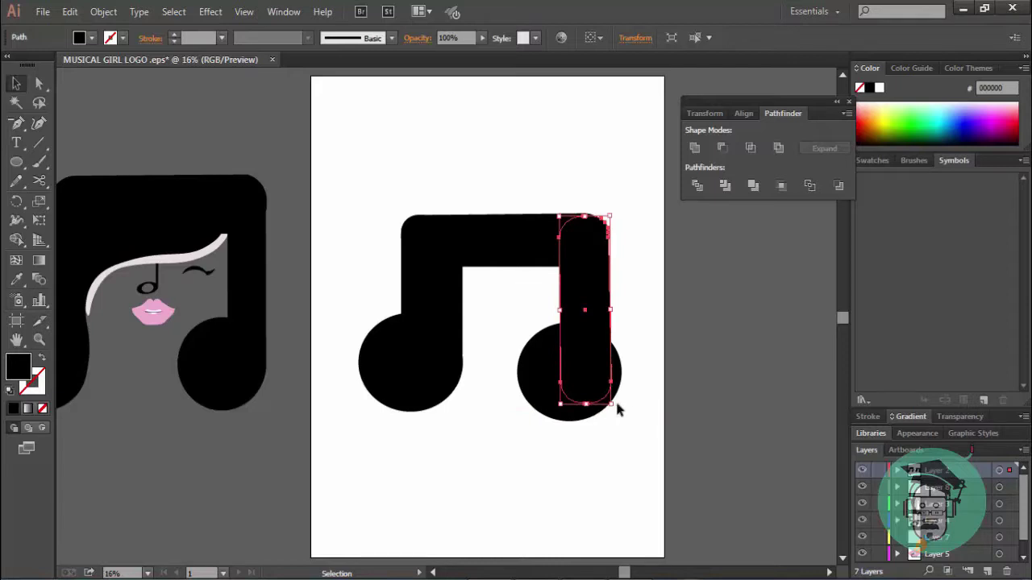
left_click_drag(615, 406, 616, 407)
left_click(636, 420)
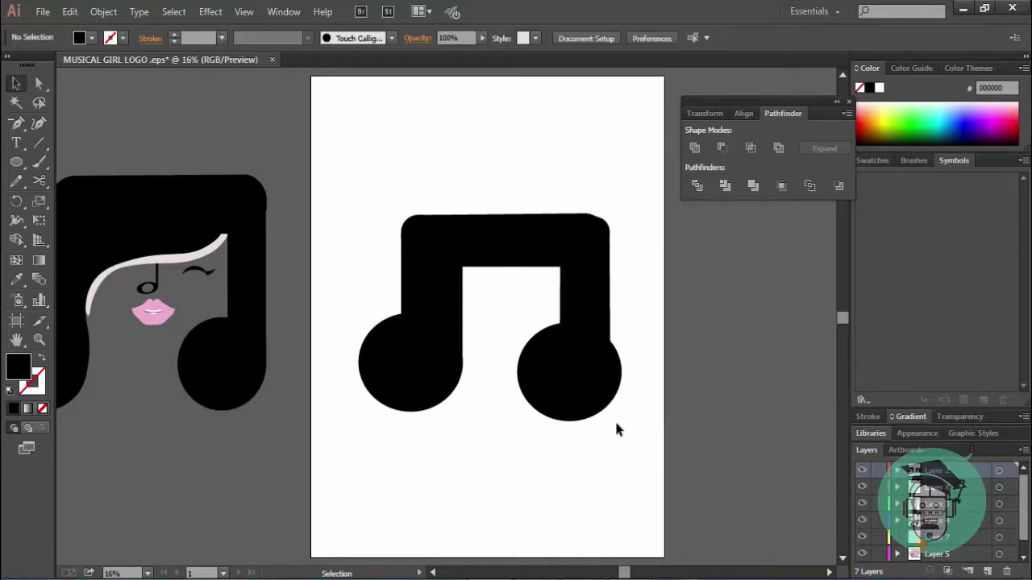
Step: Nudge the second stem up-left to meet the beam and slide the right note head under it
left_click_drag(599, 273, 595, 270)
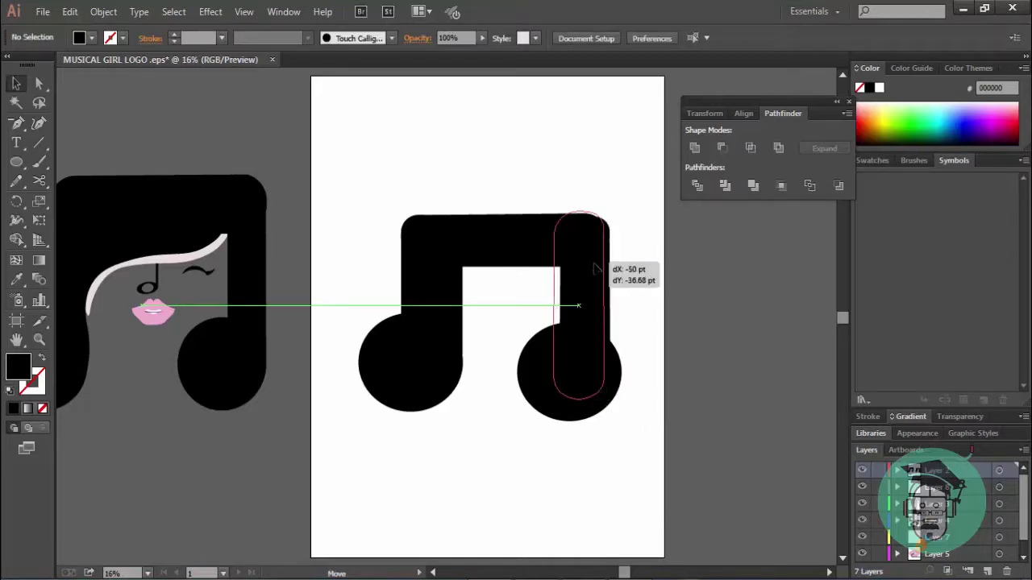
left_click(650, 276)
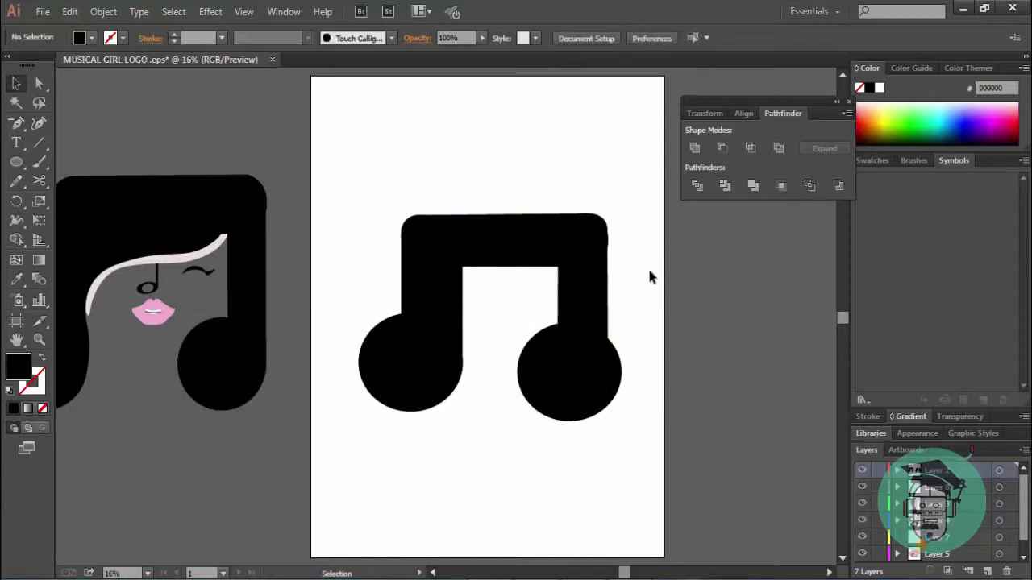
left_click(551, 407)
left_click_drag(620, 372, 612, 373)
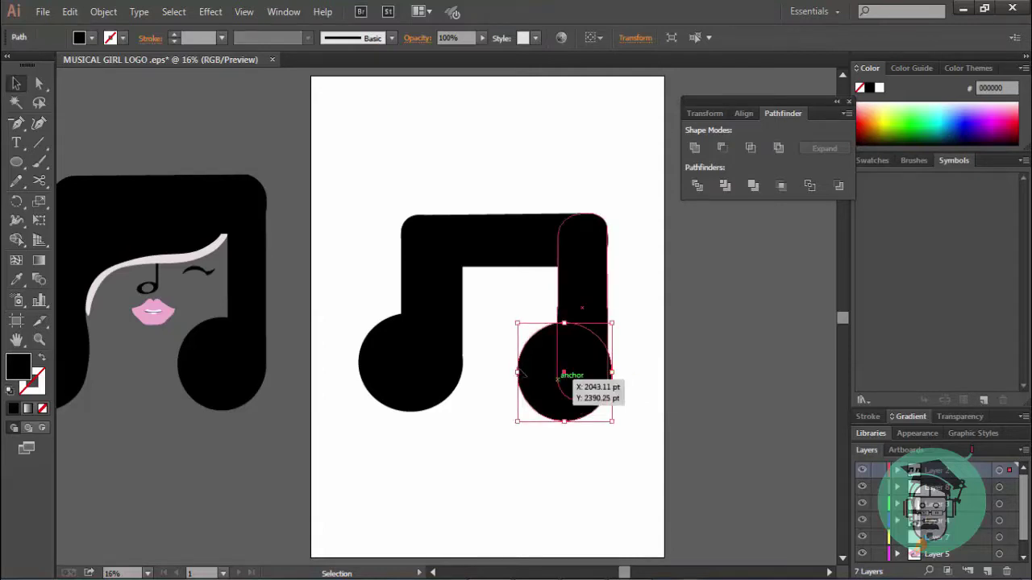
left_click_drag(518, 371, 511, 373)
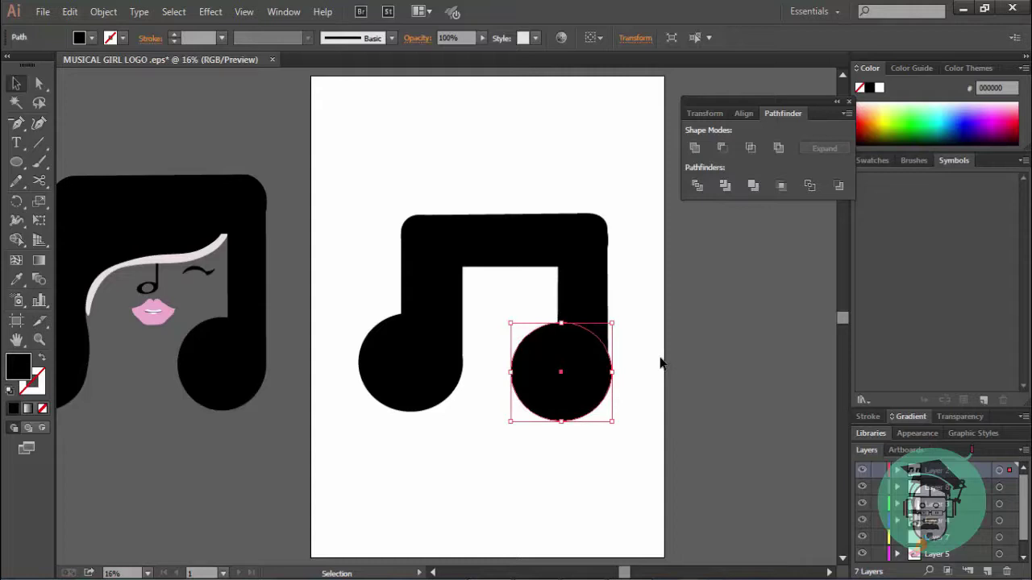
left_click(635, 263)
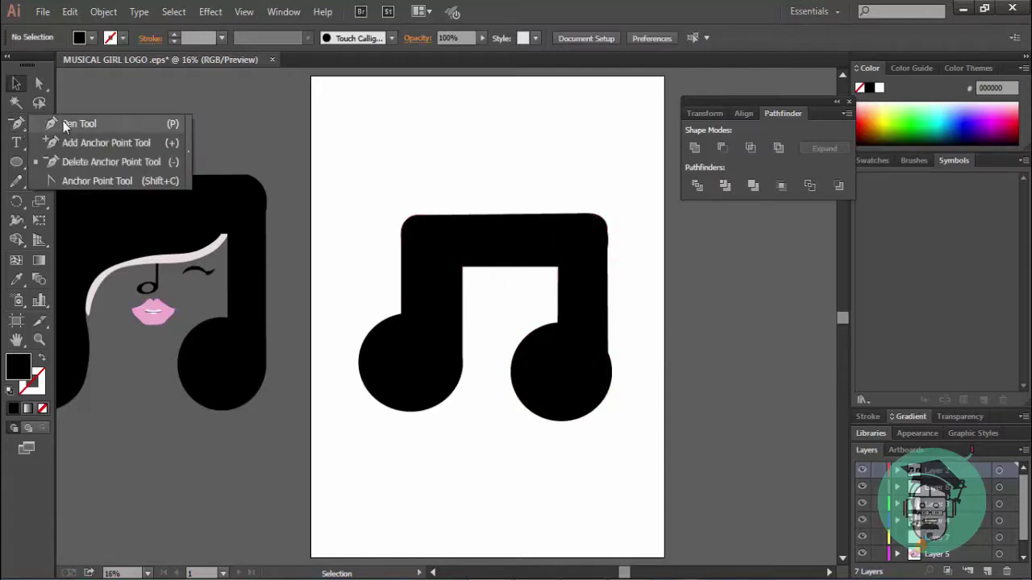
Step: Pen-draw a closed curved black filler shape under the beam between the two stems
left_click_drag(17, 122, 63, 121)
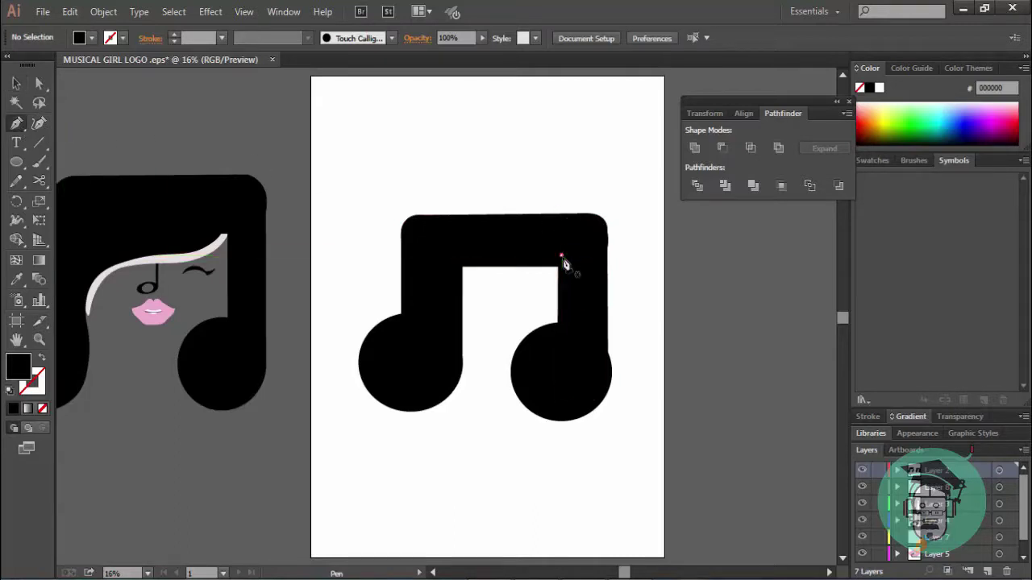
left_click(560, 256)
left_click_drag(520, 288, 484, 292)
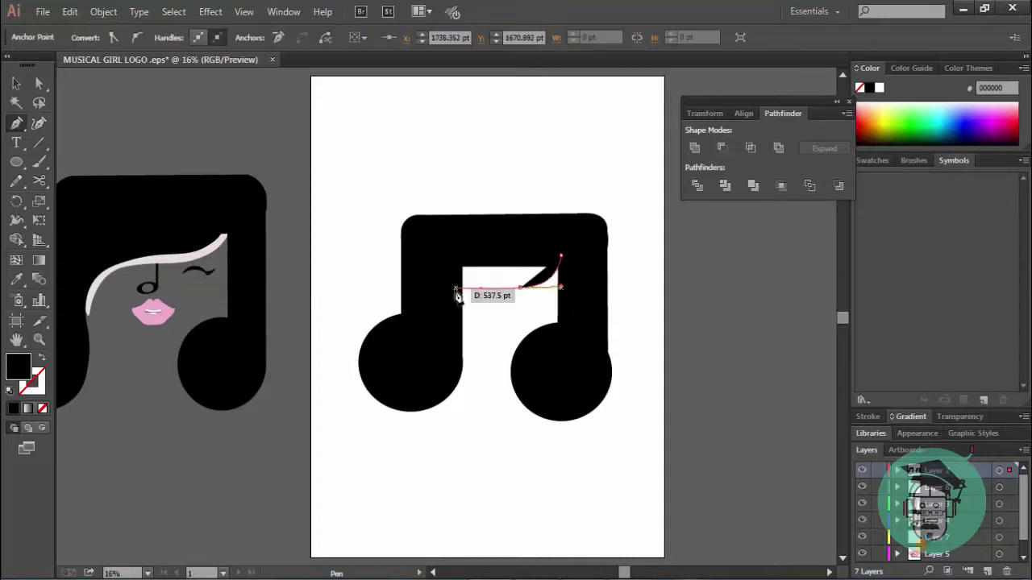
left_click_drag(443, 294, 423, 314)
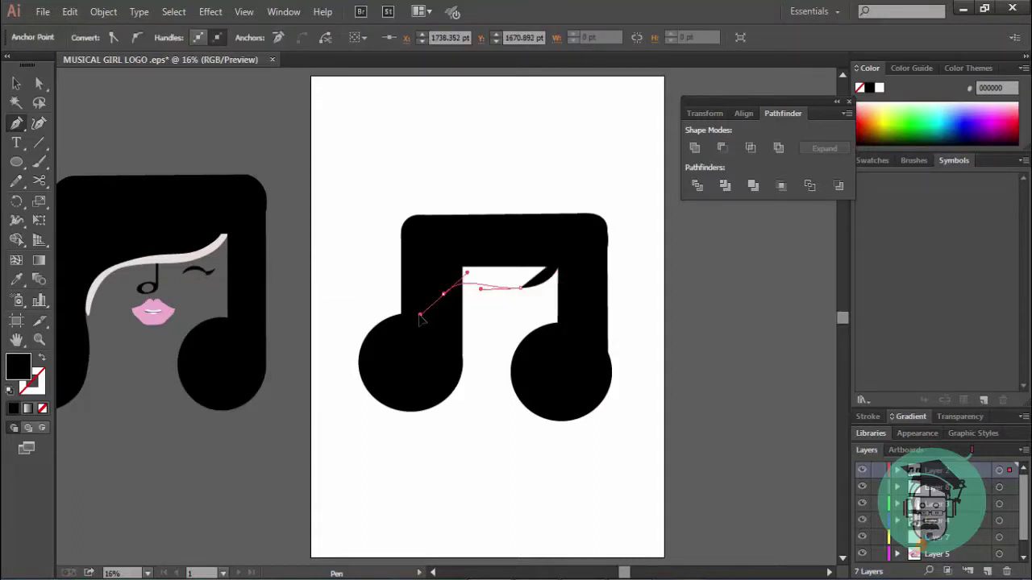
left_click(411, 248)
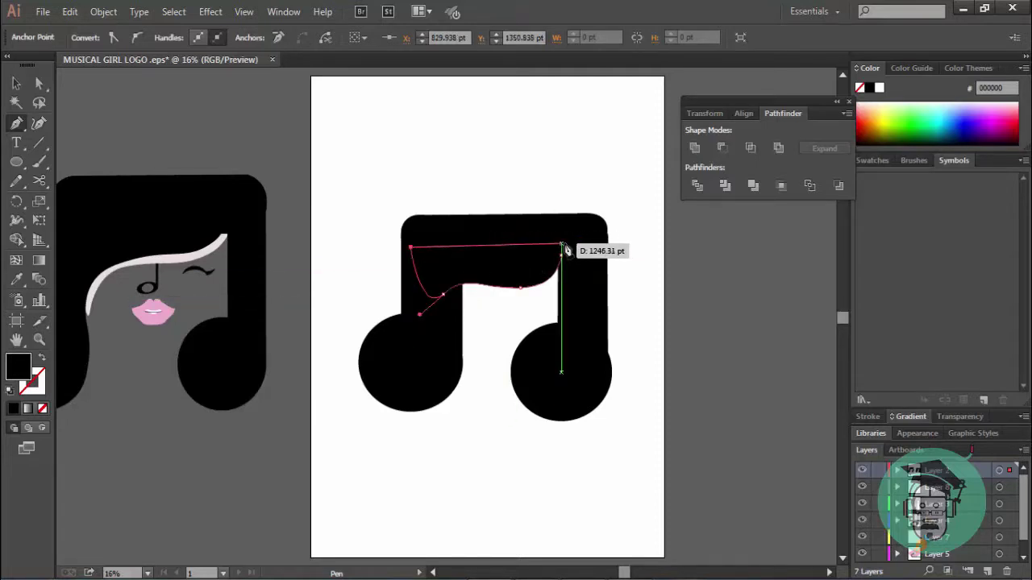
left_click(561, 286)
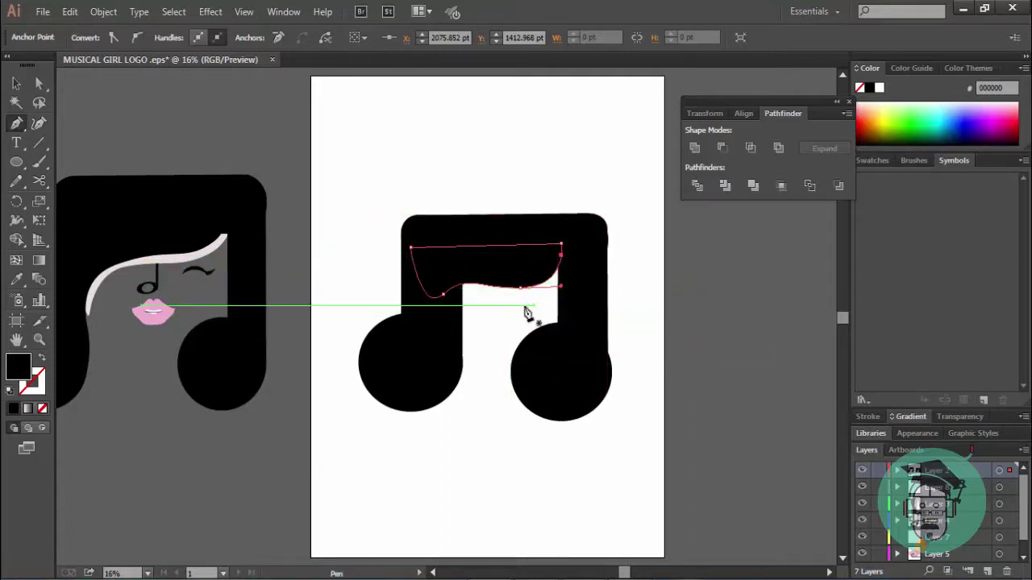
Step: Nudge the curved filler shape slightly into place under the beam
key("v")
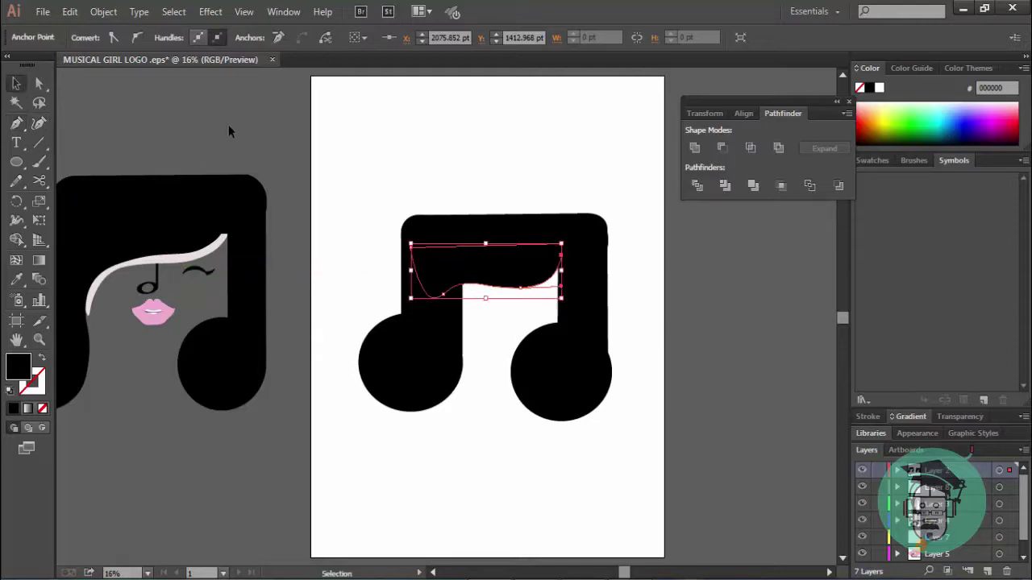
left_click(228, 131)
left_click_drag(511, 274, 513, 271)
left_click(629, 274)
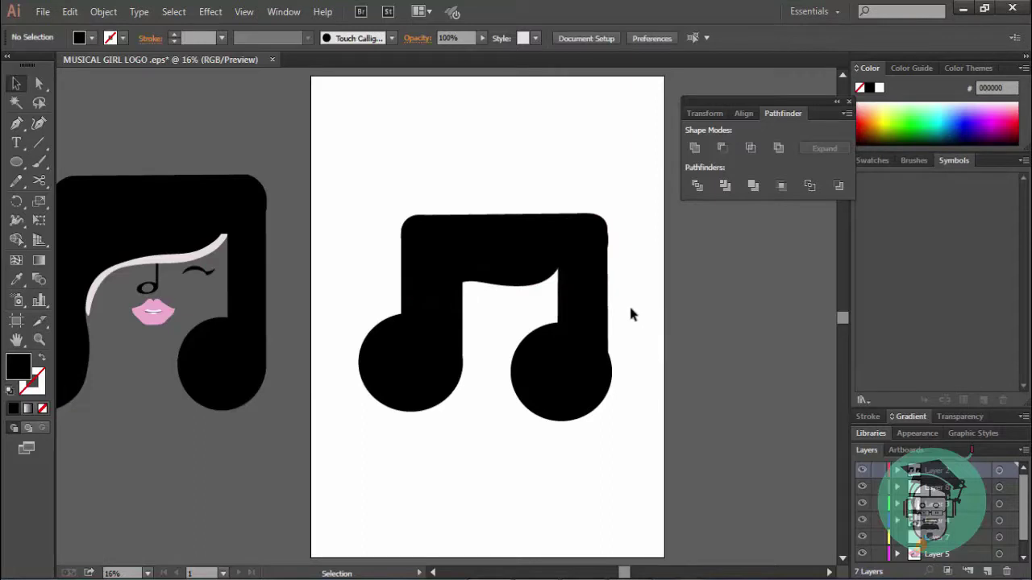
Step: Shift the right note head slightly left and down into alignment
left_click(527, 383)
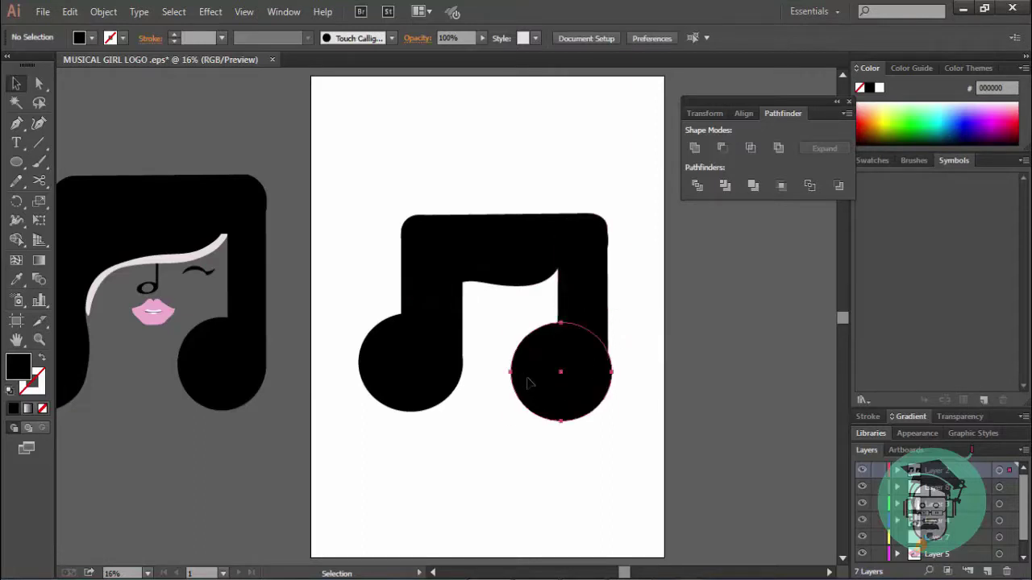
left_click_drag(528, 383, 524, 387)
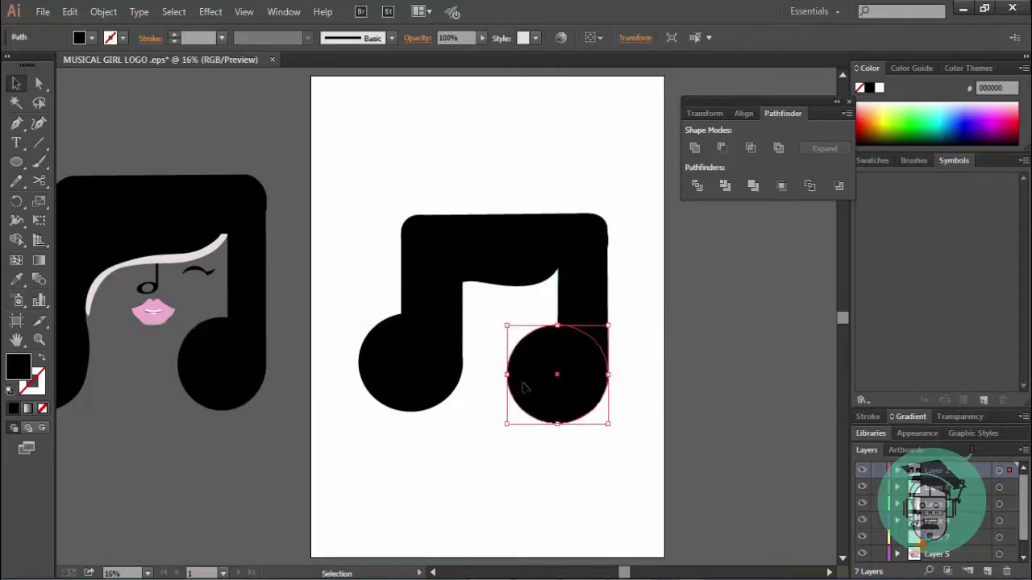
left_click_drag(571, 386, 537, 395)
left_click(608, 369)
left_click(630, 367)
left_click(643, 318)
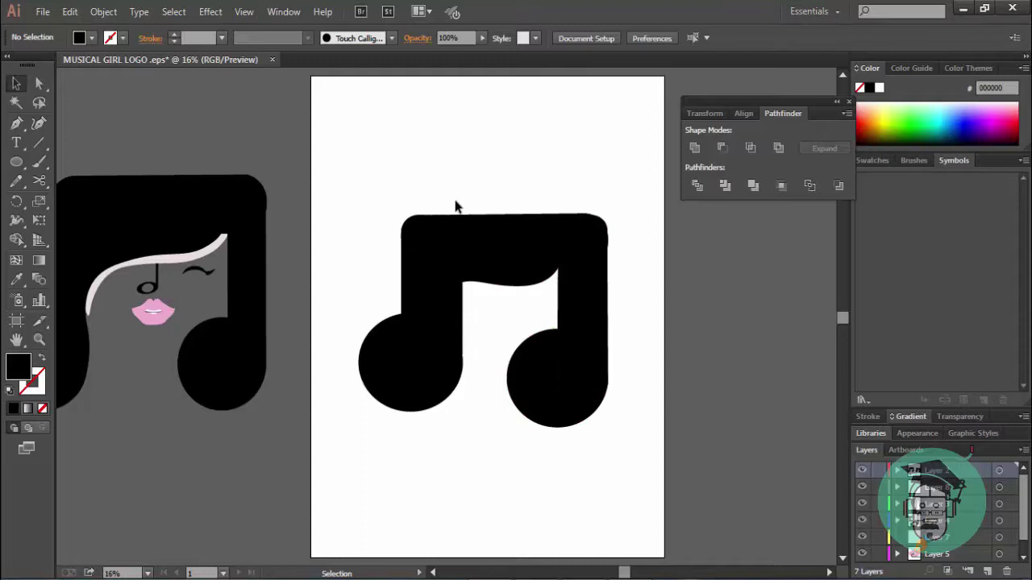
Step: Narrow the left stem, lower it slightly, and move the left note head further left
left_click(423, 295)
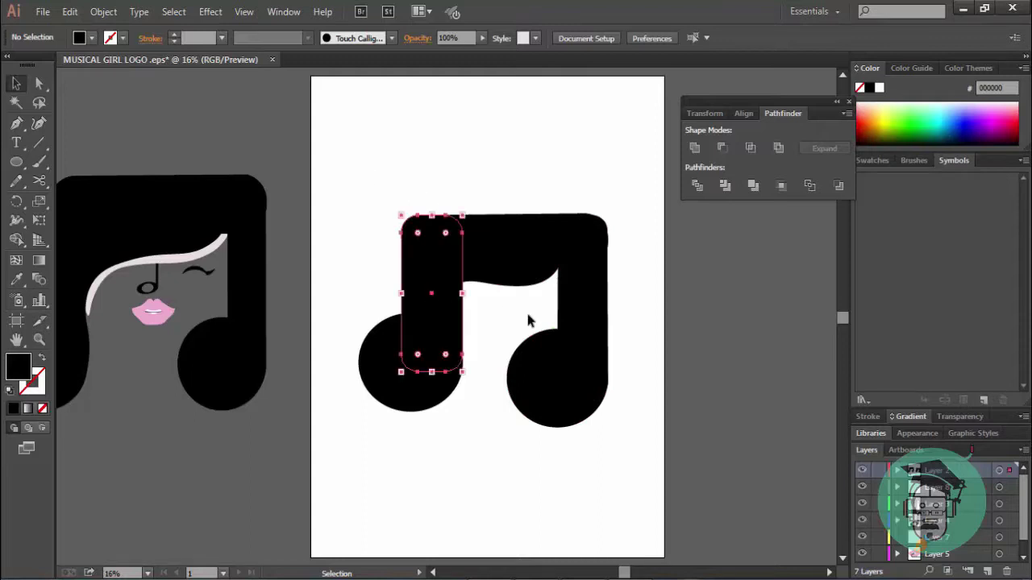
left_click_drag(466, 296, 457, 295)
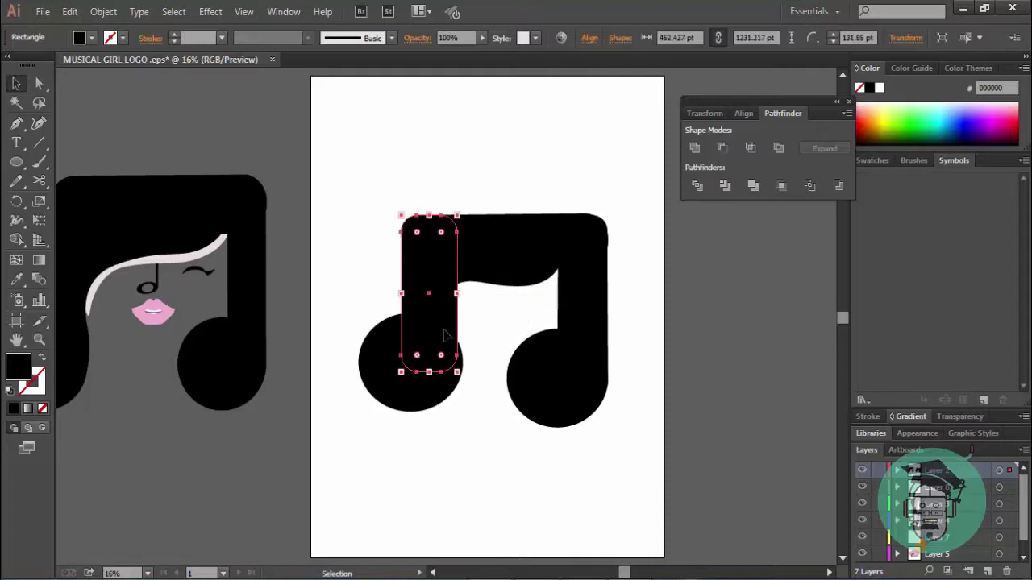
left_click_drag(444, 334, 445, 336)
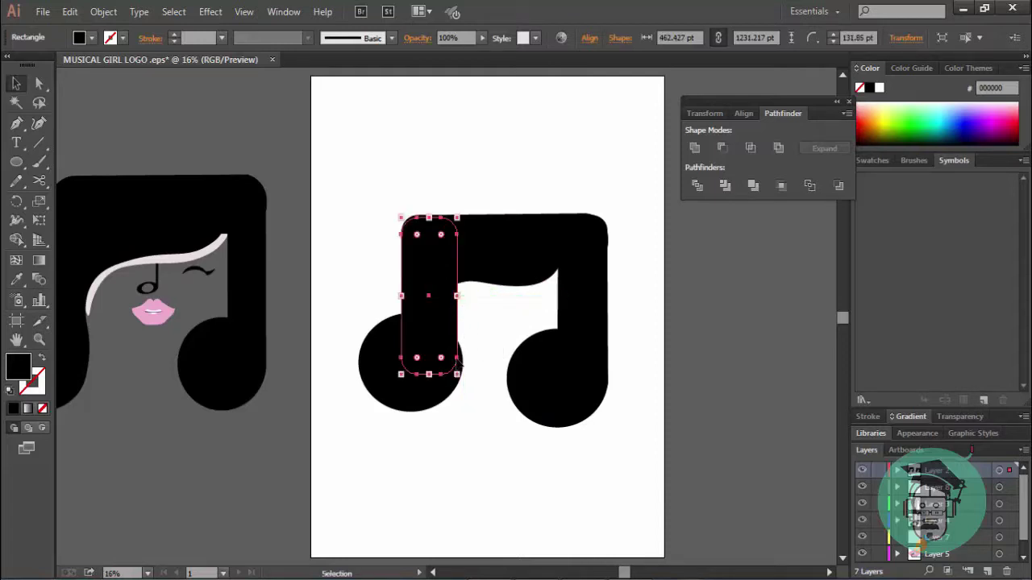
left_click(432, 395)
left_click_drag(432, 395, 426, 392)
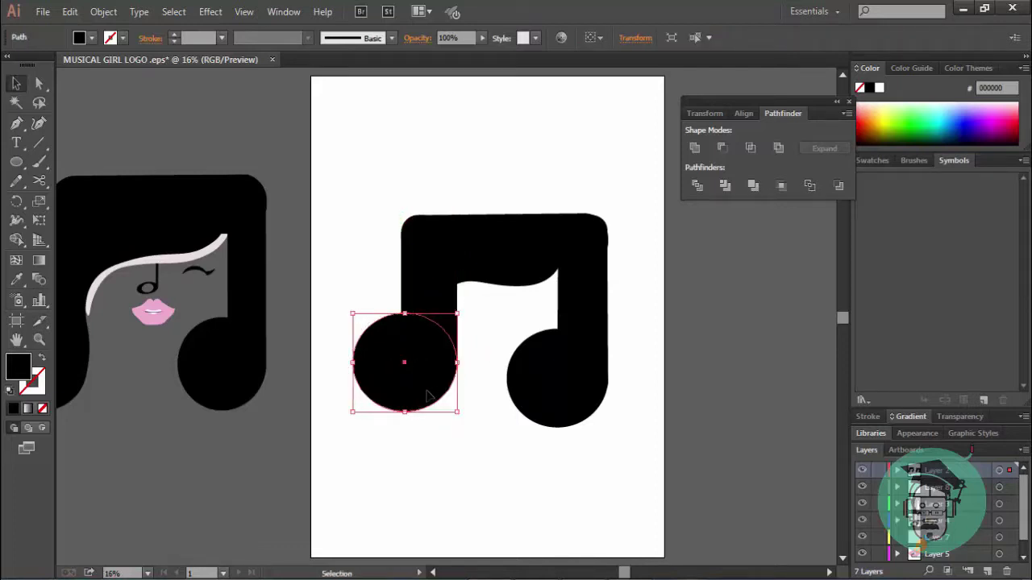
left_click(497, 329)
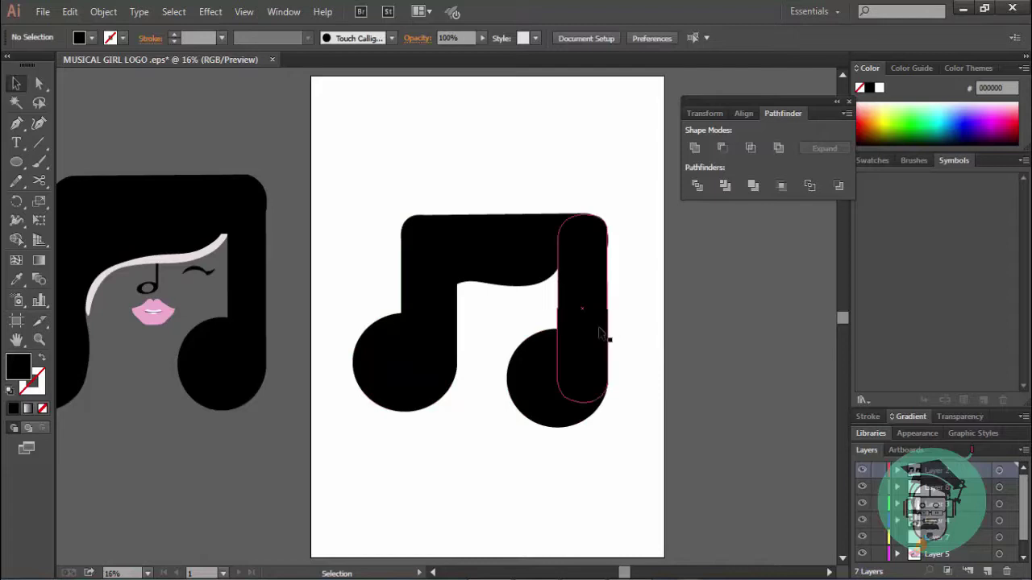
left_click(599, 334)
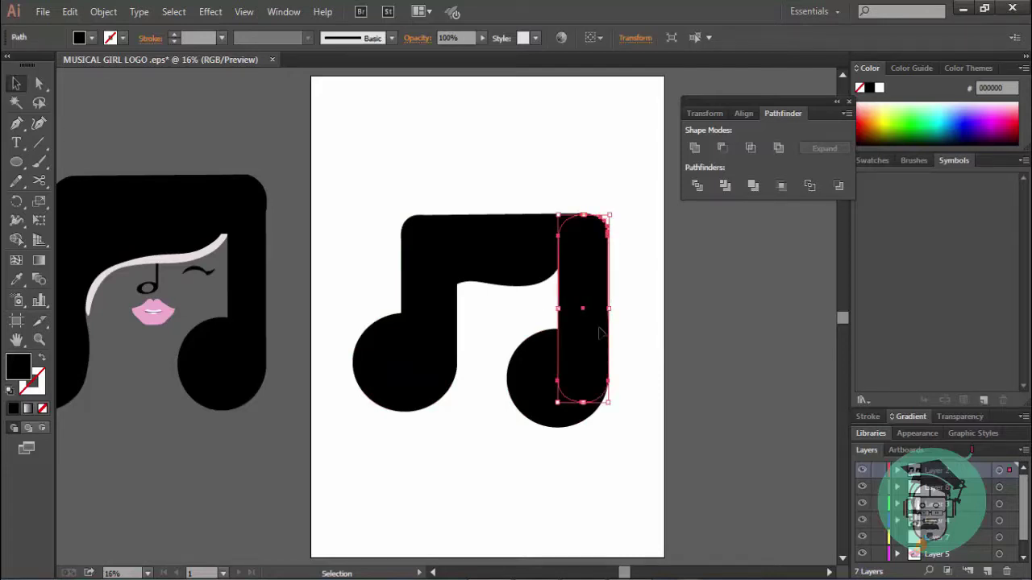
left_click(630, 318)
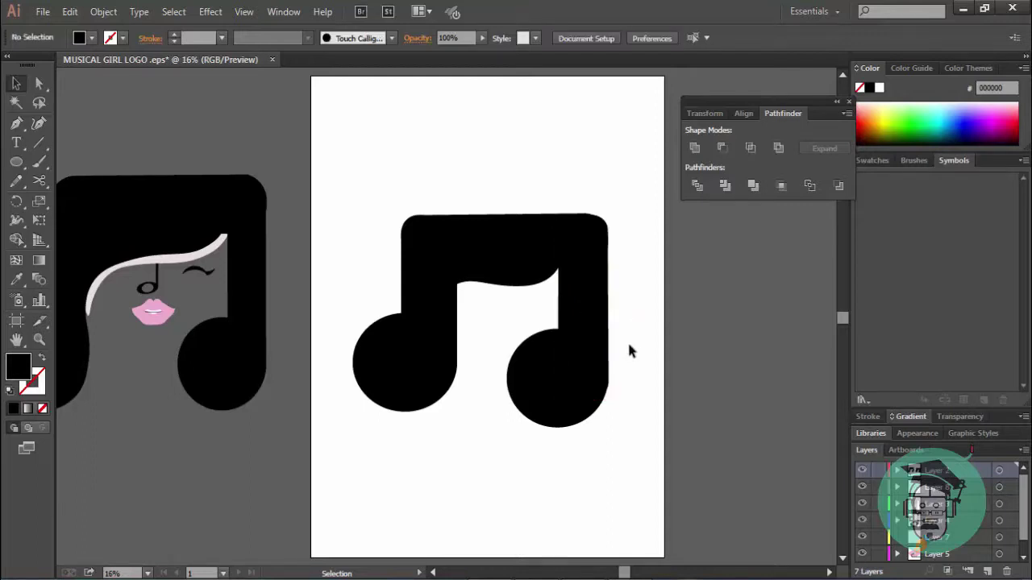
Step: Marquee-select all note pieces, Unite them in Pathfinder, and drag the merged shape higher
left_click_drag(352, 171, 546, 511)
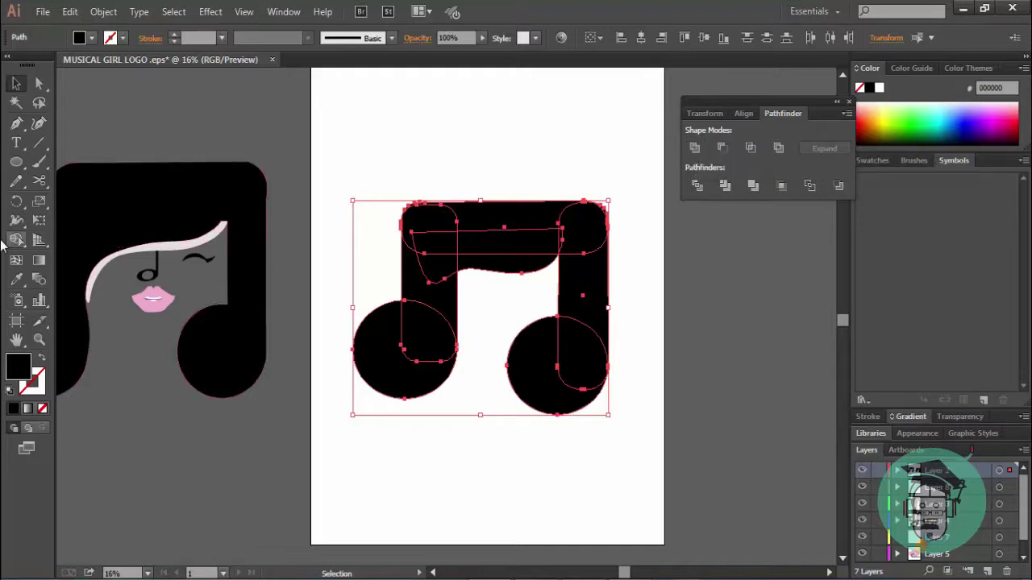
left_click(694, 149)
left_click(627, 159)
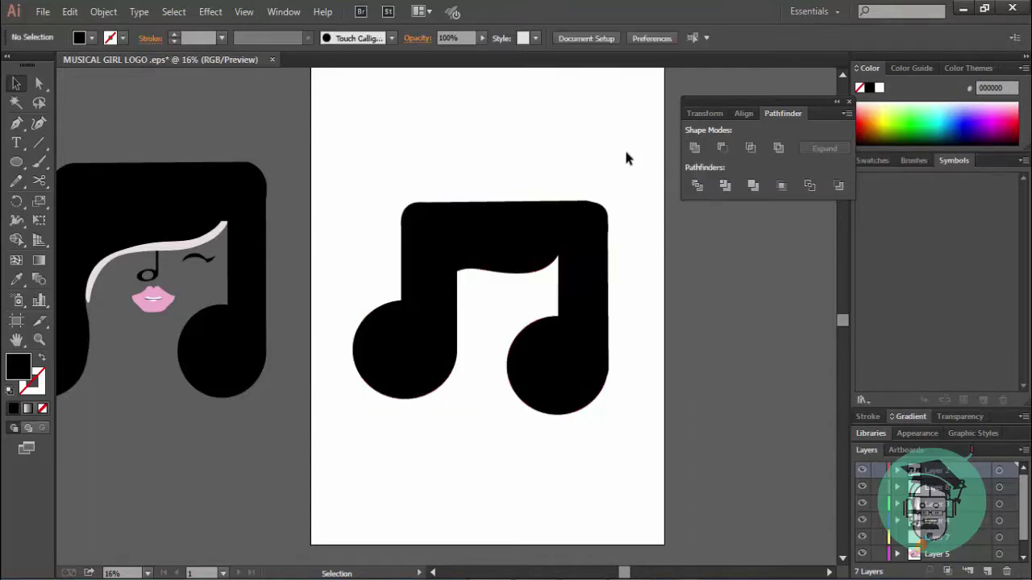
left_click_drag(515, 260, 505, 104)
mouse_move(532, 153)
left_mouse_down()
mouse_move(536, 242)
mouse_move(565, 258)
left_mouse_up()
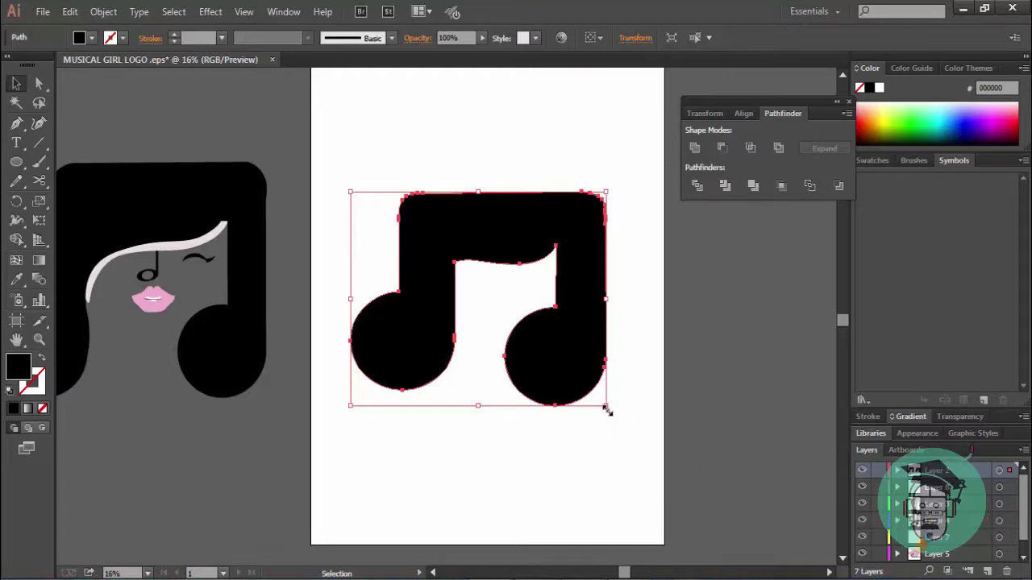
Step: Scale the merged note up slightly by dragging its bounding-box corner
left_click_drag(607, 411, 622, 426)
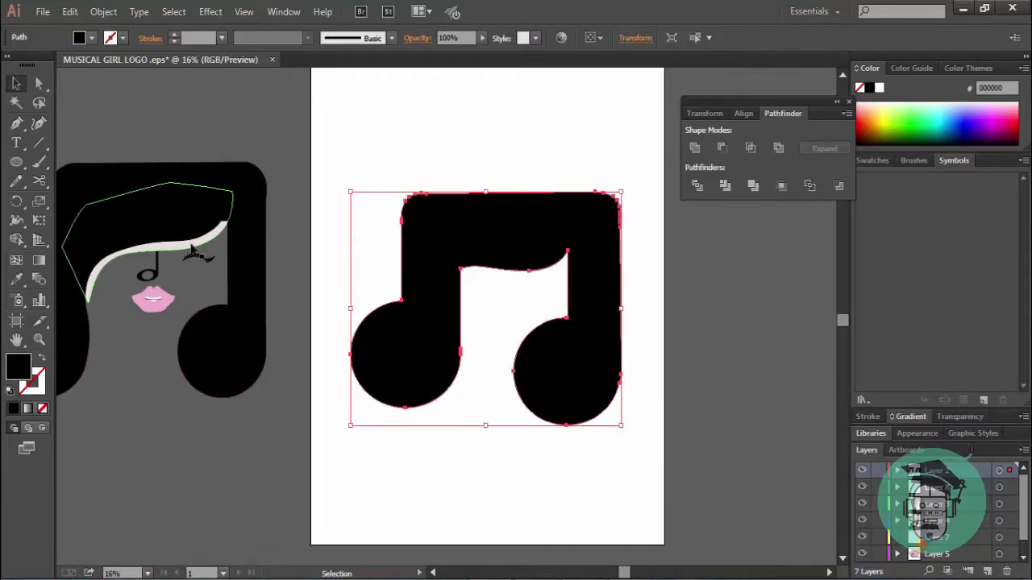
left_click_drag(192, 249, 191, 253)
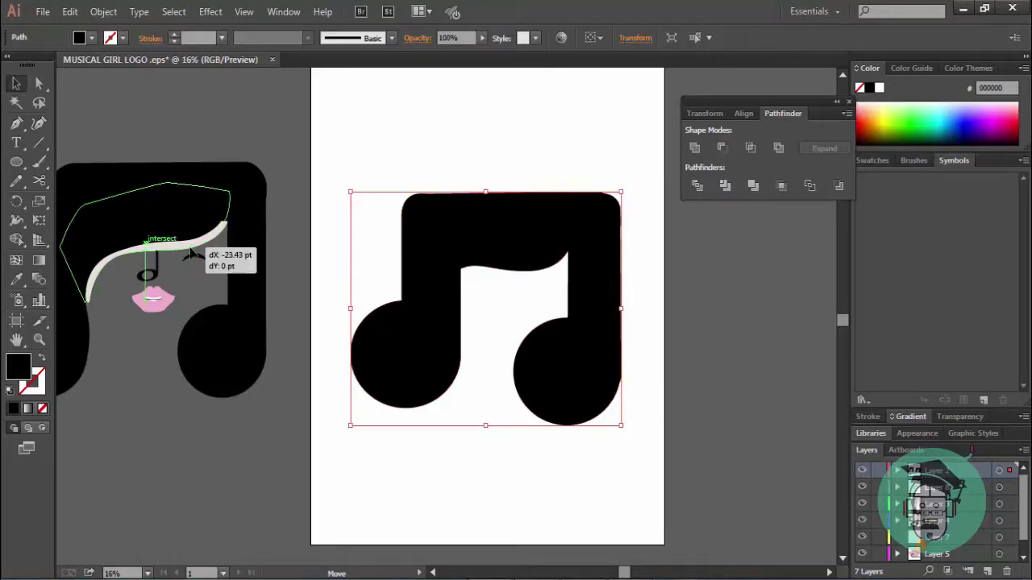
left_click_drag(191, 253, 192, 253)
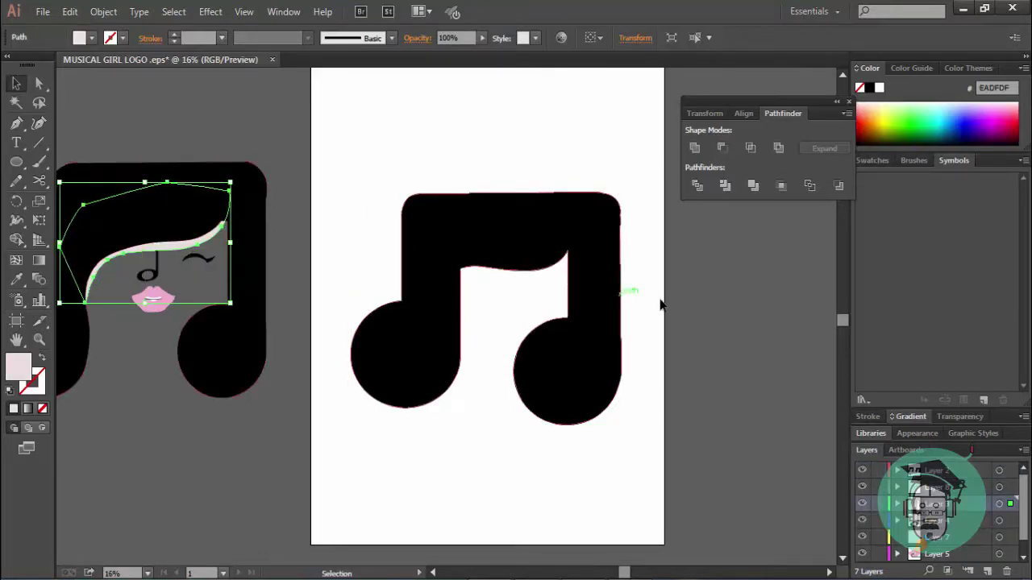
left_click(791, 343)
Step: Add a new layer above the top layer in the Layers panel
left_click(937, 474)
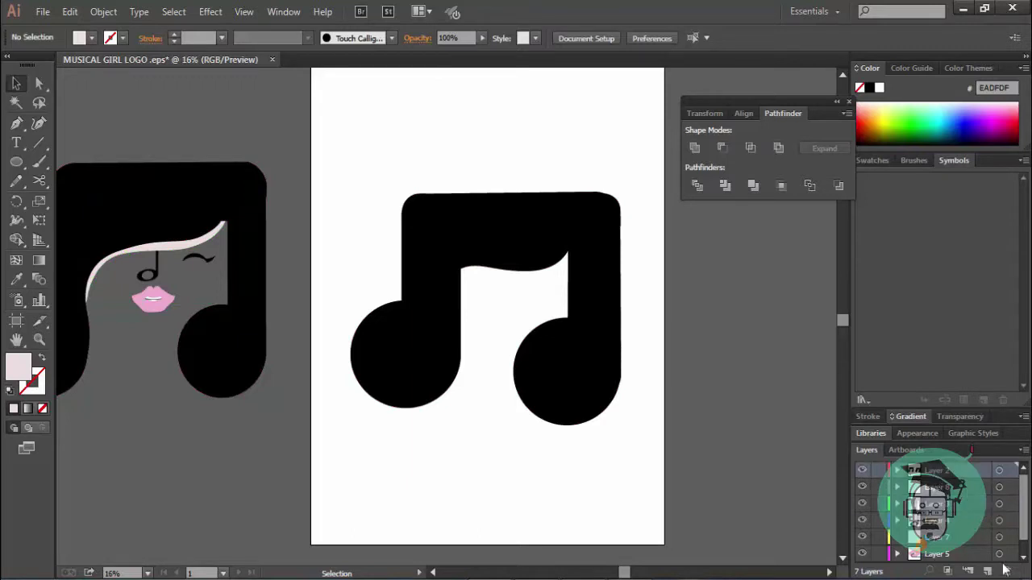
left_click(987, 569)
mouse_move(927, 472)
left_mouse_down()
mouse_move(917, 480)
mouse_move(925, 487)
left_mouse_up()
double_click(925, 488)
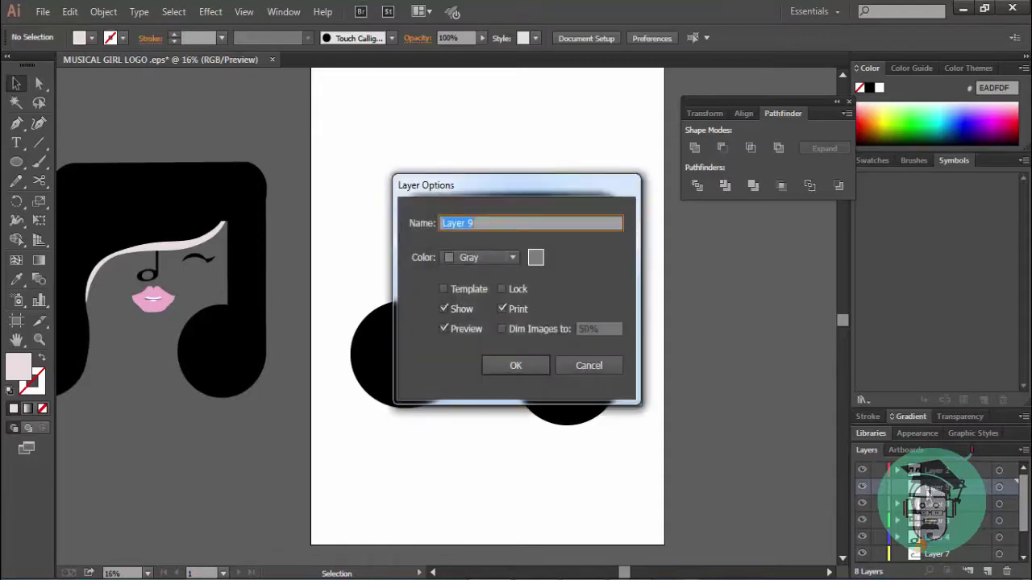
left_click(598, 367)
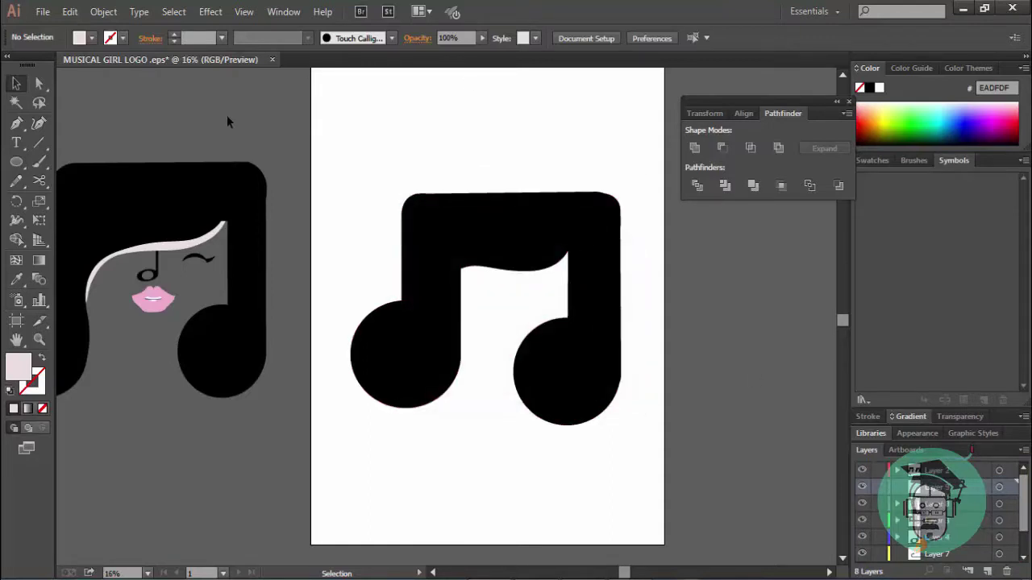
left_click(16, 123)
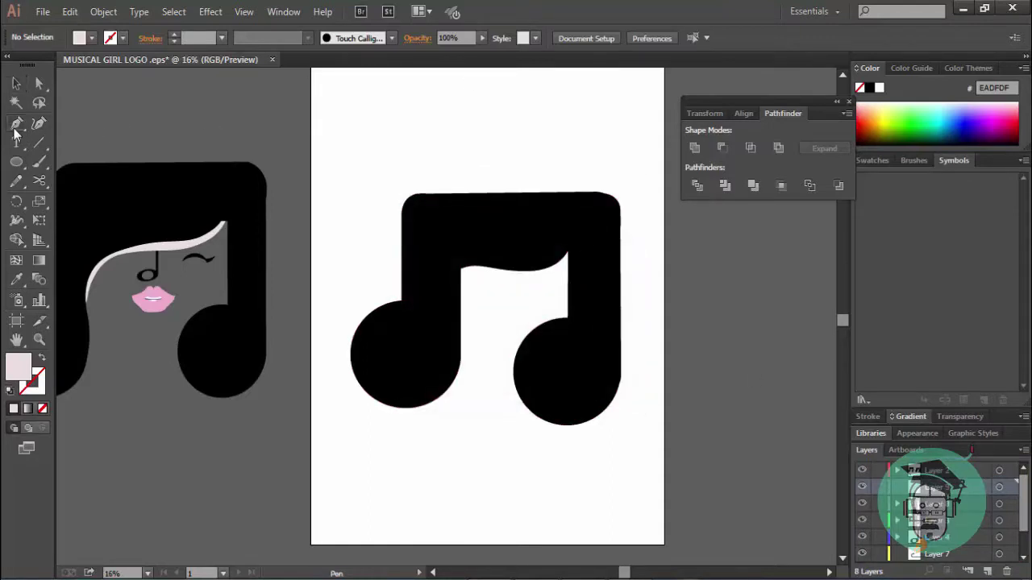
Step: Pen-draw a closed wavy shape along the beam's underside between the stems
left_click(571, 220)
mouse_move(556, 281)
left_mouse_down()
mouse_move(541, 294)
mouse_move(464, 282)
left_mouse_up()
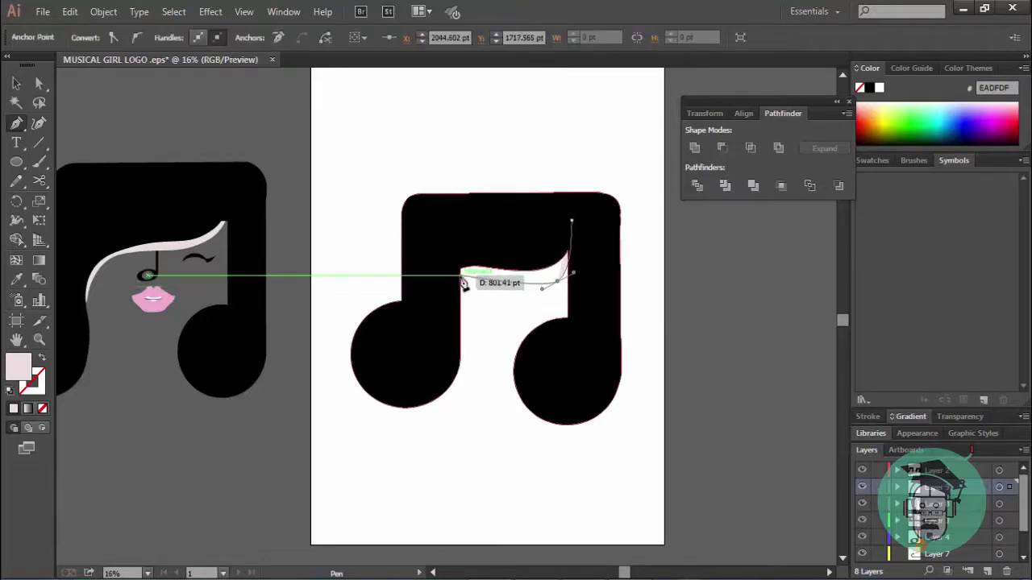
left_click_drag(458, 285, 440, 320)
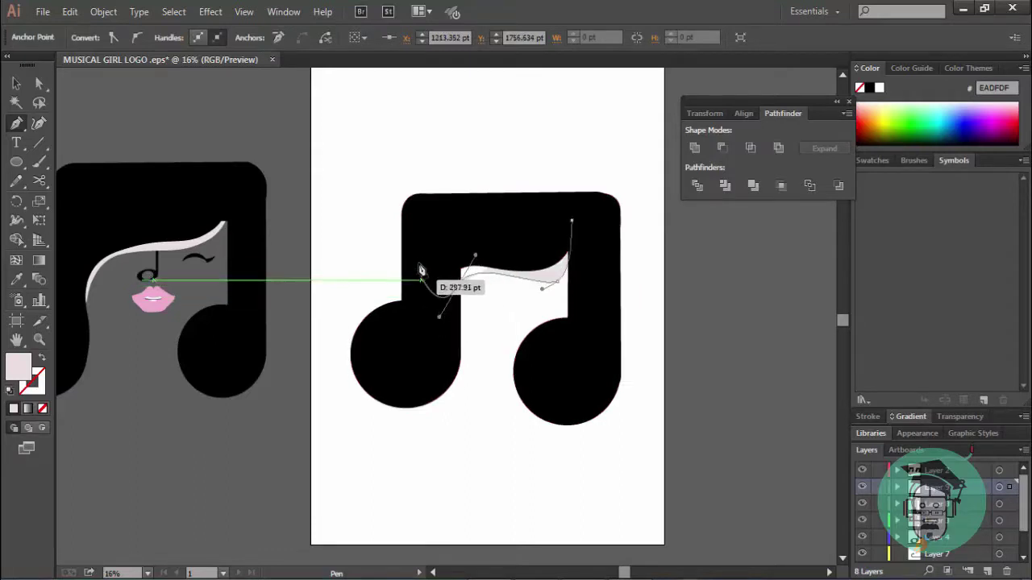
left_click_drag(419, 252, 433, 216)
left_click(436, 208)
left_click_drag(561, 201, 574, 228)
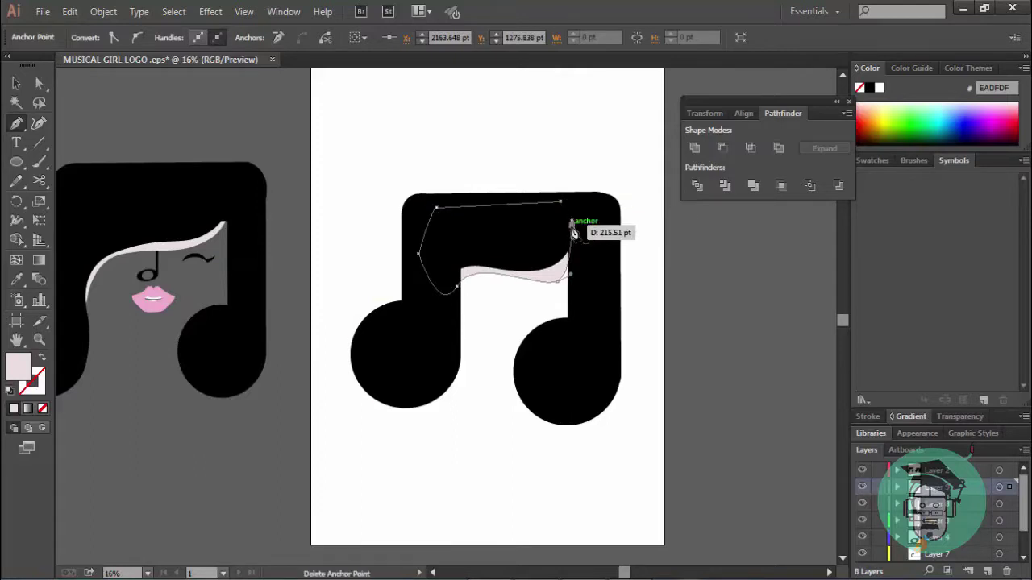
left_click(571, 219)
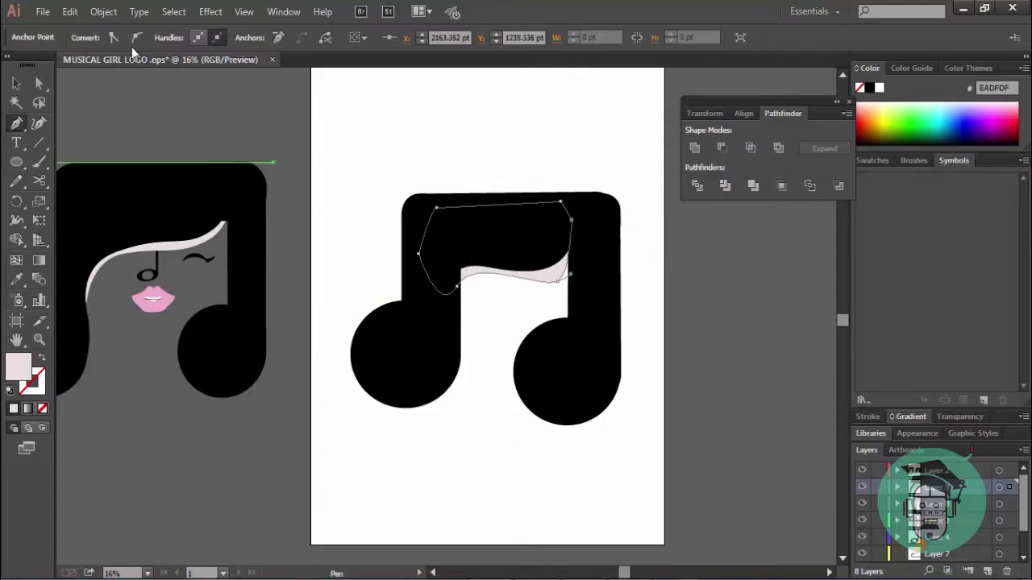
Step: Stretch the pale wave shape wider to the right and begin dragging the small note nose
left_click(16, 83)
left_click(554, 329)
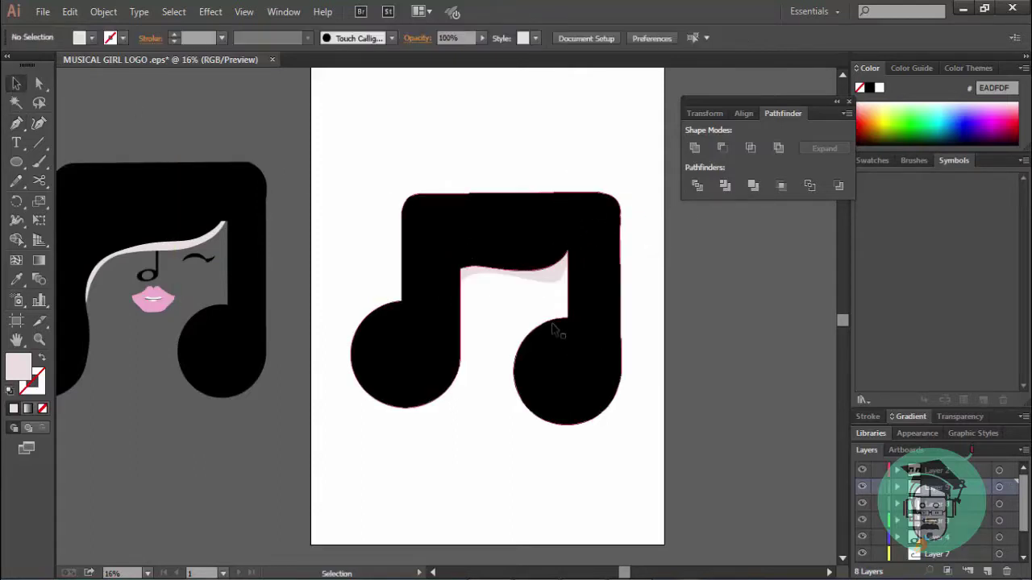
left_click(552, 277)
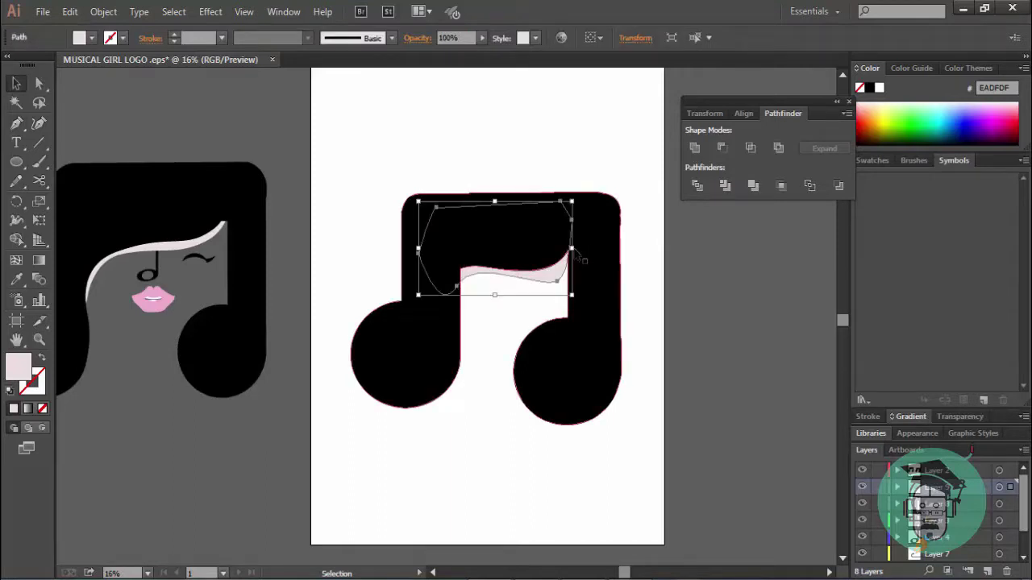
left_click_drag(573, 250, 577, 242)
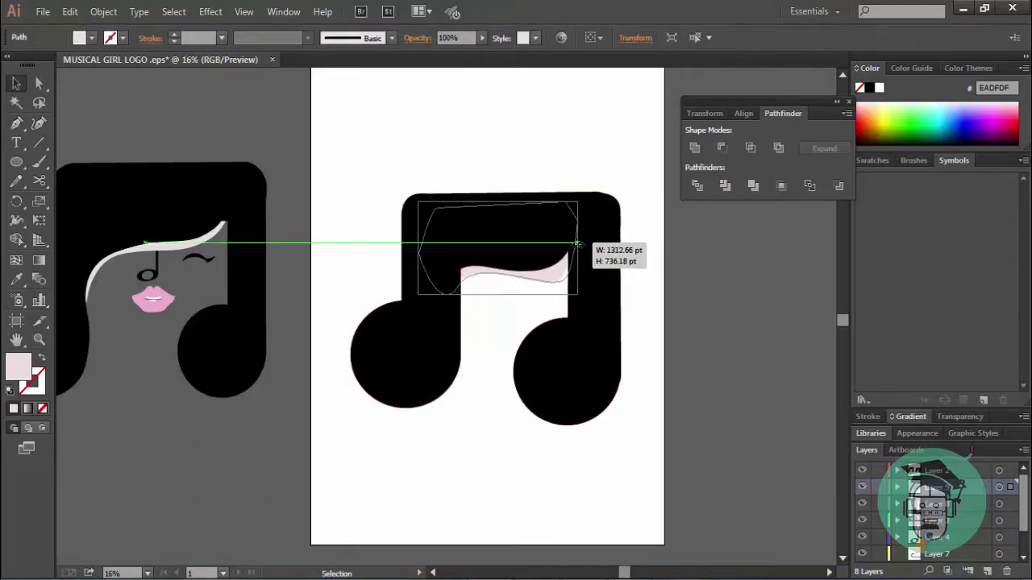
left_click(589, 142)
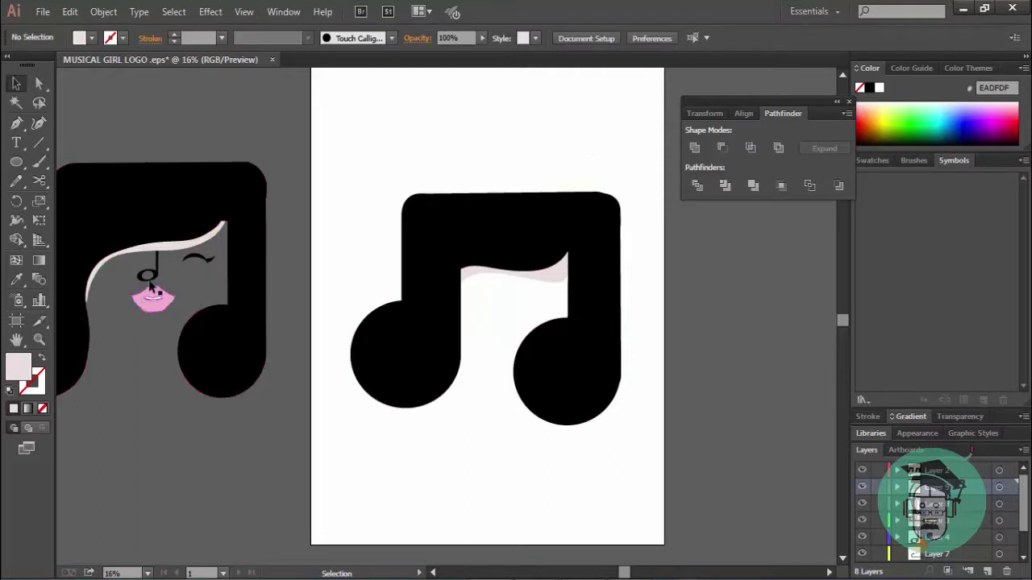
left_click_drag(153, 273, 157, 277)
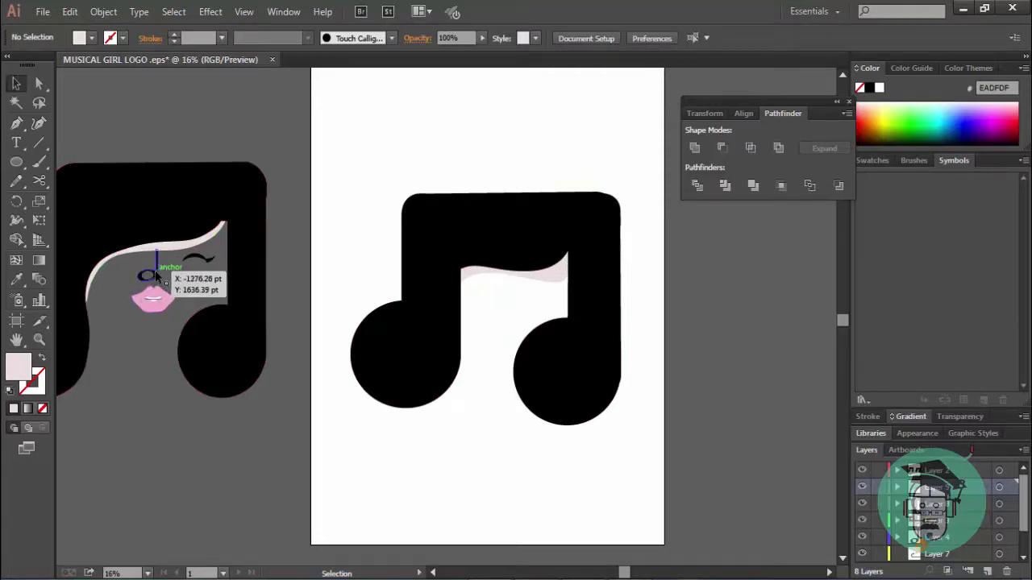
Step: Place the small note nose above the logo and draw a small ellipse beside it
left_click_drag(156, 274, 413, 149)
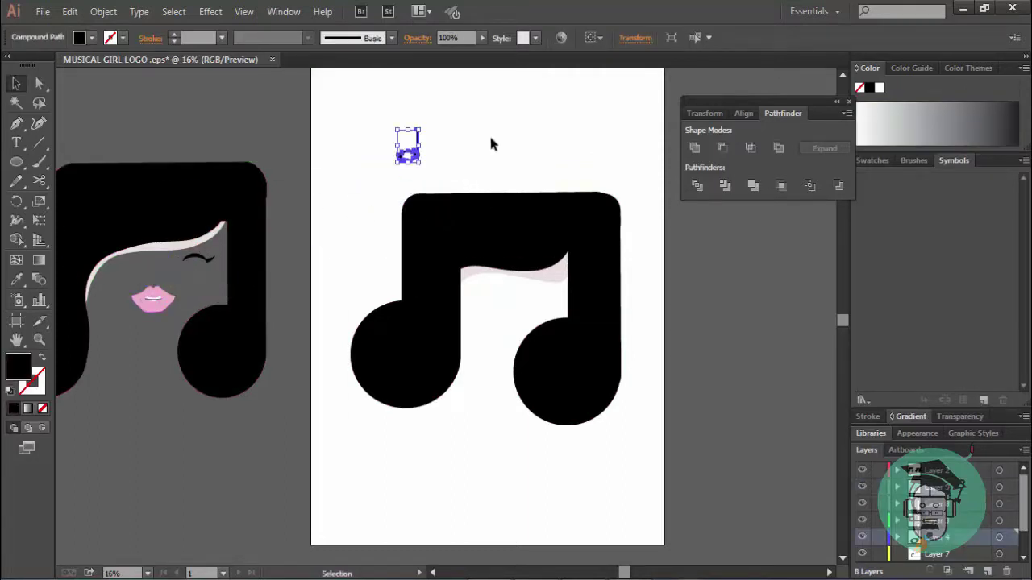
left_click(492, 144)
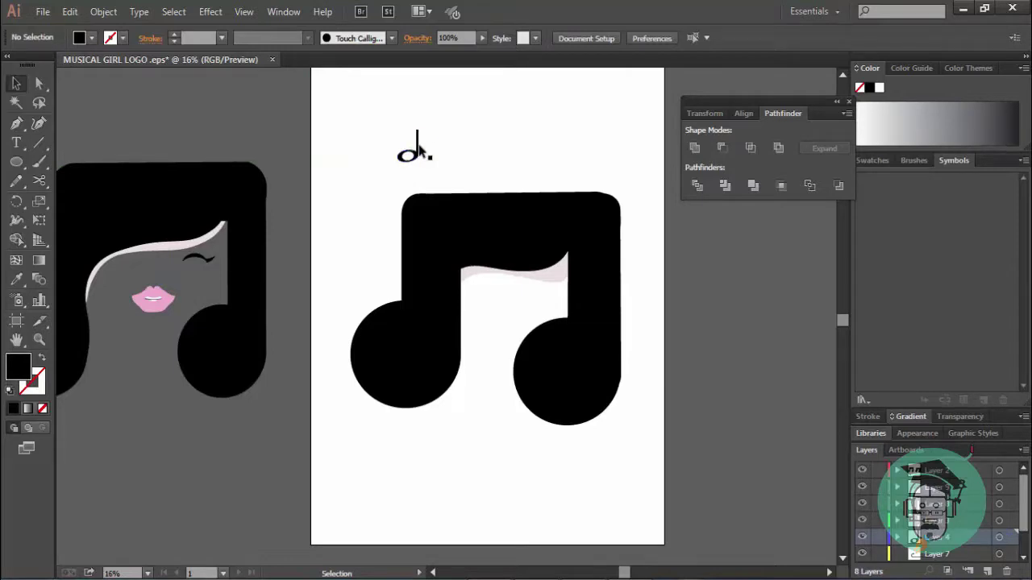
left_click(17, 162)
left_click_drag(511, 146, 540, 161)
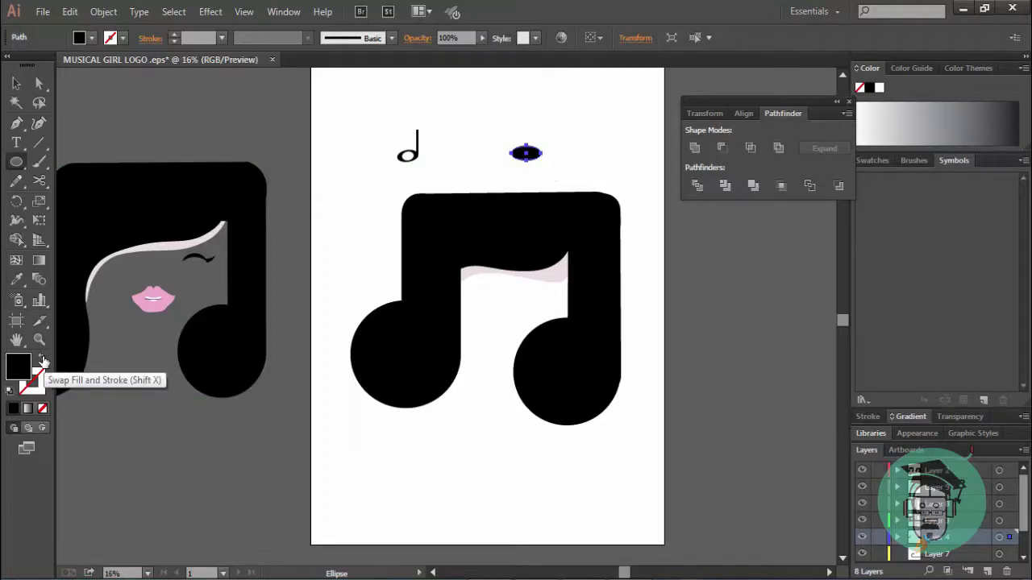
Step: Make the ellipse a black outline with no fill and zoom to 150%
left_click(42, 359)
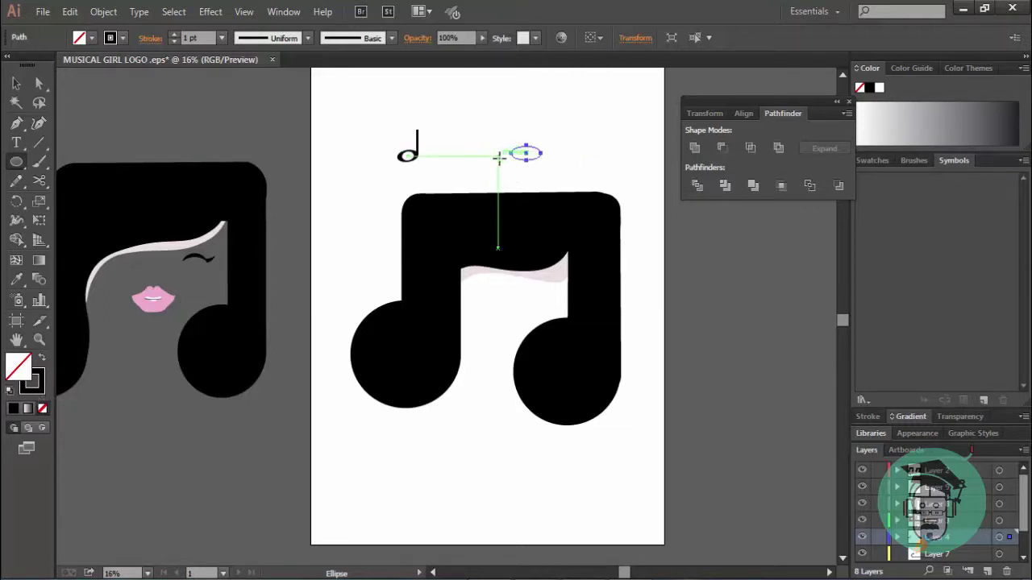
left_click(149, 573)
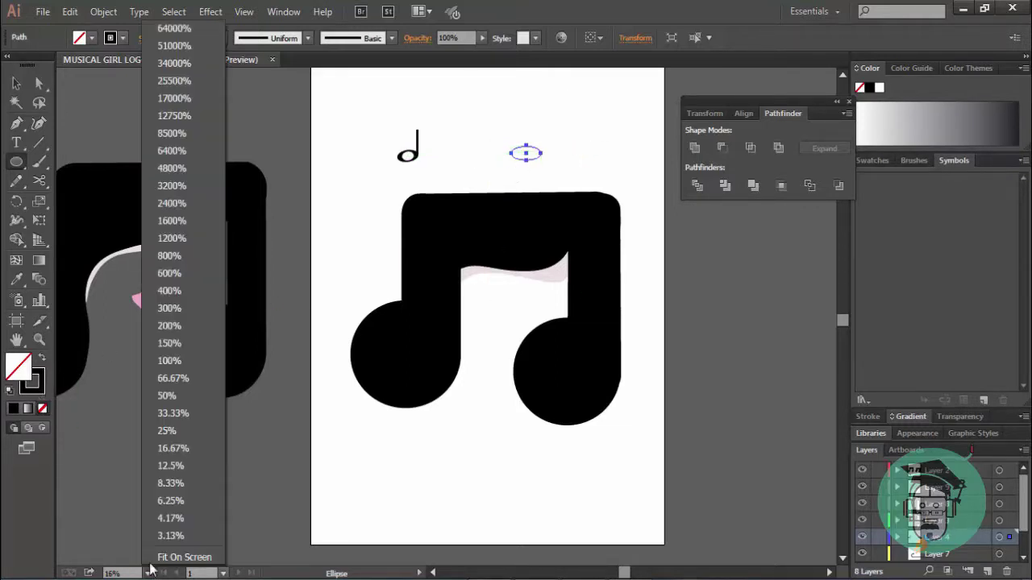
left_click(178, 345)
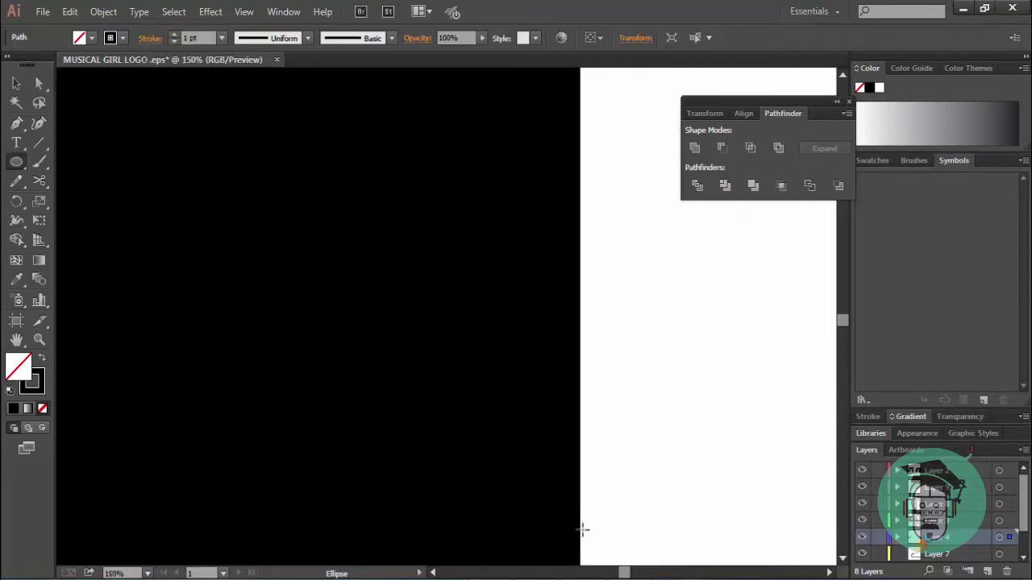
Step: Move the ellipse beside the small note, tilt it about 20 degrees and shrink it slightly
scroll(633, 355, "up", 5)
scroll(630, 350, "up", 3)
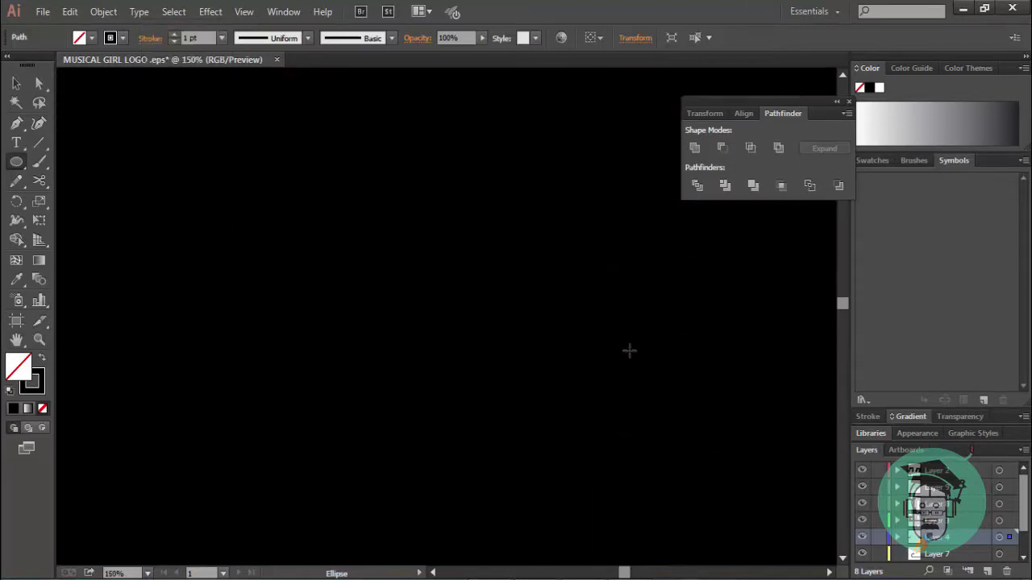
scroll(629, 350, "up", 2)
scroll(630, 351, "up", 3)
scroll(629, 350, "up", 3)
scroll(630, 350, "up", 3)
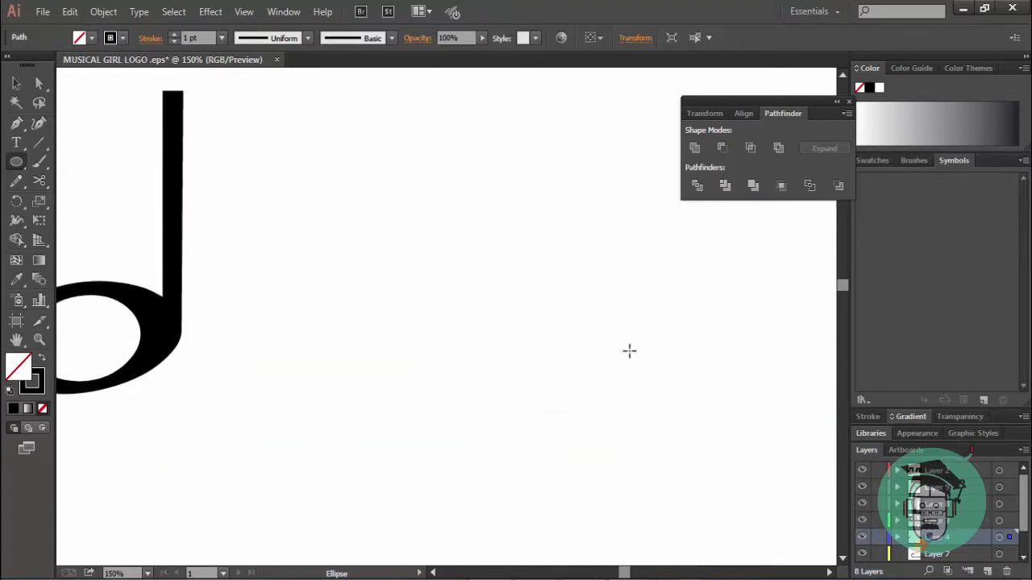
scroll(629, 350, "up", 4)
scroll(622, 379, "down", 3)
scroll(616, 443, "down", 1)
left_click_drag(623, 572, 639, 573)
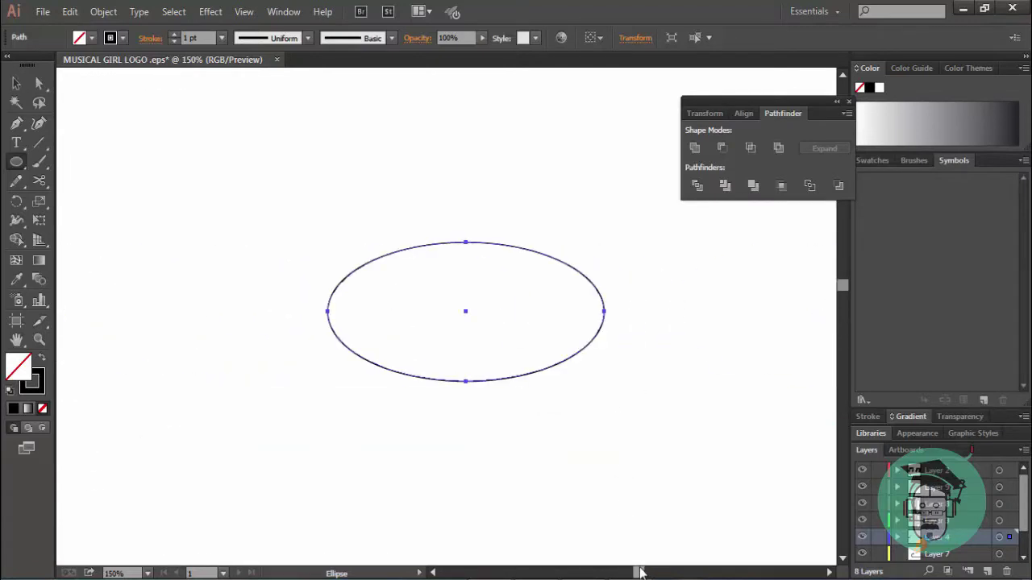
left_click(16, 84)
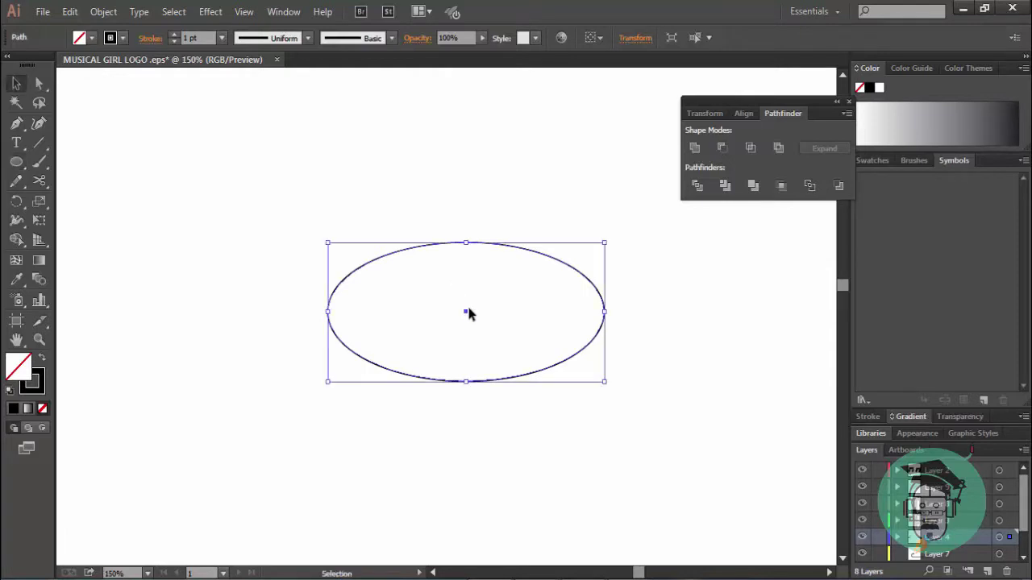
left_click_drag(465, 314, 243, 314)
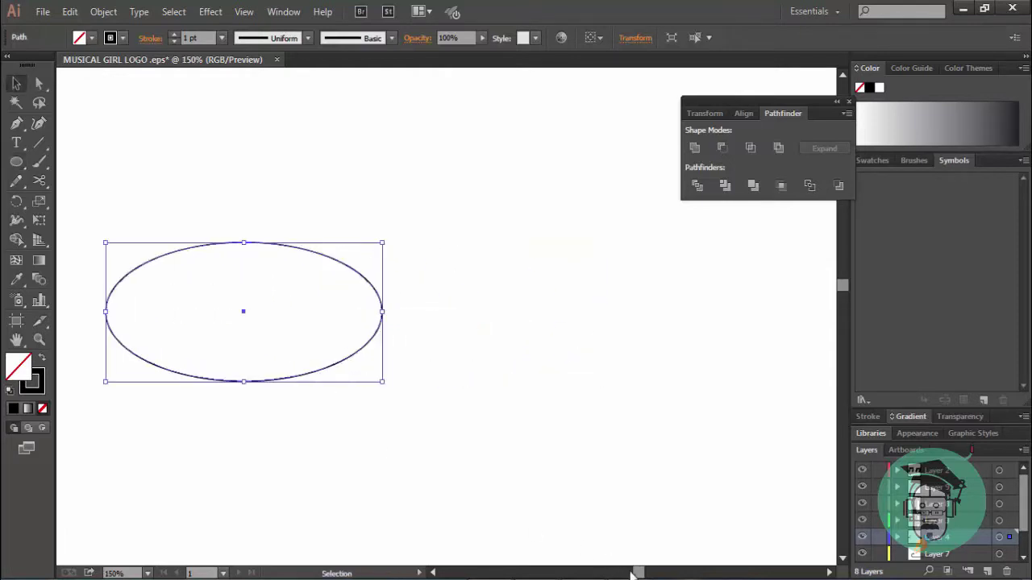
left_click_drag(633, 574, 631, 573)
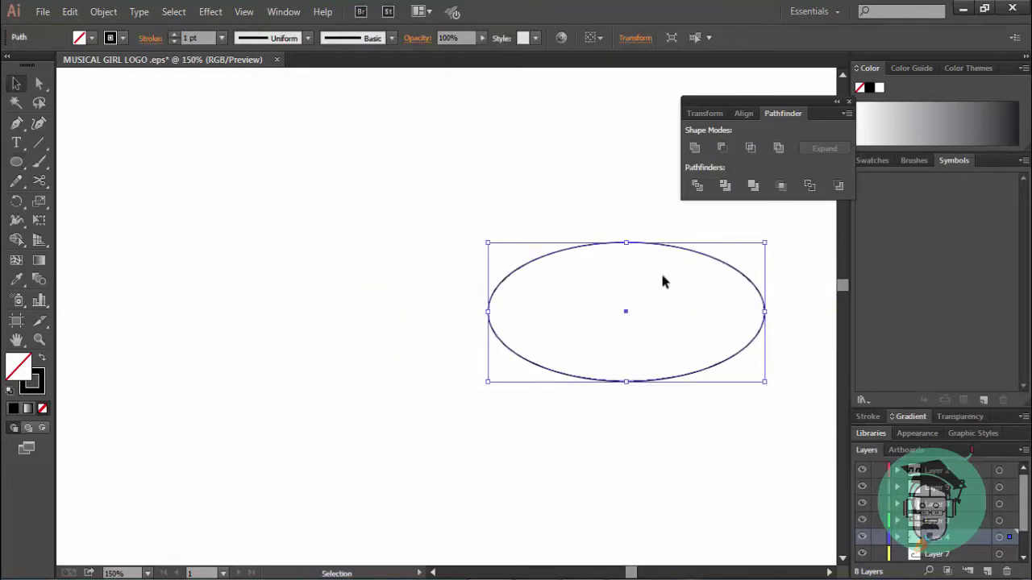
left_click_drag(627, 315, 286, 315)
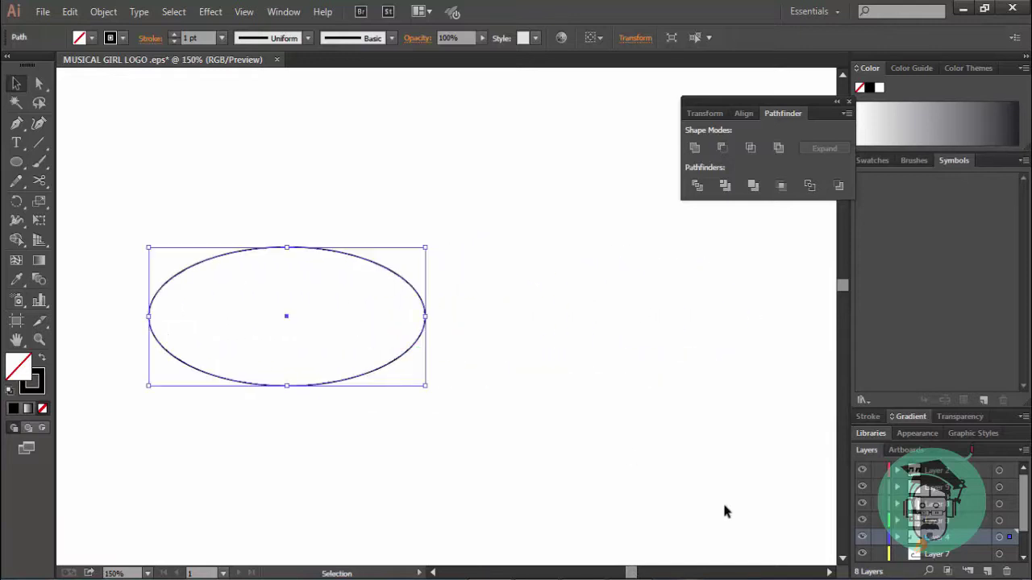
left_click_drag(633, 569, 621, 570)
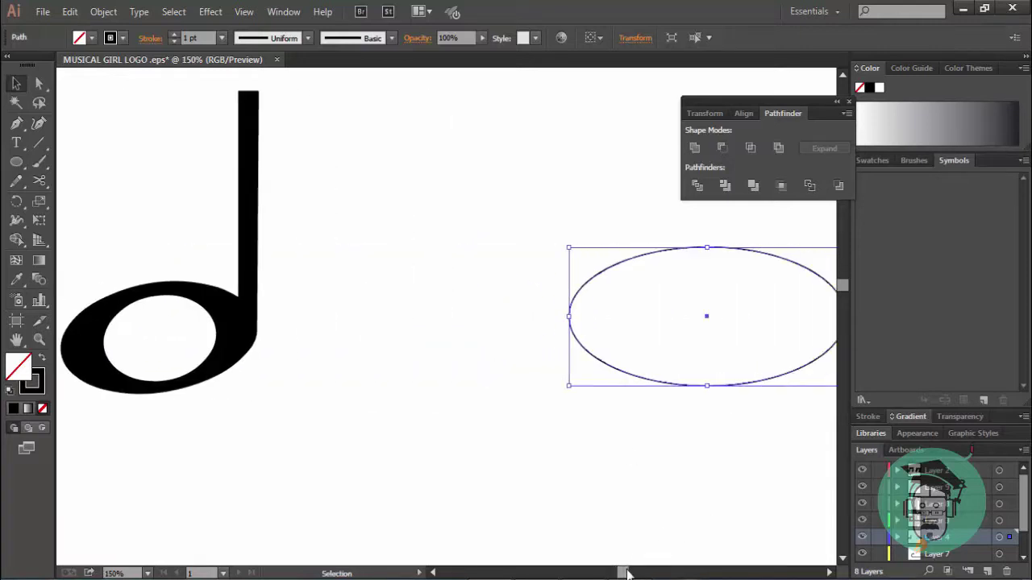
left_click_drag(698, 326, 507, 342)
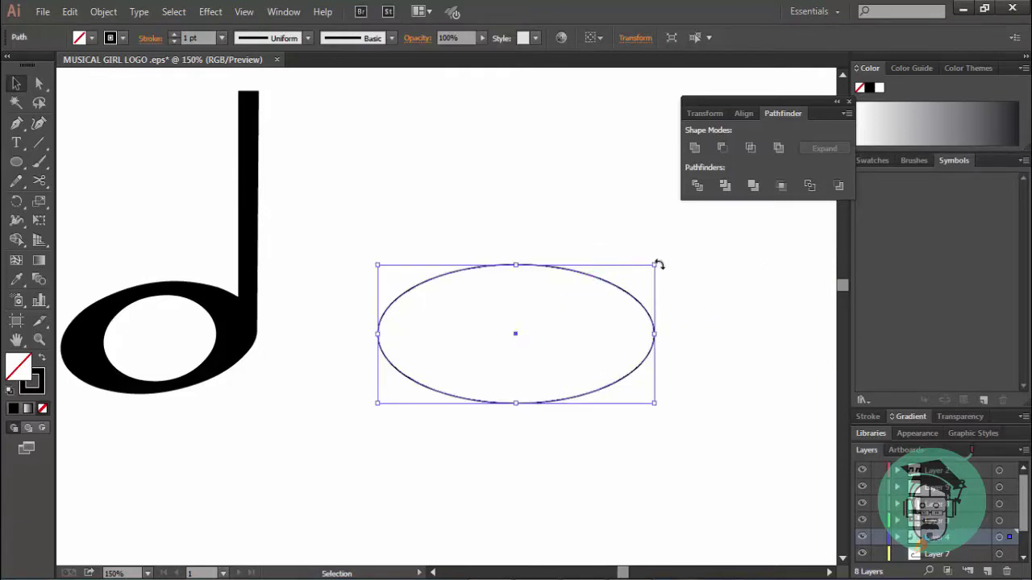
left_click_drag(657, 264, 625, 222)
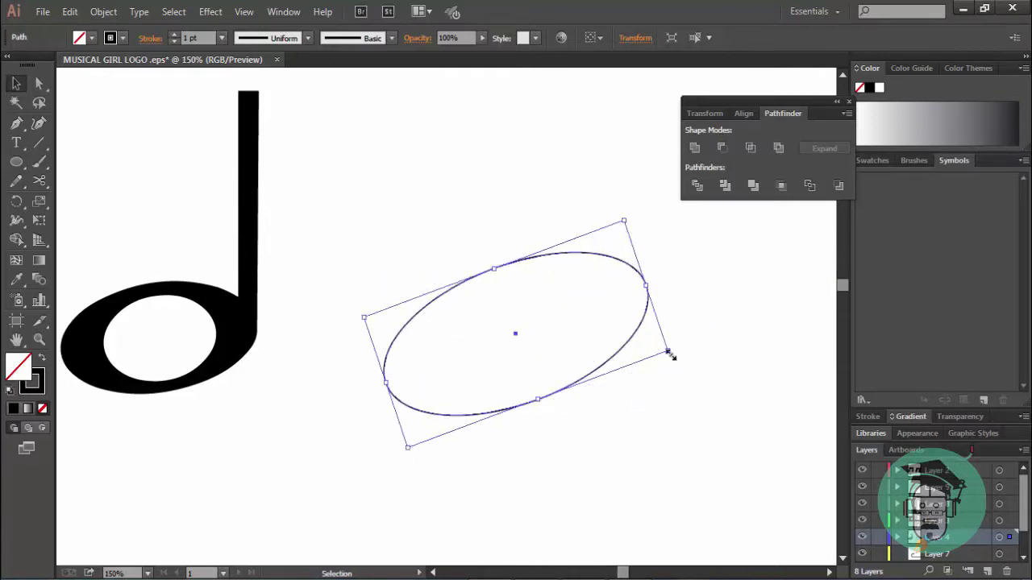
left_click_drag(668, 353, 579, 368)
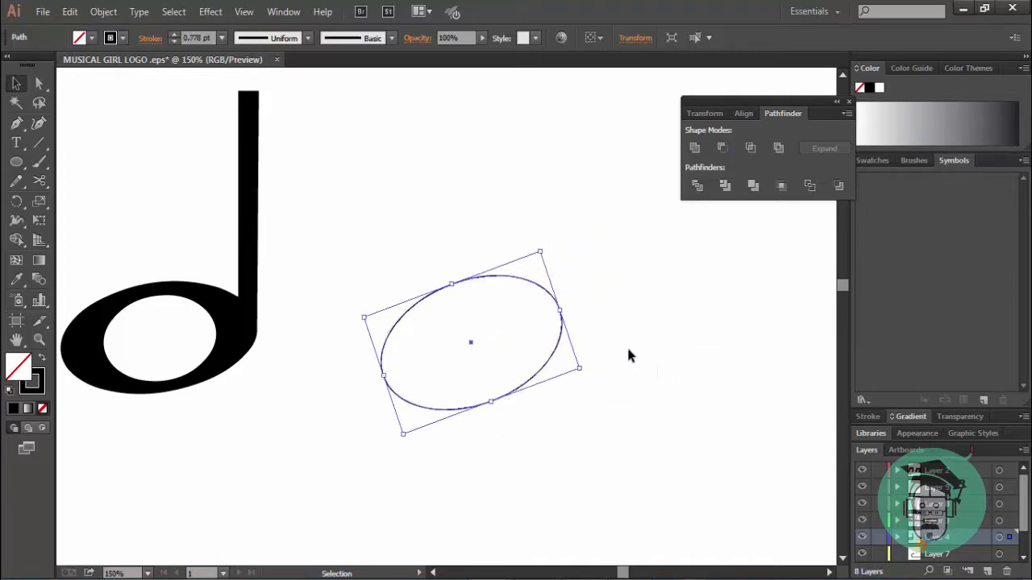
Step: Give the ellipse a 40 pt black stroke so it becomes a thick ring
left_click(222, 38)
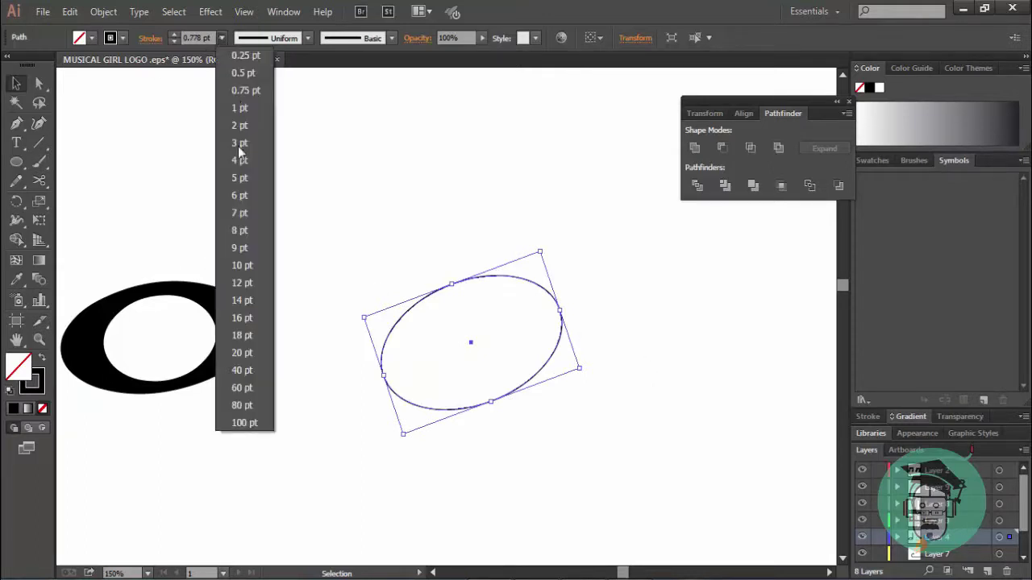
left_click(241, 282)
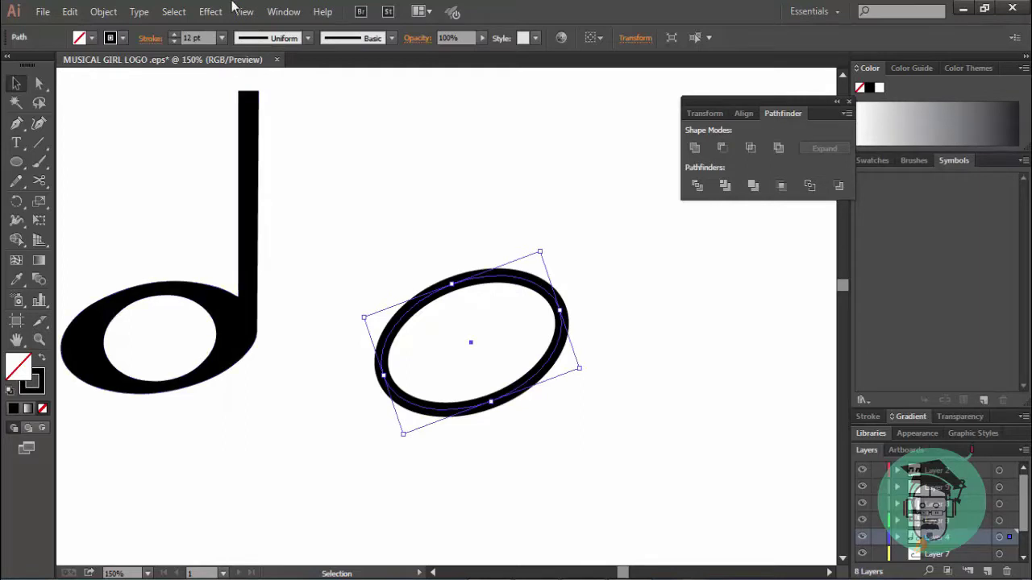
left_click(223, 40)
left_click(235, 368)
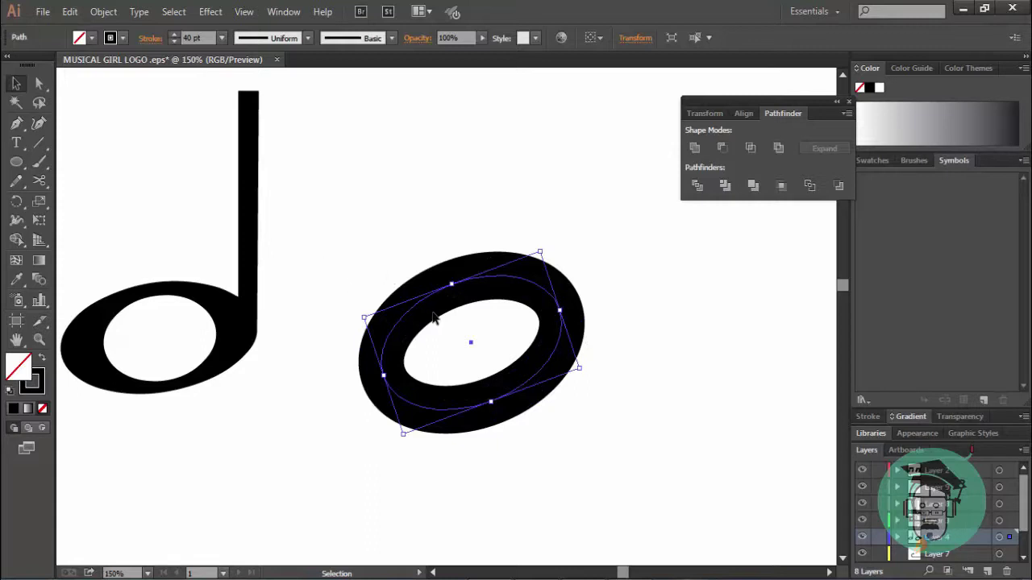
left_click(589, 235)
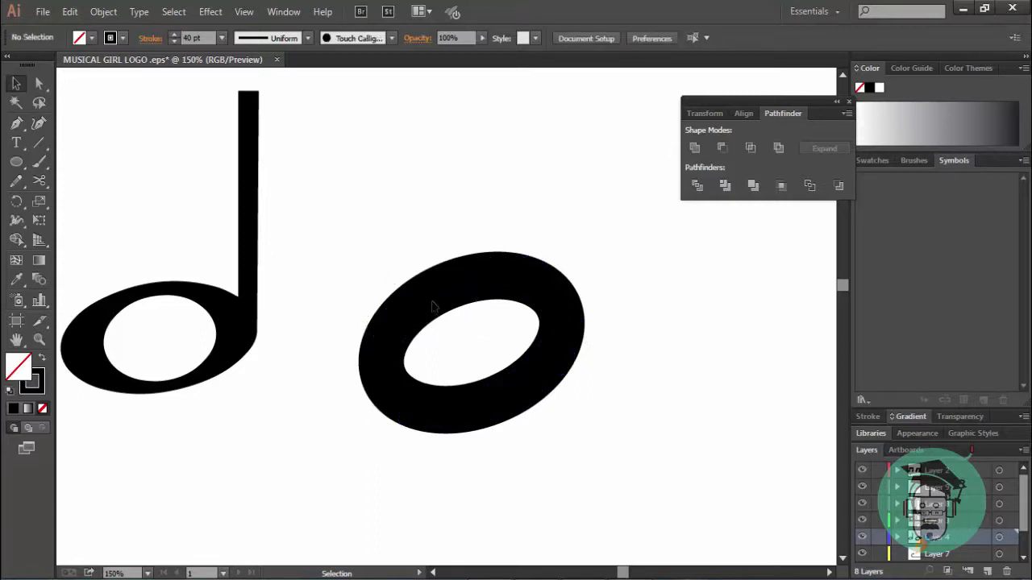
Step: Draw a solid black, no-outline ellipse inside the ring's hole
left_click(16, 162)
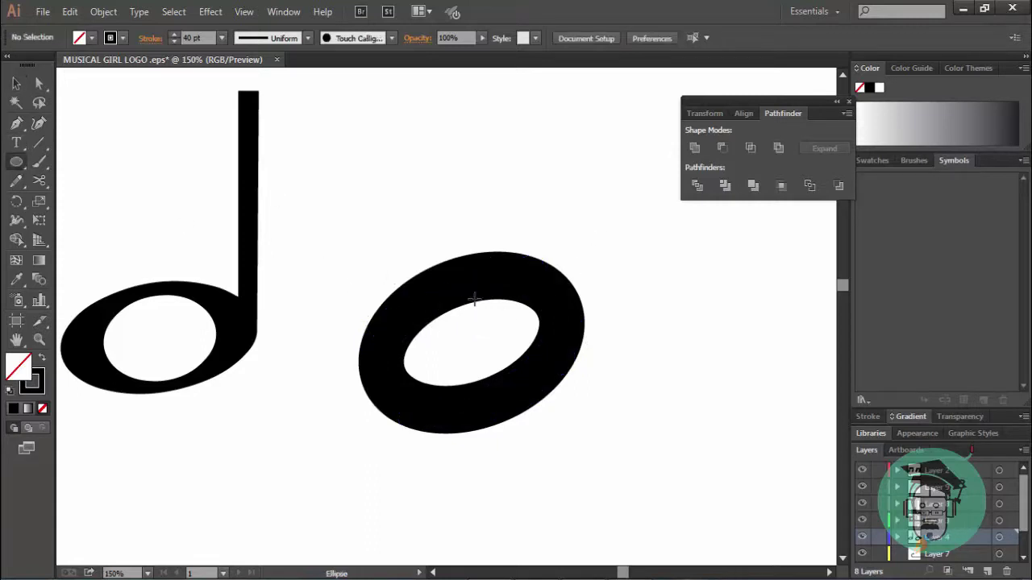
mouse_move(397, 314)
left_mouse_down()
mouse_move(516, 387)
mouse_move(548, 393)
left_mouse_up()
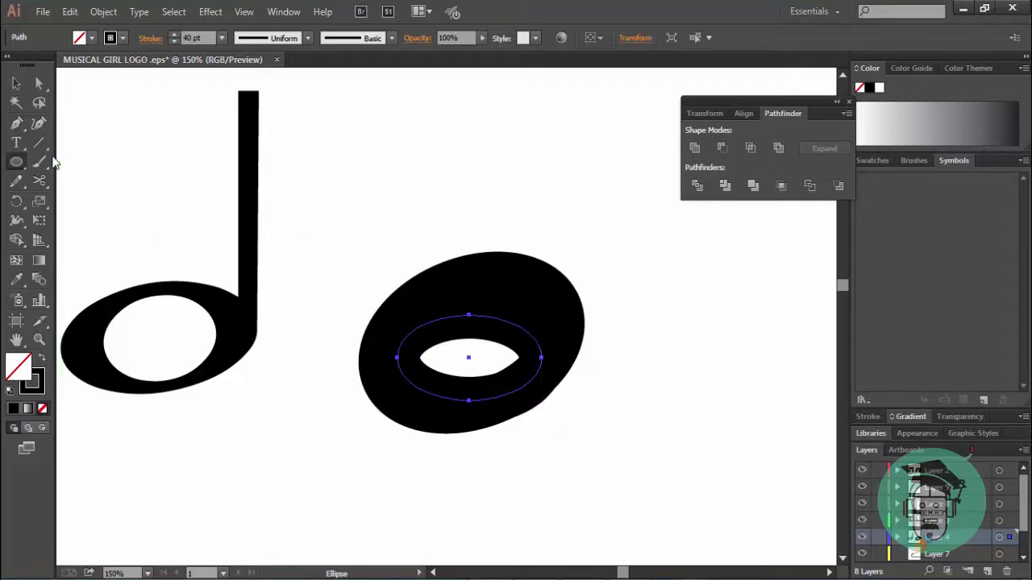
left_click(42, 359)
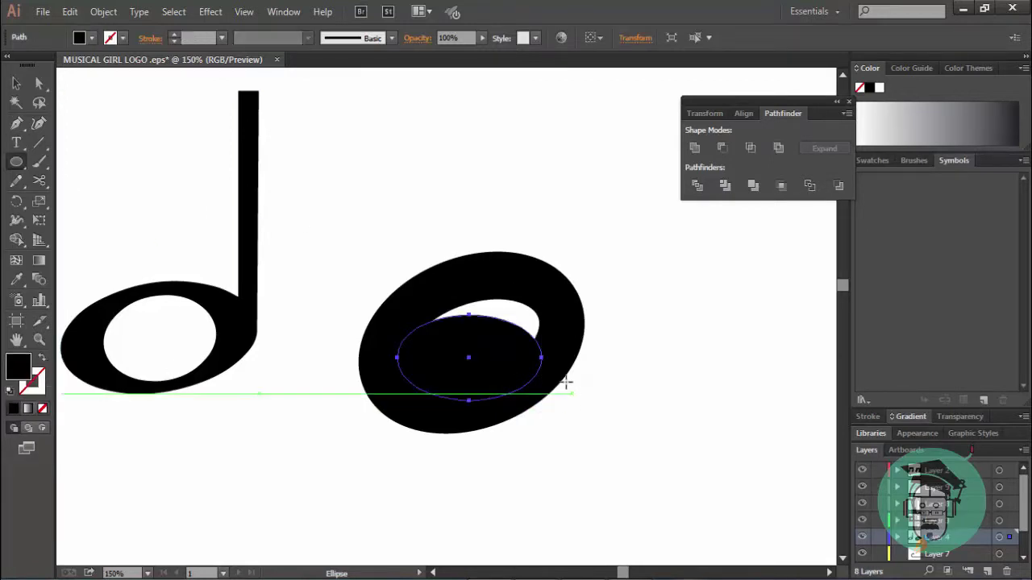
Step: Rotate the inner ellipse about 34 degrees and resize it to match the note head's tilt
left_click(16, 83)
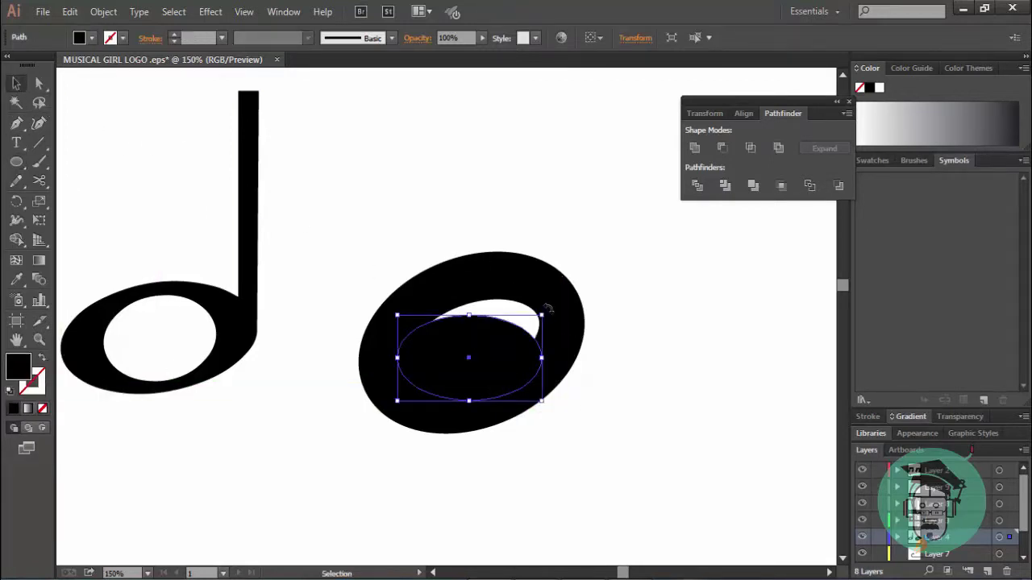
left_click_drag(547, 310, 507, 274)
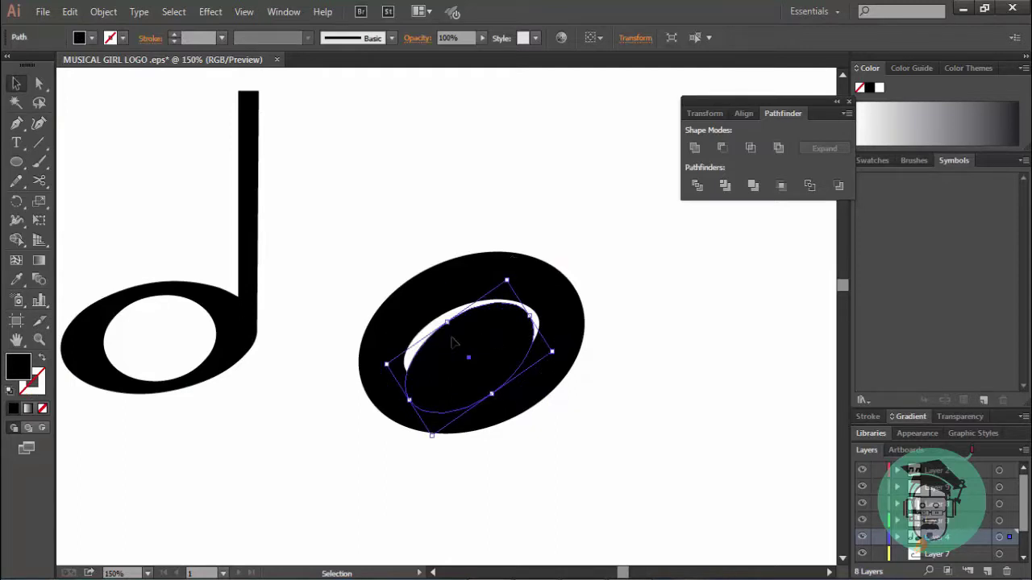
left_click_drag(386, 365, 367, 347)
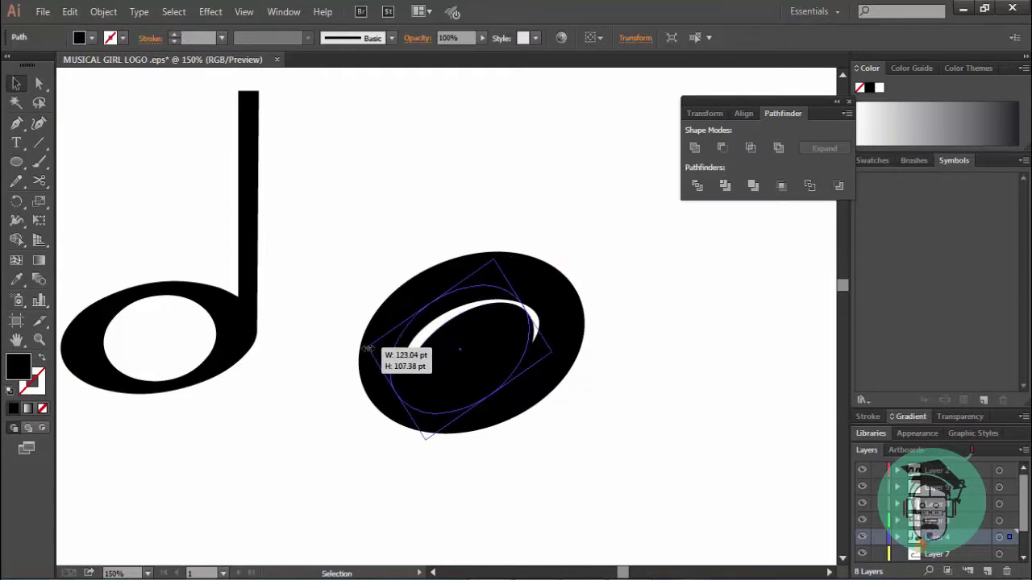
left_click_drag(552, 352, 585, 352)
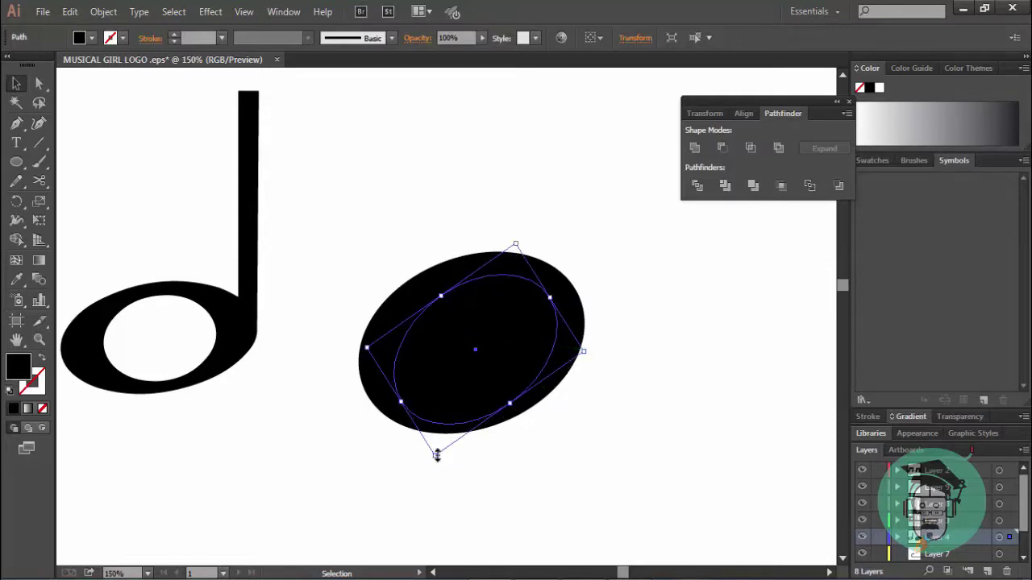
left_click_drag(436, 456, 429, 443)
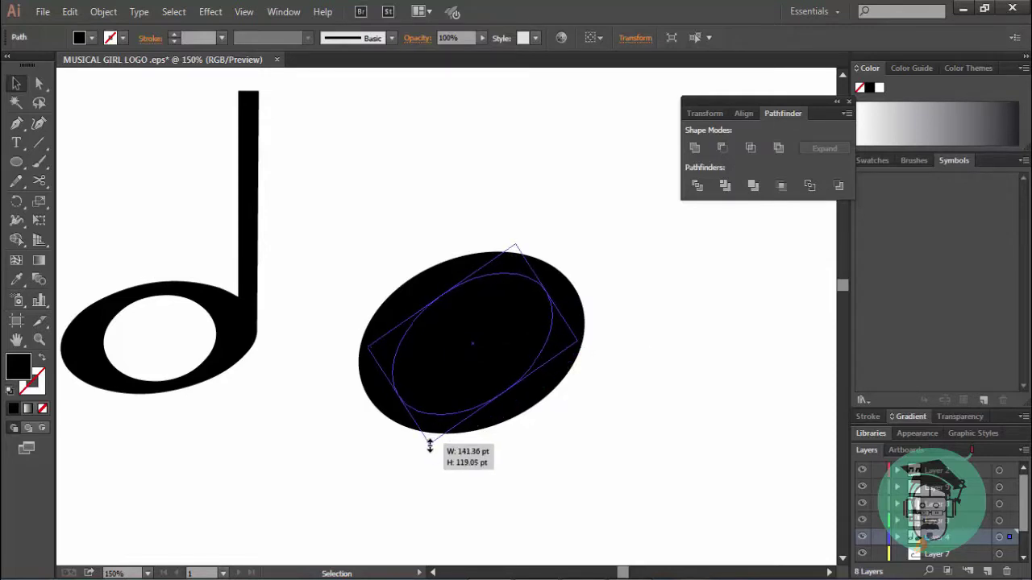
left_click_drag(515, 243, 513, 256)
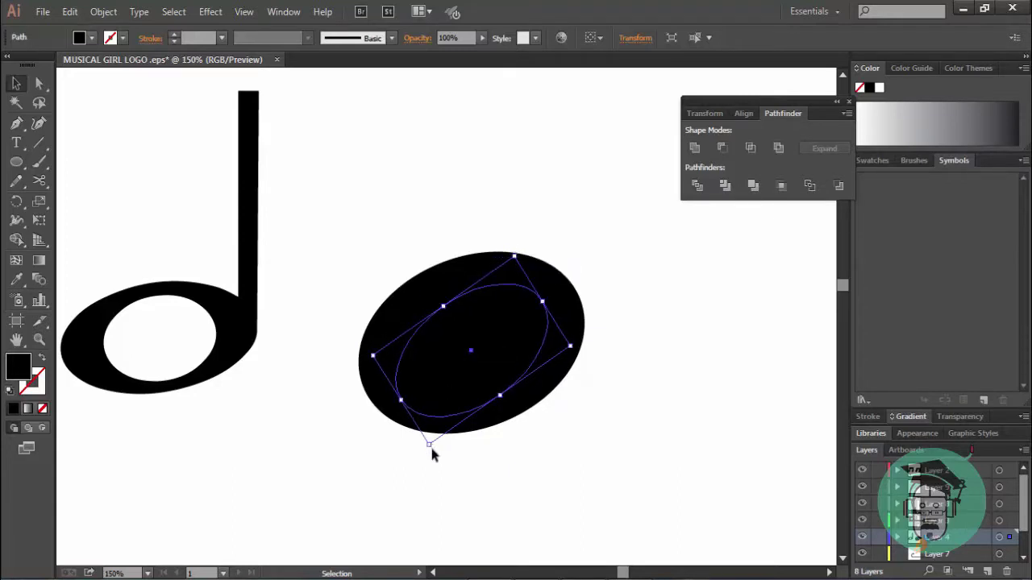
left_click_drag(430, 445, 423, 439)
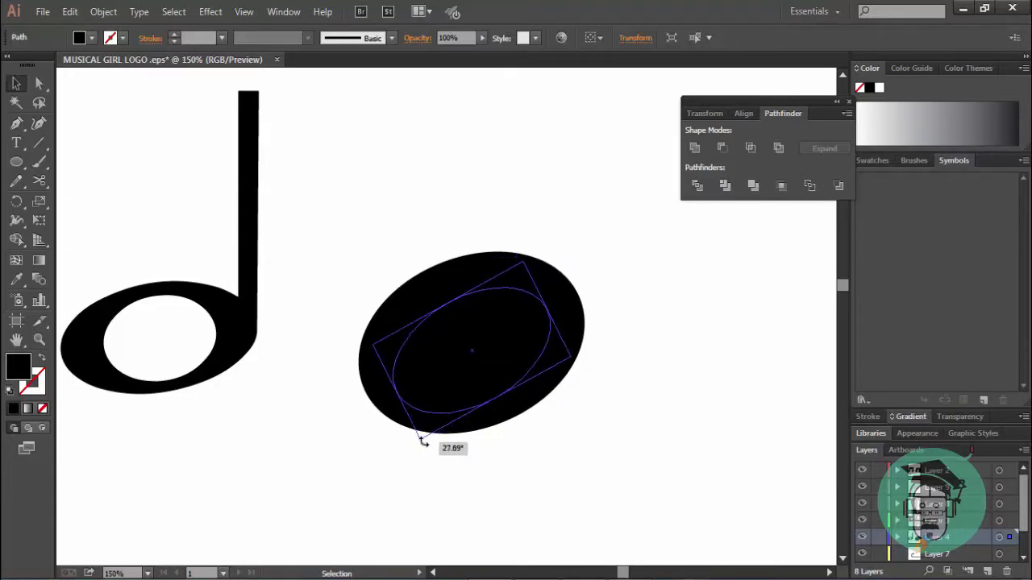
left_click(722, 369)
left_click_drag(536, 342, 553, 334)
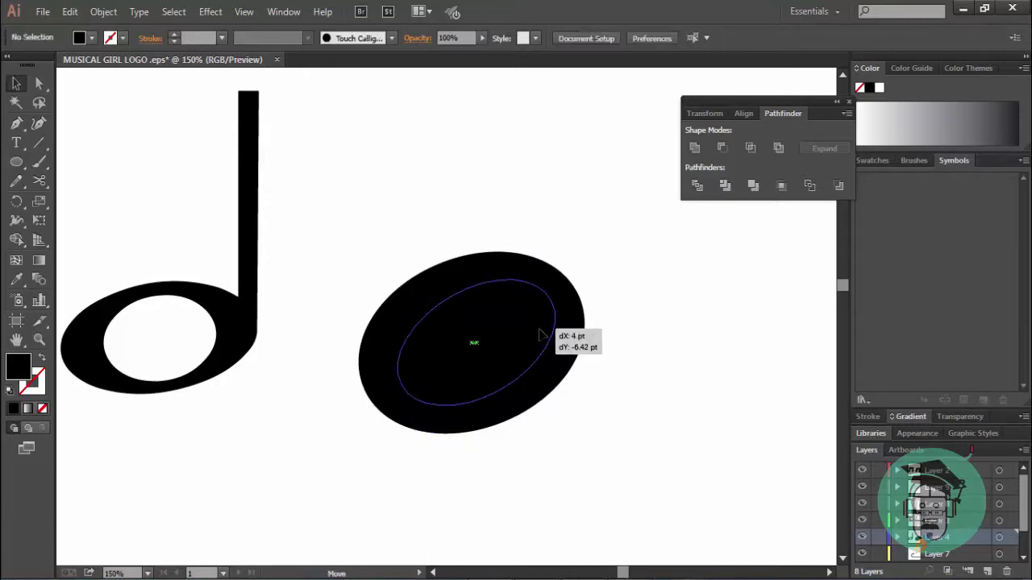
left_click(624, 273)
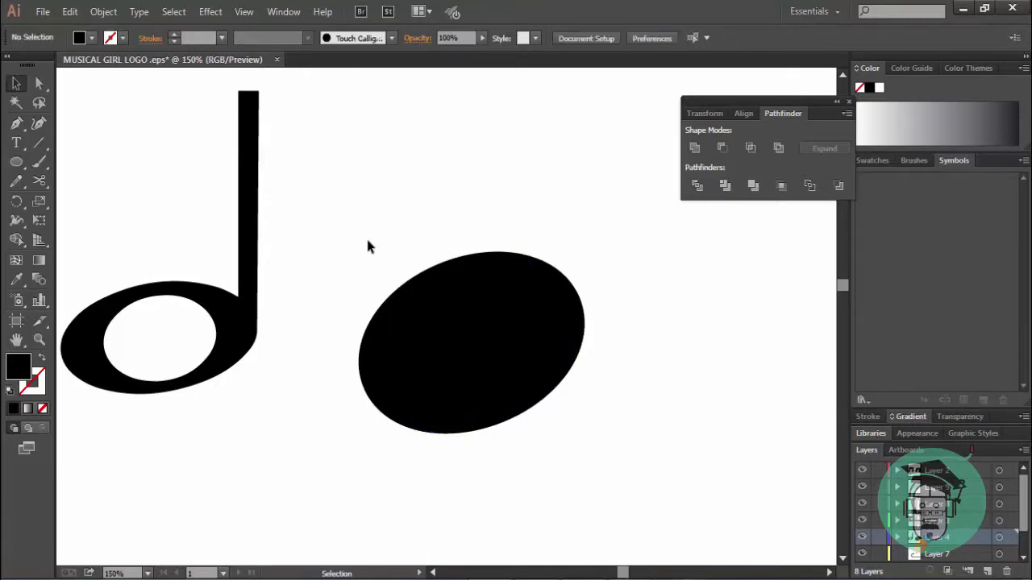
Step: Bring the inner ellipse to the front and select both ellipses
left_click_drag(378, 287, 663, 510)
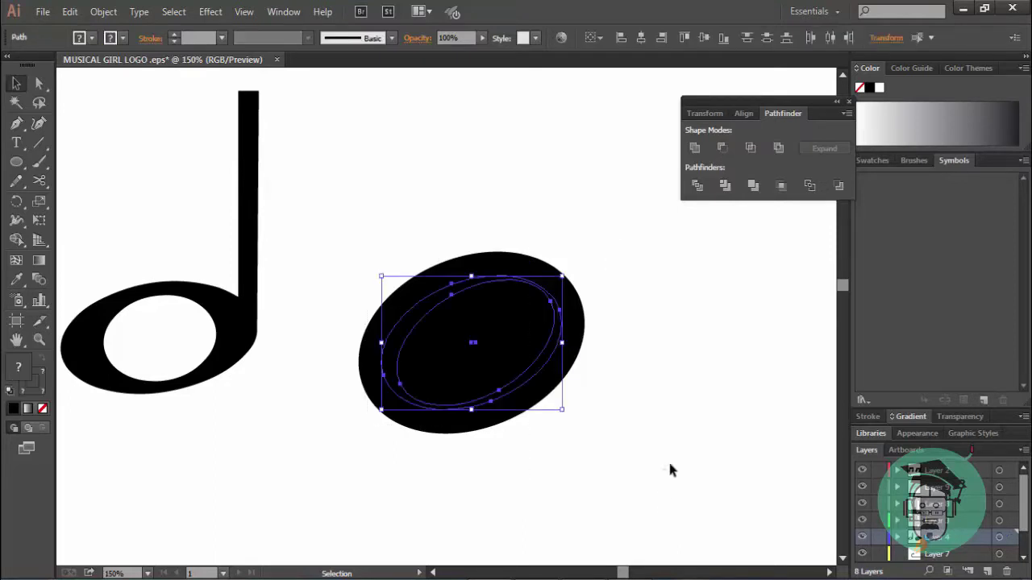
left_click(669, 470)
left_click(514, 329)
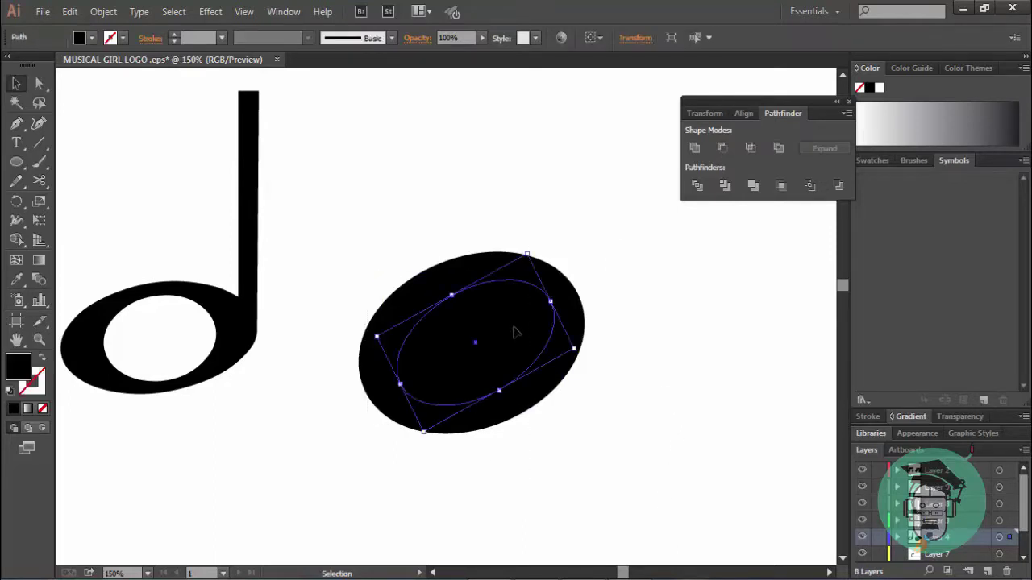
right_click(516, 332)
mouse_move(556, 298)
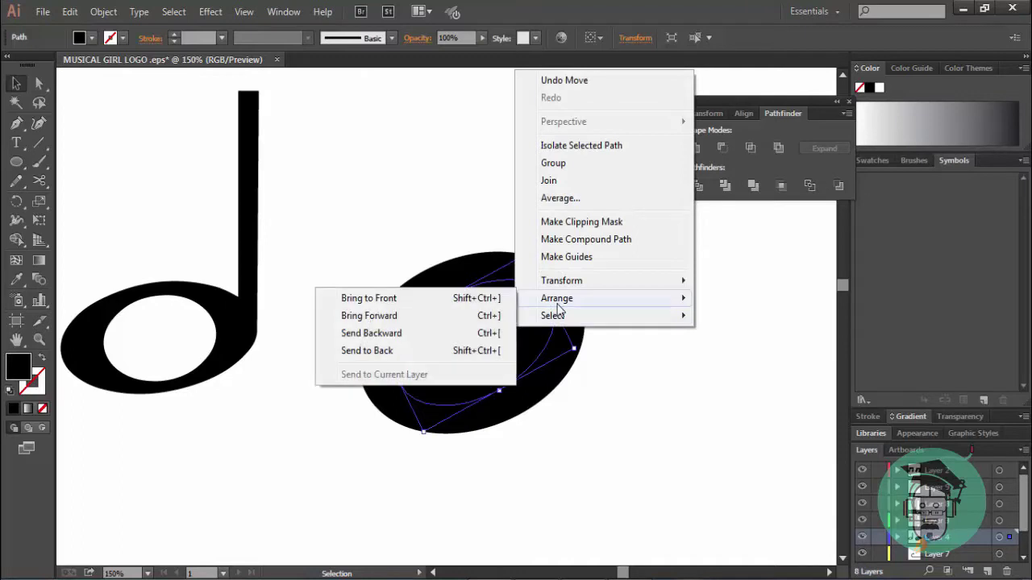
left_click(374, 299)
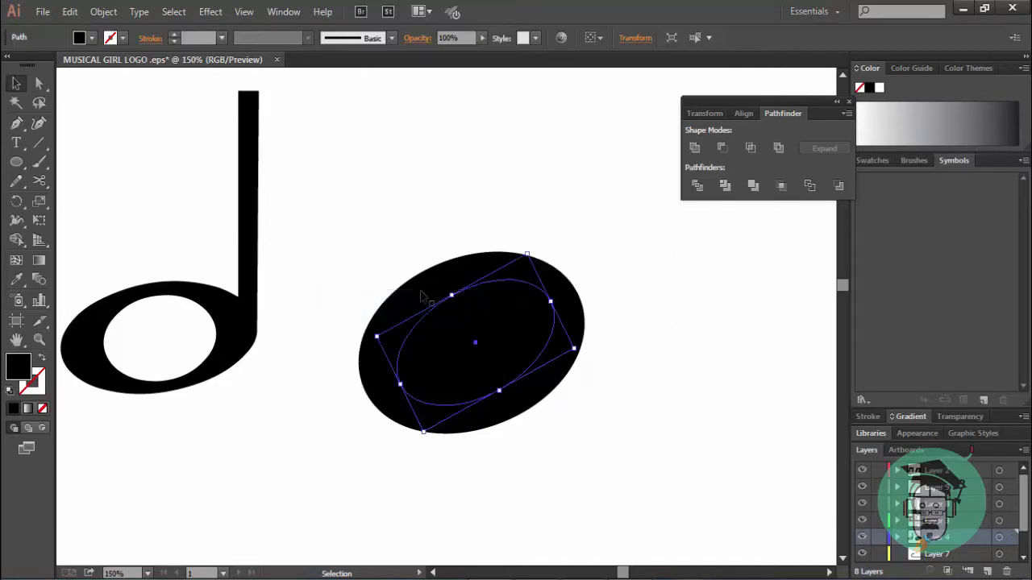
left_click(341, 231)
left_click_drag(342, 231, 636, 439)
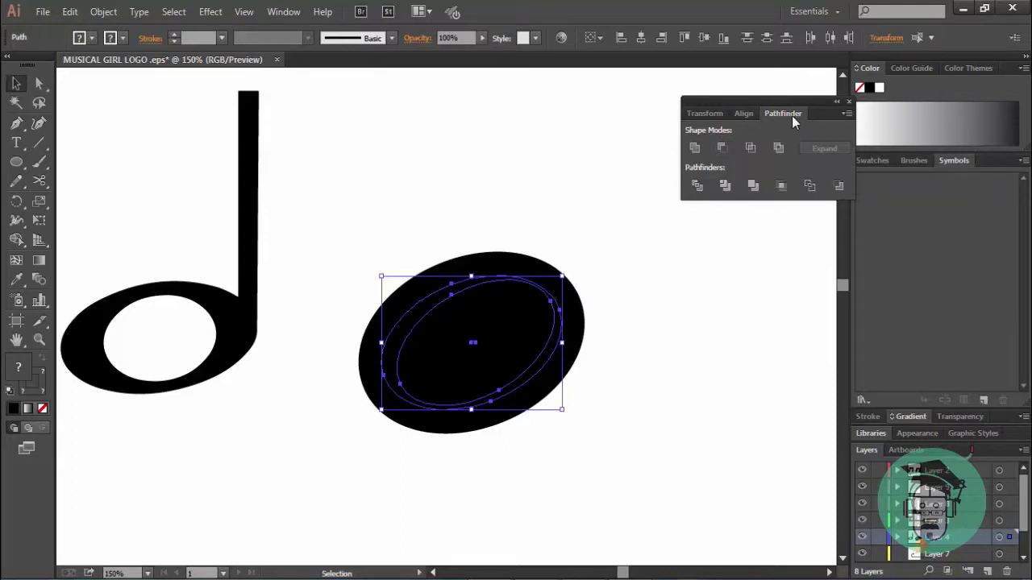
Step: Subtract the inner ellipse with Minus Front, leaving a hollow tilted ring
left_click(722, 147)
left_click(519, 326)
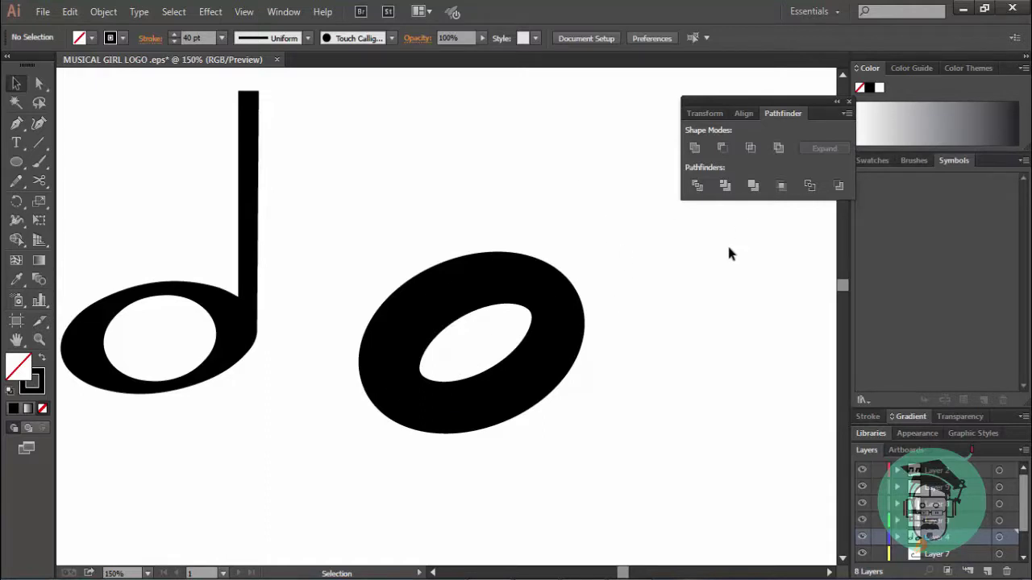
scroll(725, 255, "up", 1)
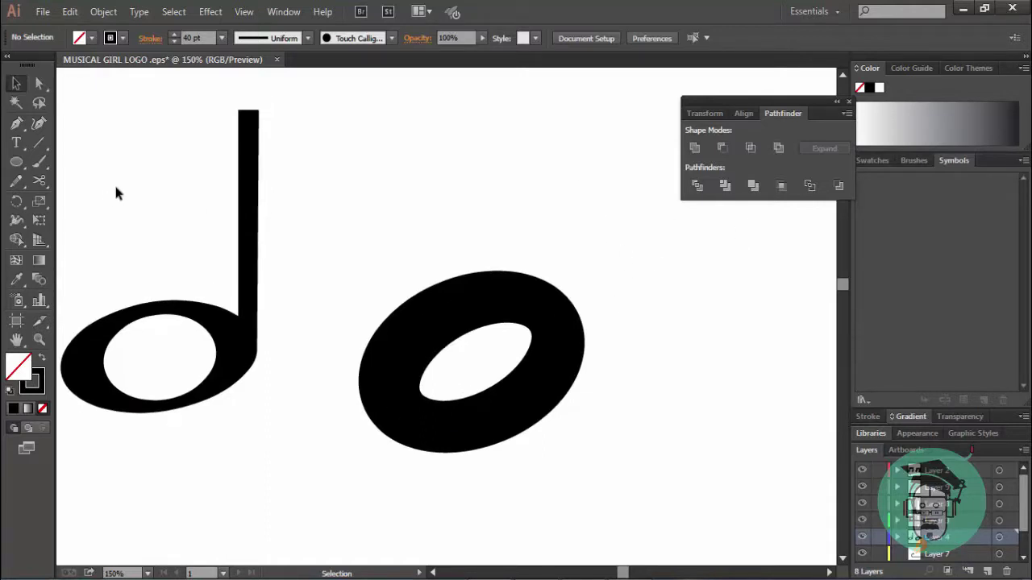
left_click_drag(16, 161, 90, 168)
Step: Draw a tall solid black rectangle with a 2 pt stroke as the second note's stem
left_click(90, 167)
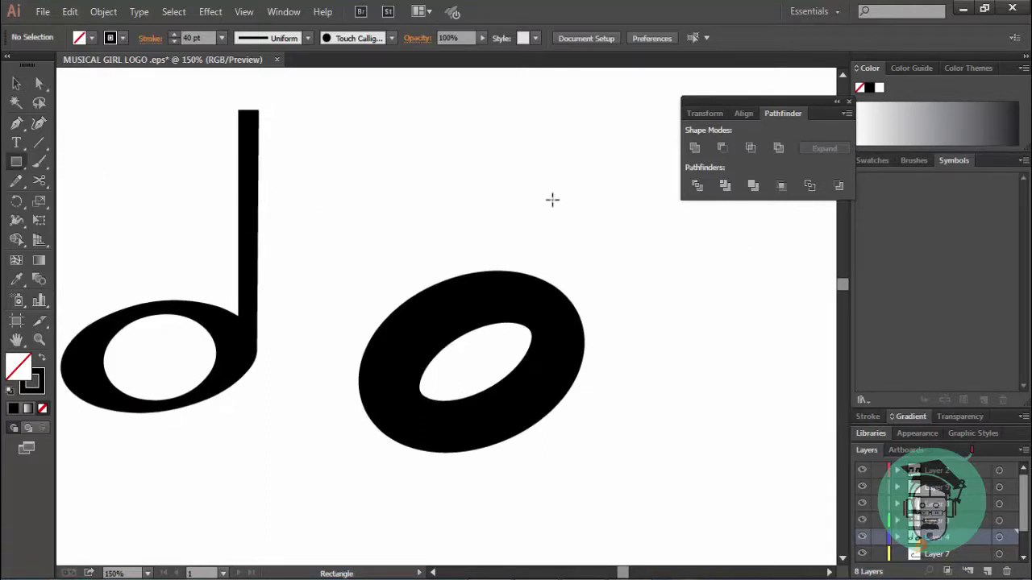
left_click_drag(535, 95, 573, 345)
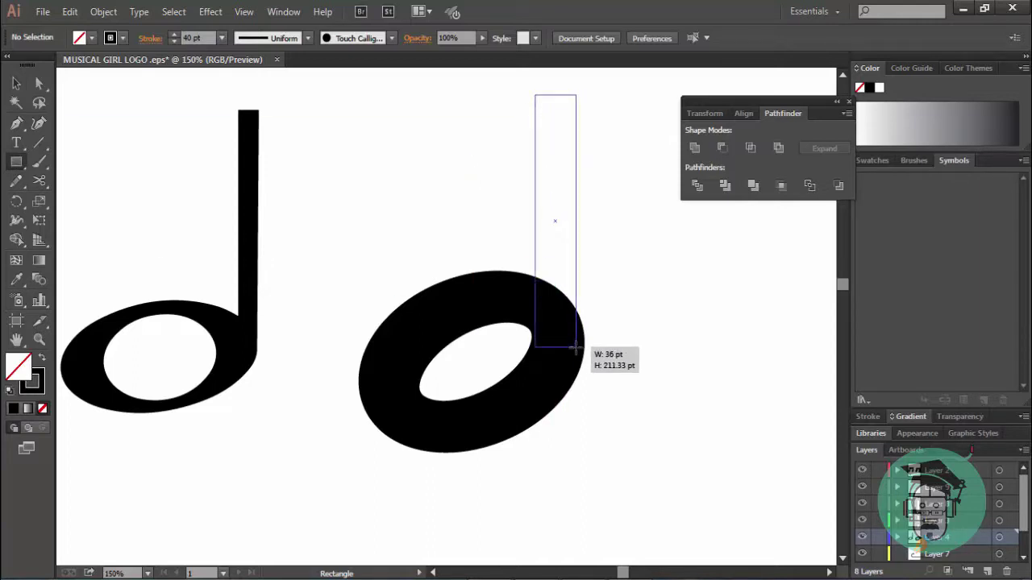
left_click_drag(573, 344, 576, 348)
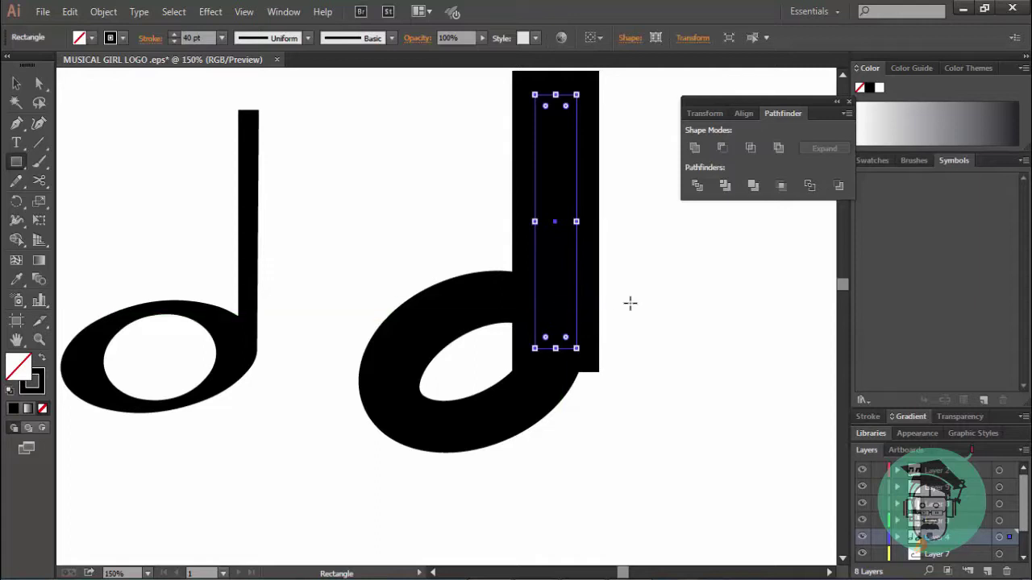
left_click(222, 38)
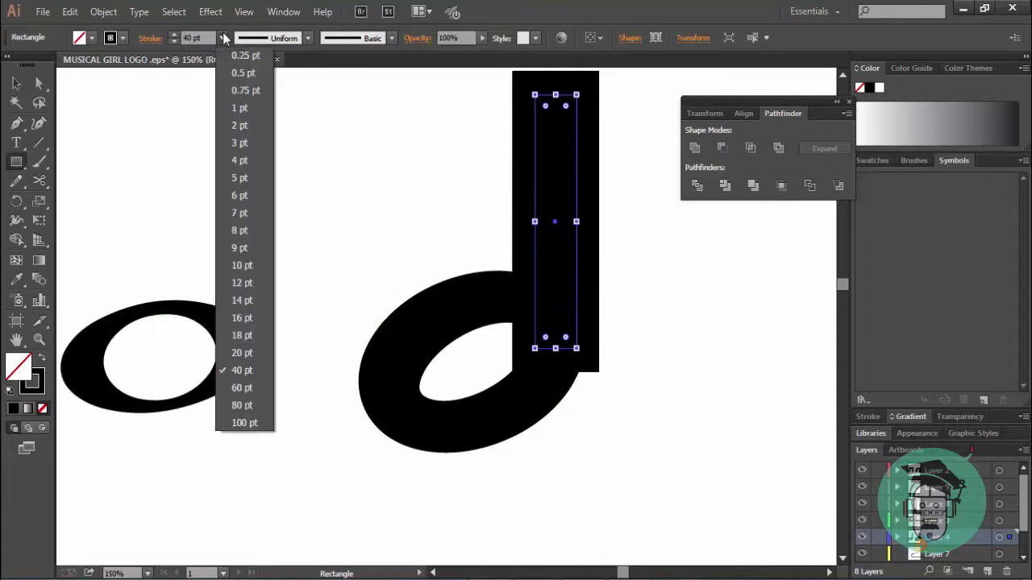
left_click(242, 128)
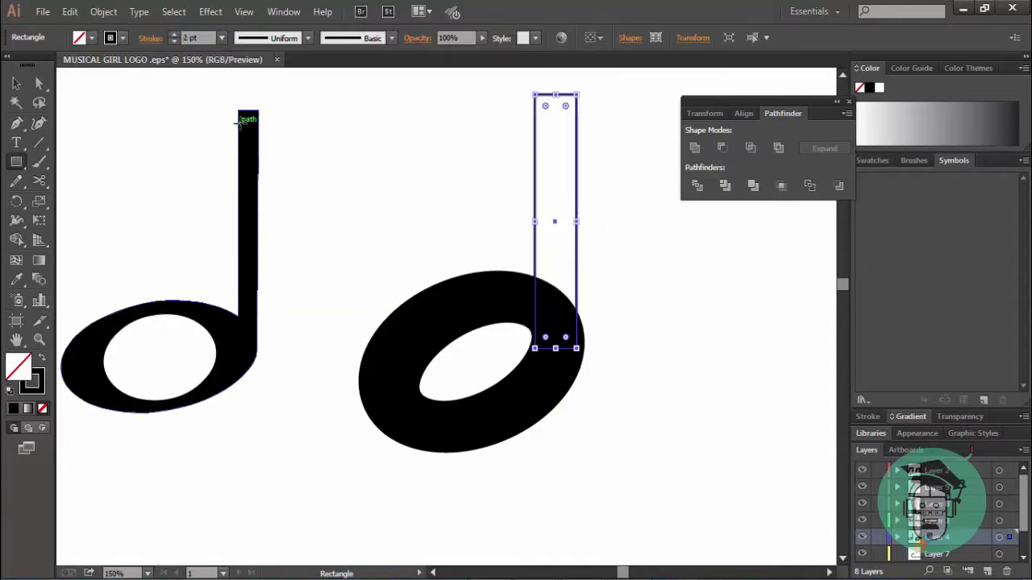
left_click(42, 359)
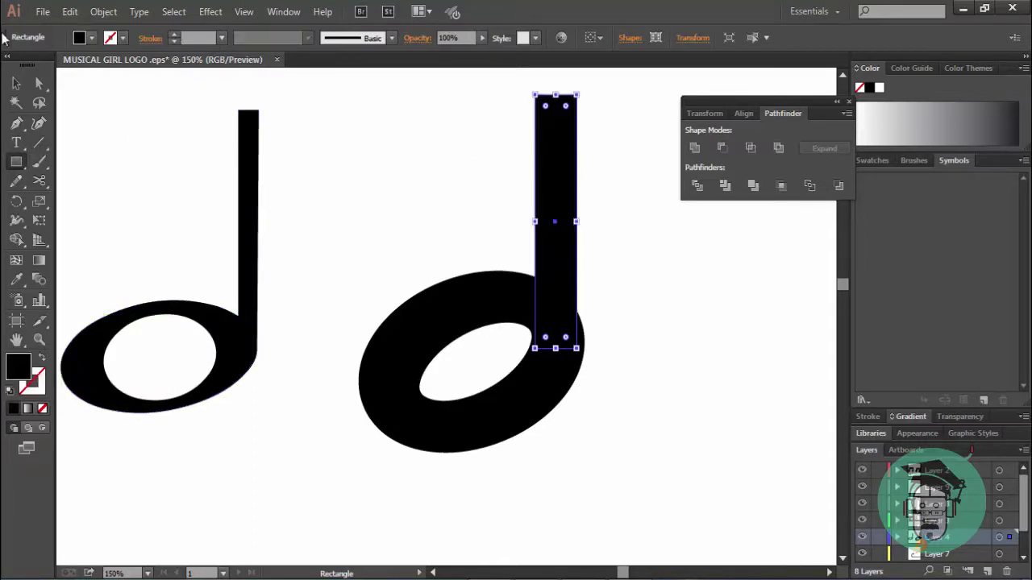
Step: Move the stem down against the hollow head's right edge
left_click(16, 83)
left_click_drag(545, 197, 551, 193)
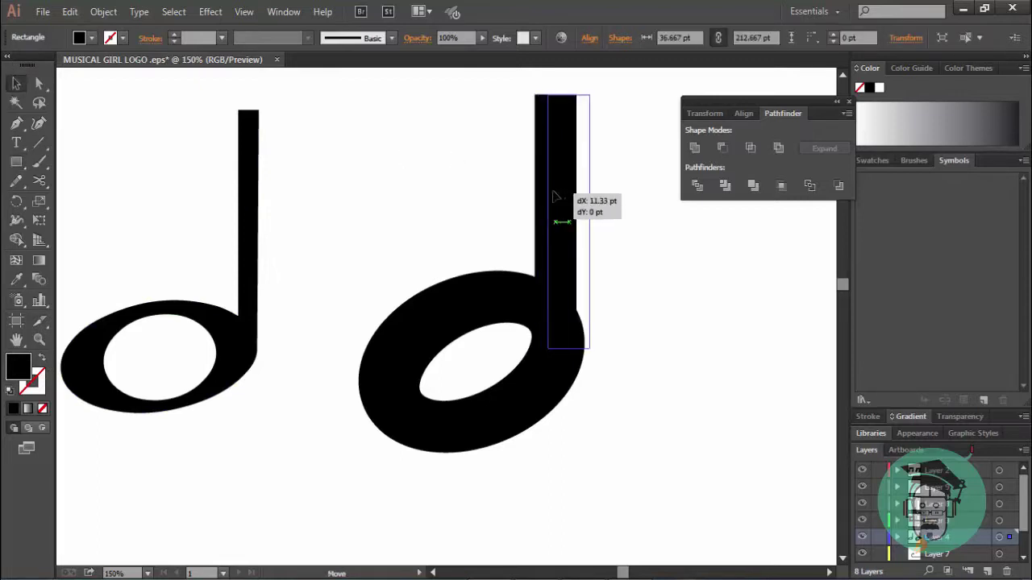
left_click(632, 206)
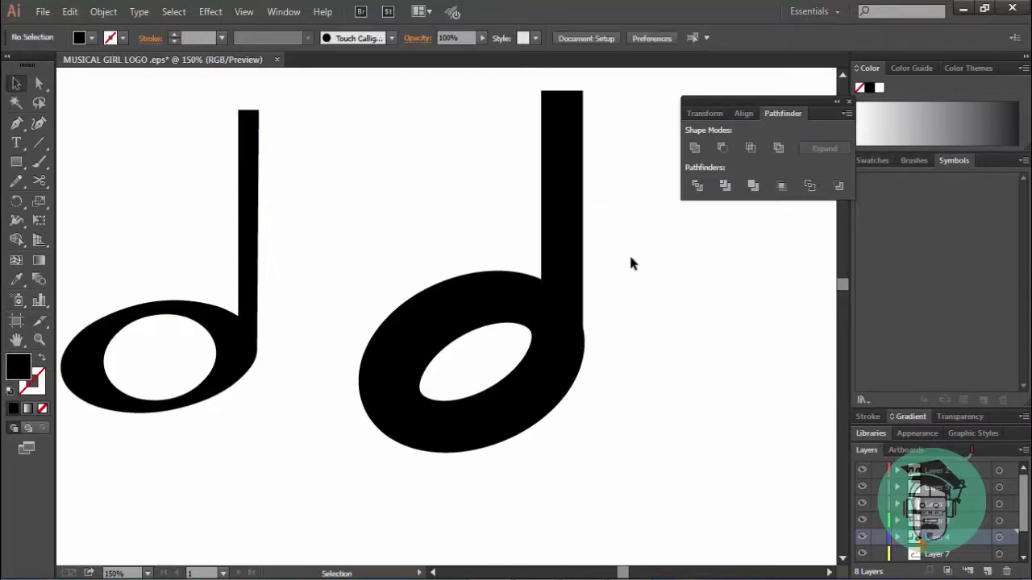
left_click_drag(576, 256, 574, 263)
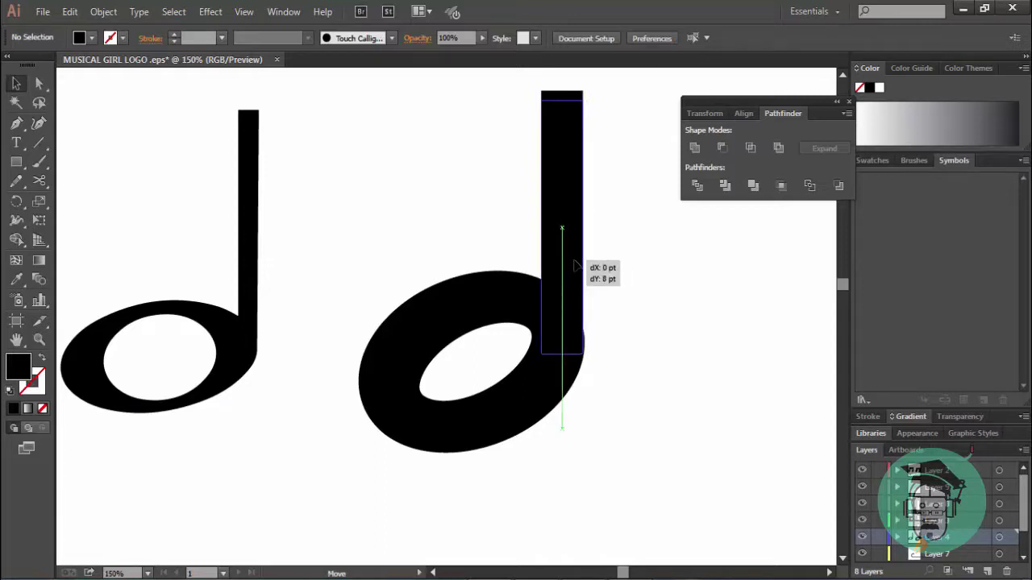
left_click_drag(574, 263, 574, 260)
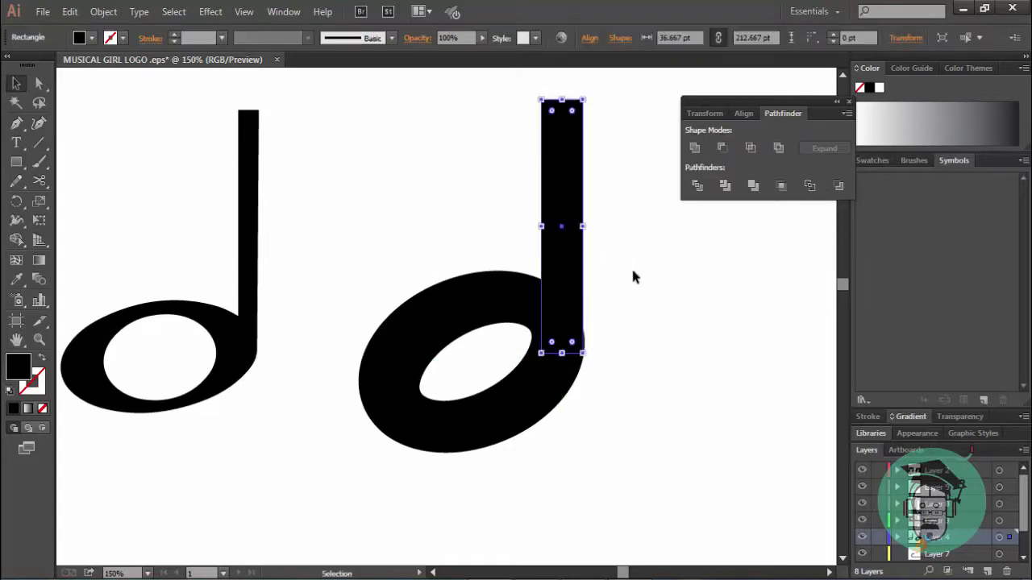
Step: Fine-tune the stem's alignment with arrow-key nudges, then switch to Outline view
key("Right")
key("Right")
left_click(438, 269)
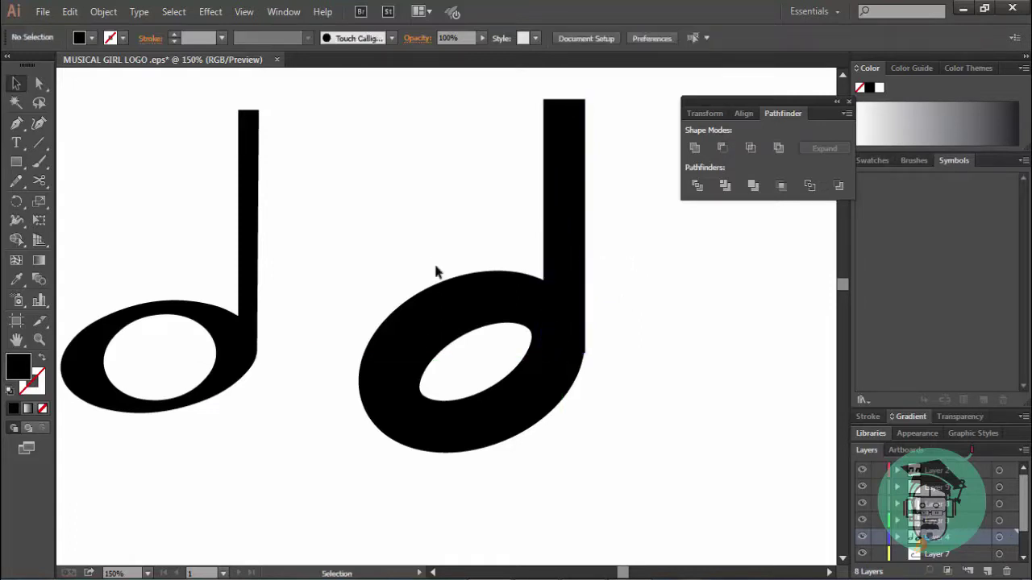
left_click(587, 320)
key("Left")
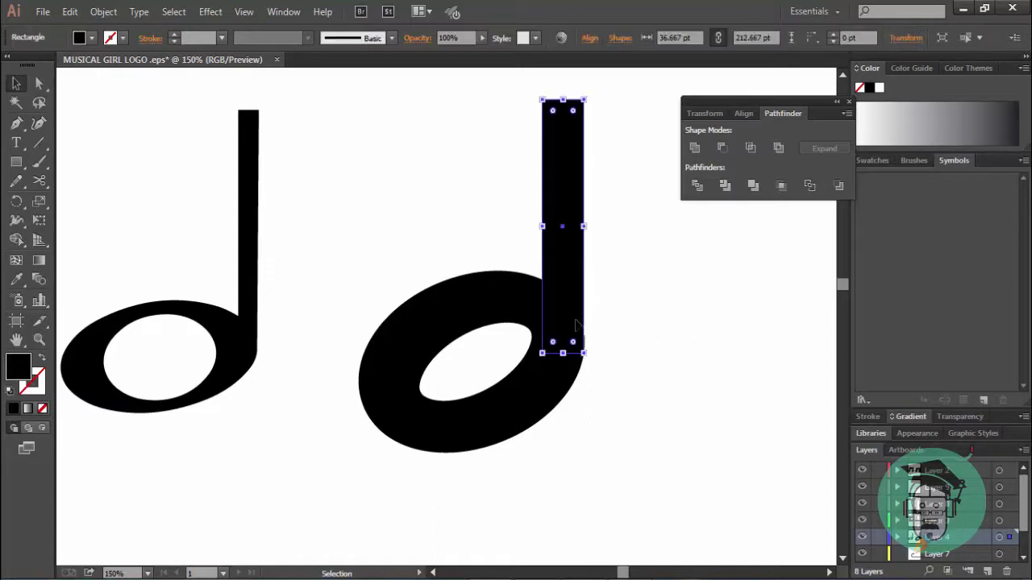
left_click(624, 340)
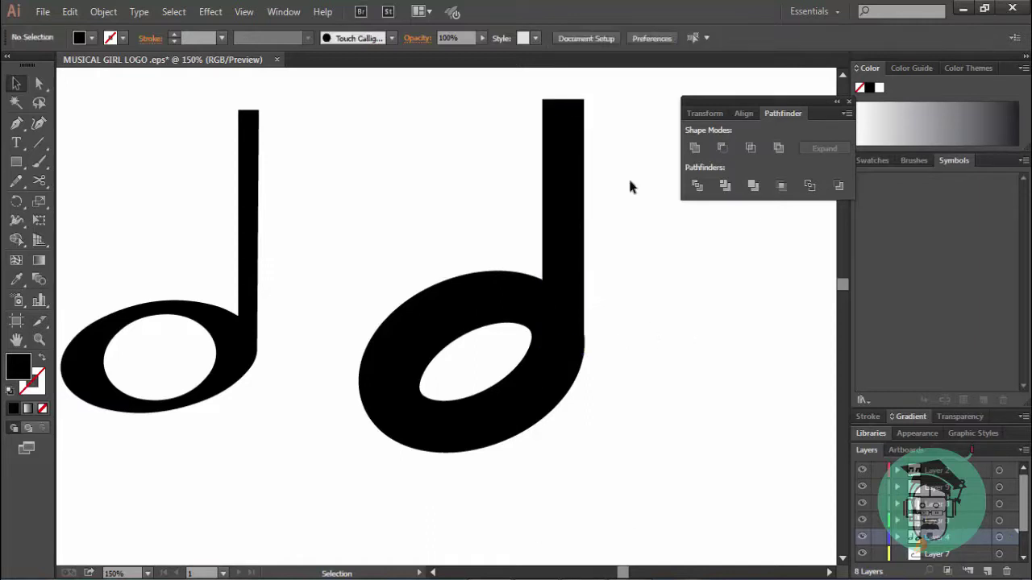
left_click(582, 222)
key("Right")
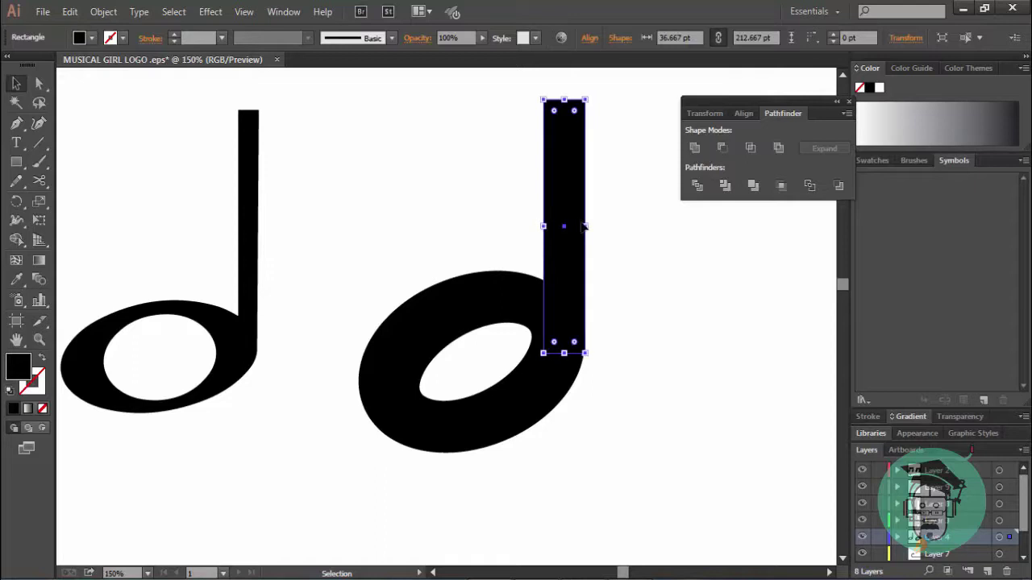
left_click(603, 304)
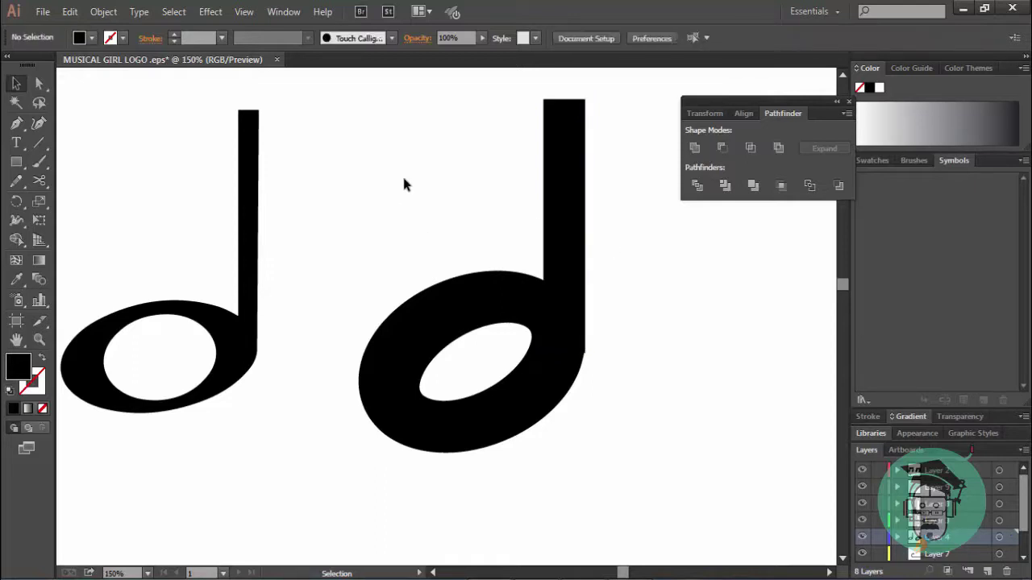
left_click(576, 278)
key("Left")
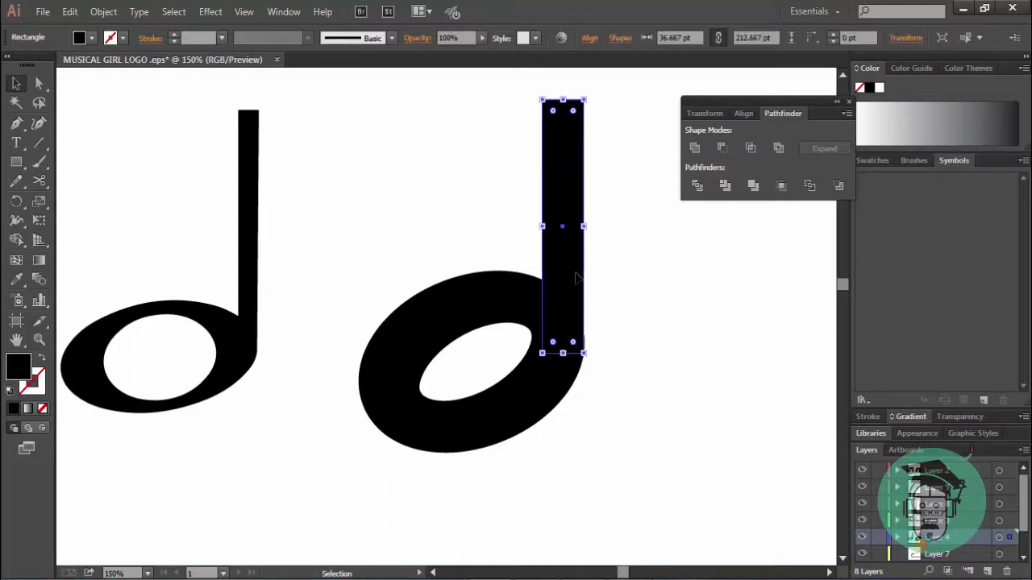
key("Right")
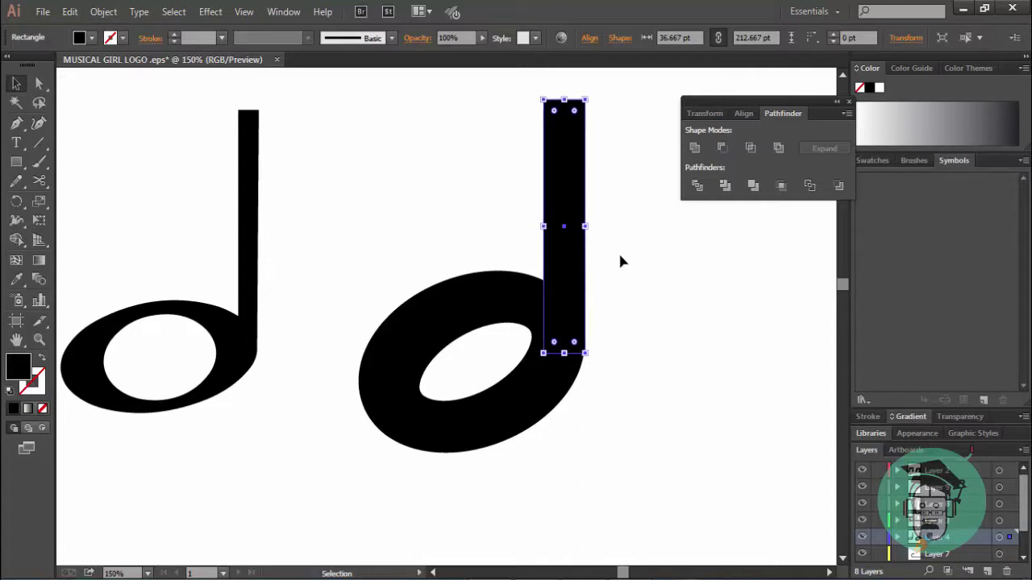
key("a")
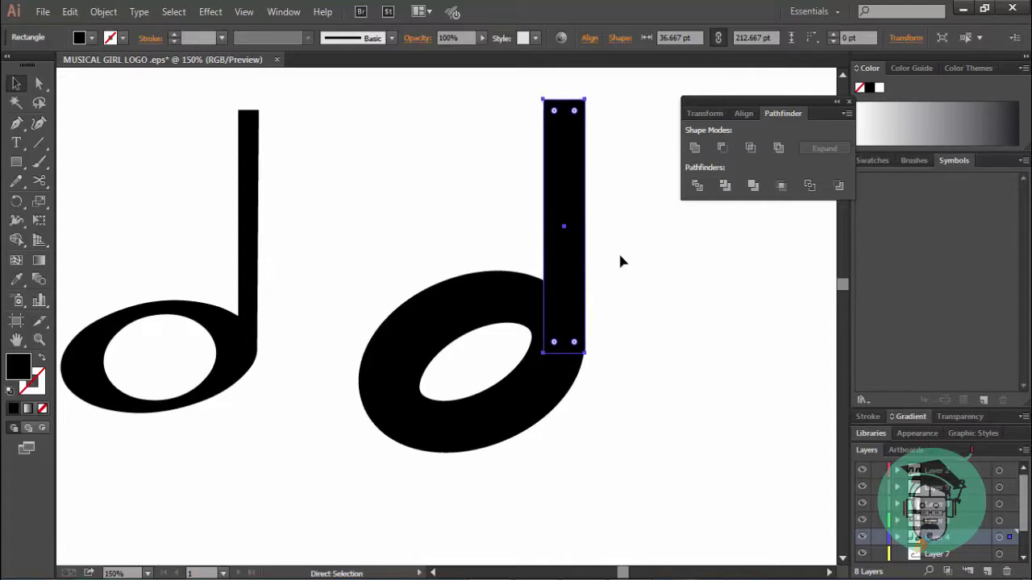
key("v")
key("ctrl+y")
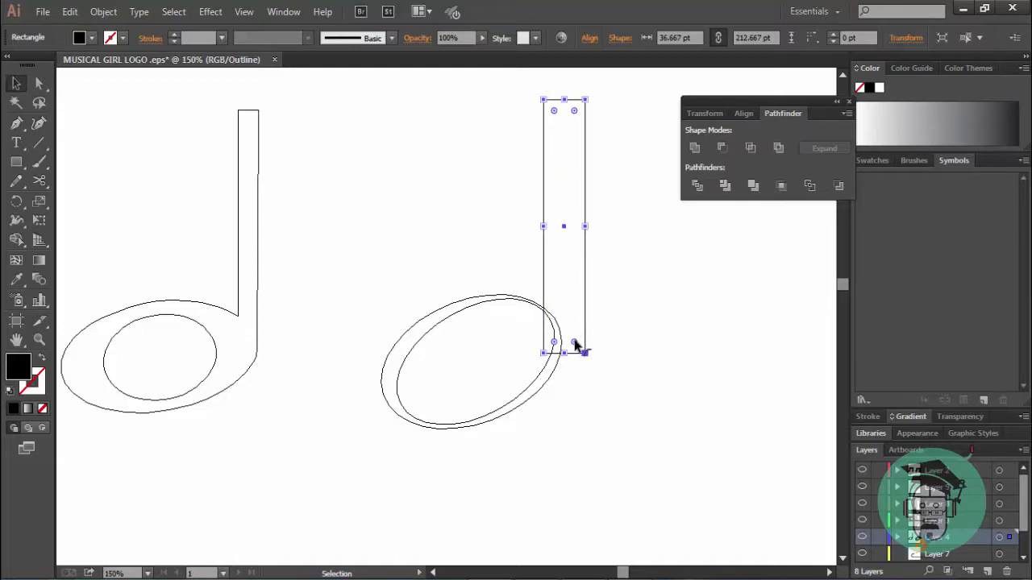
Step: Round the stem rectangle's corners and return to Preview view
left_click_drag(575, 345, 570, 341)
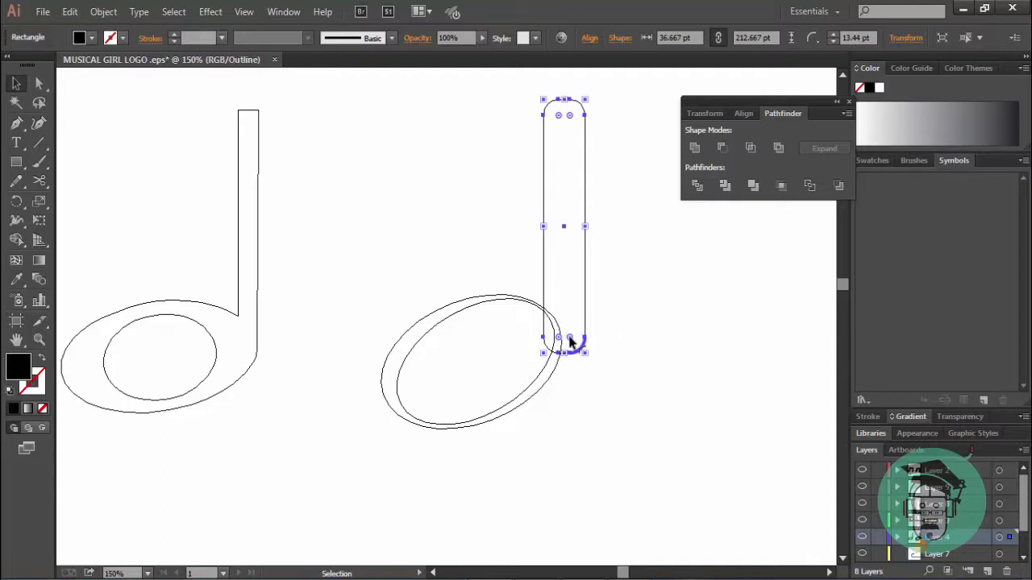
left_click_drag(570, 341, 575, 347)
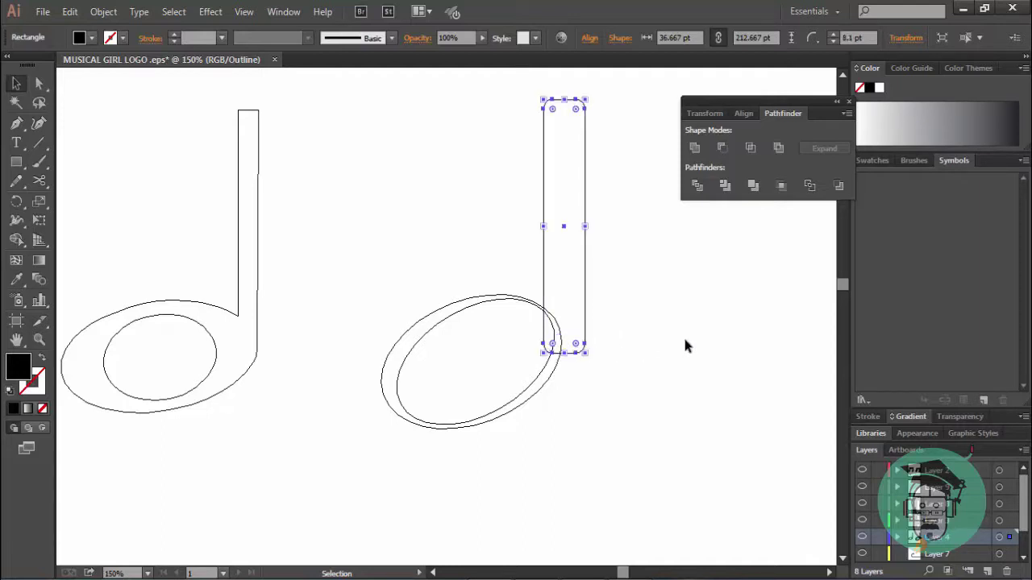
key("a")
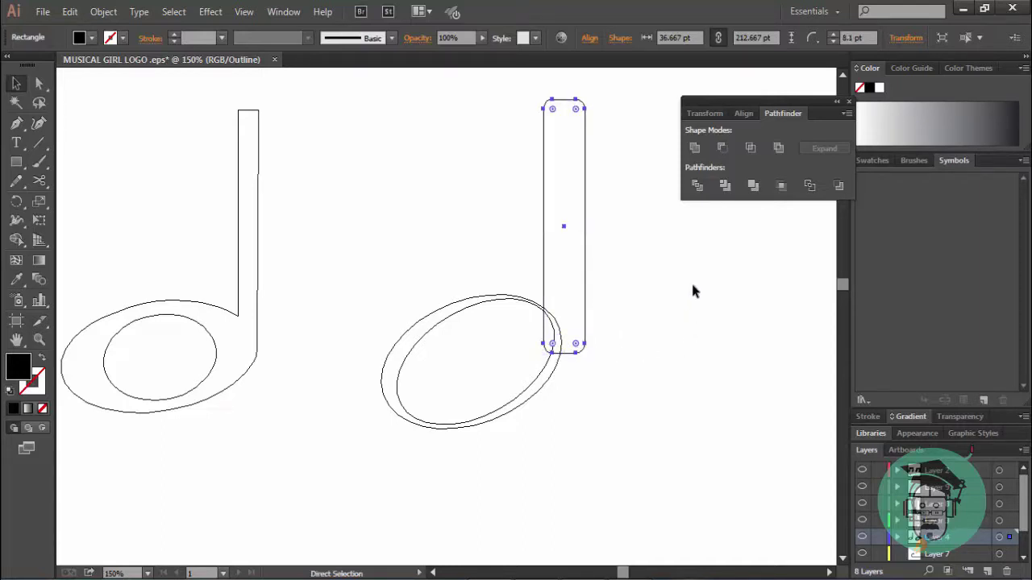
key("ctrl+y")
key("v")
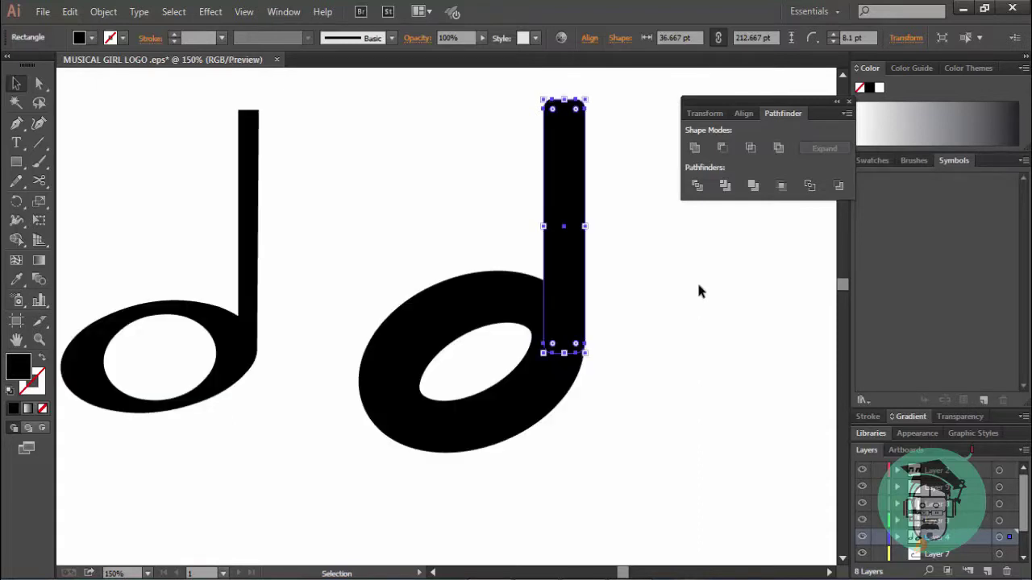
Step: Nudge the rounded stem left and right until it lines up with the note head
left_click(698, 290)
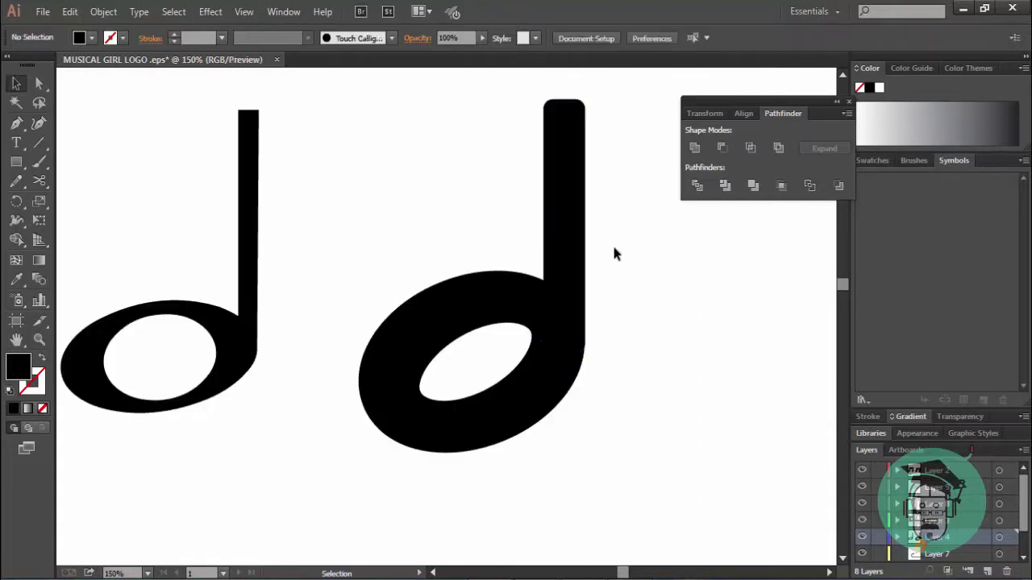
left_click(571, 240)
key("Left")
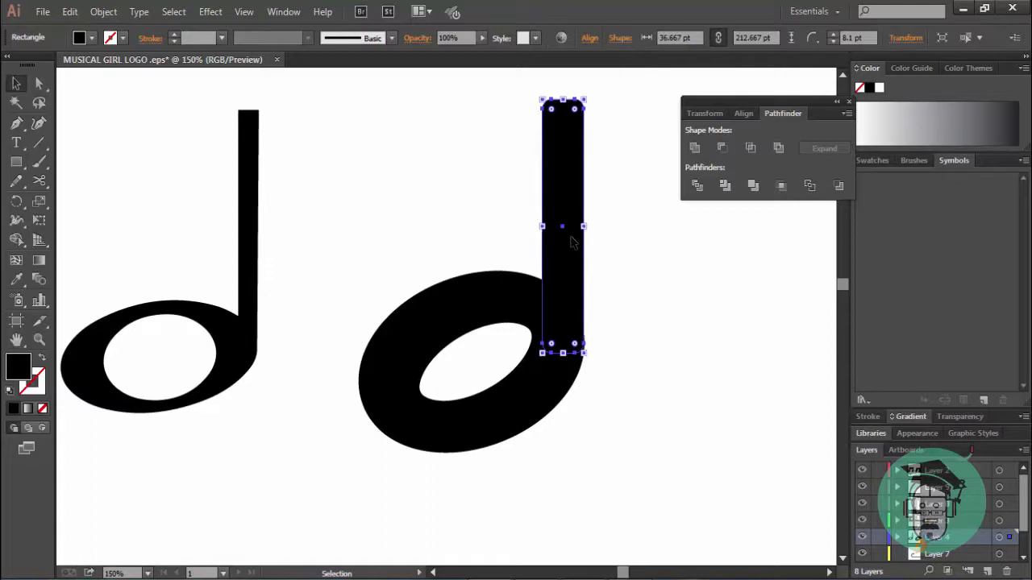
key("Right")
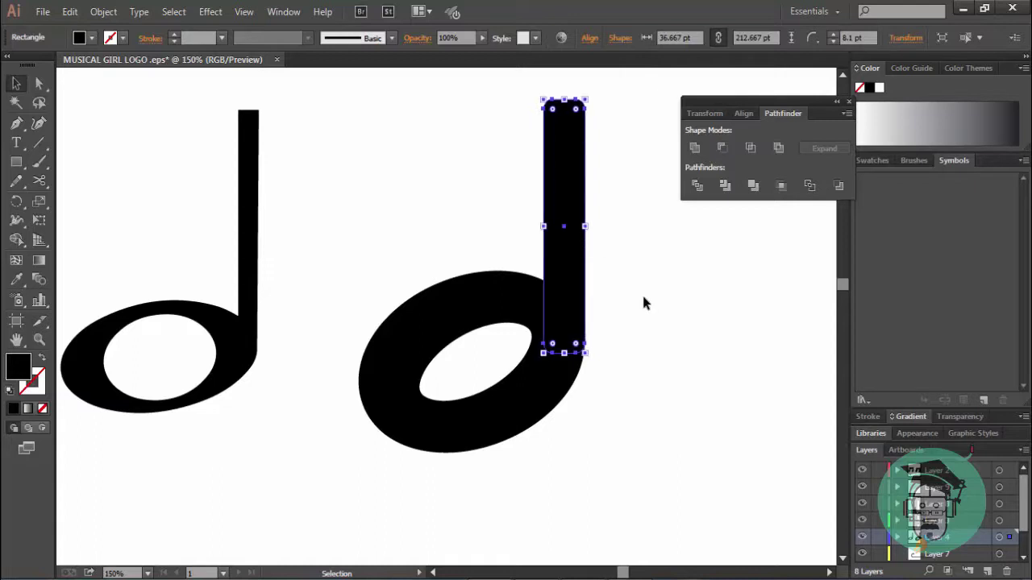
left_click(665, 344)
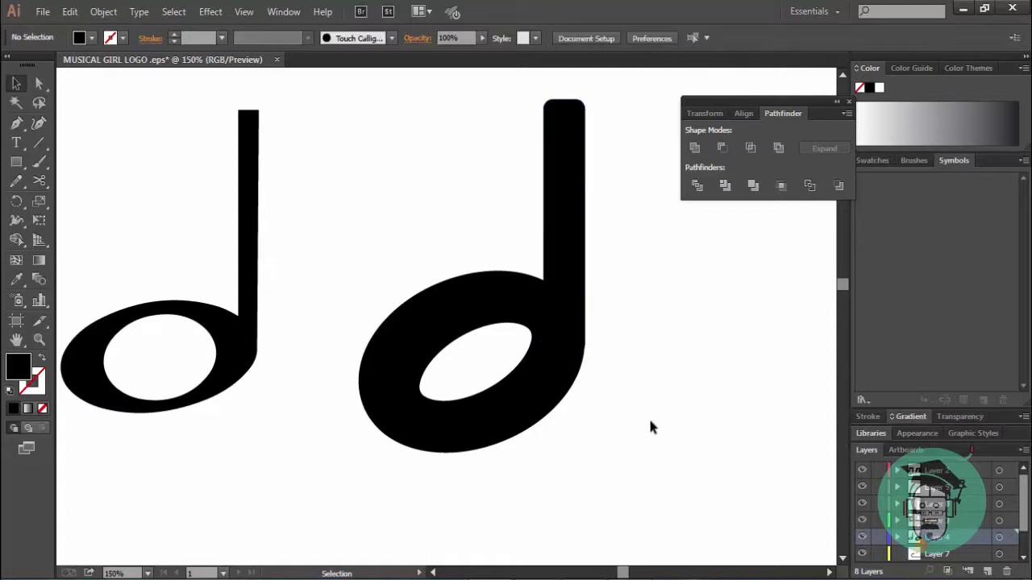
Step: Zoom out to the whole artboard and resize the small note, repositioning its stem
scroll(433, 434, "up", 2)
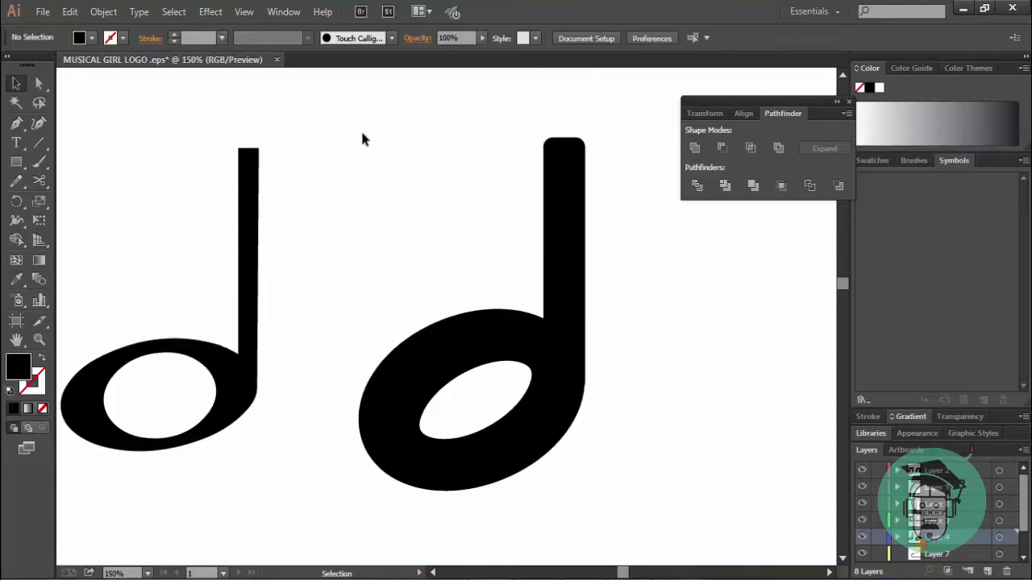
scroll(359, 201, "down", 1)
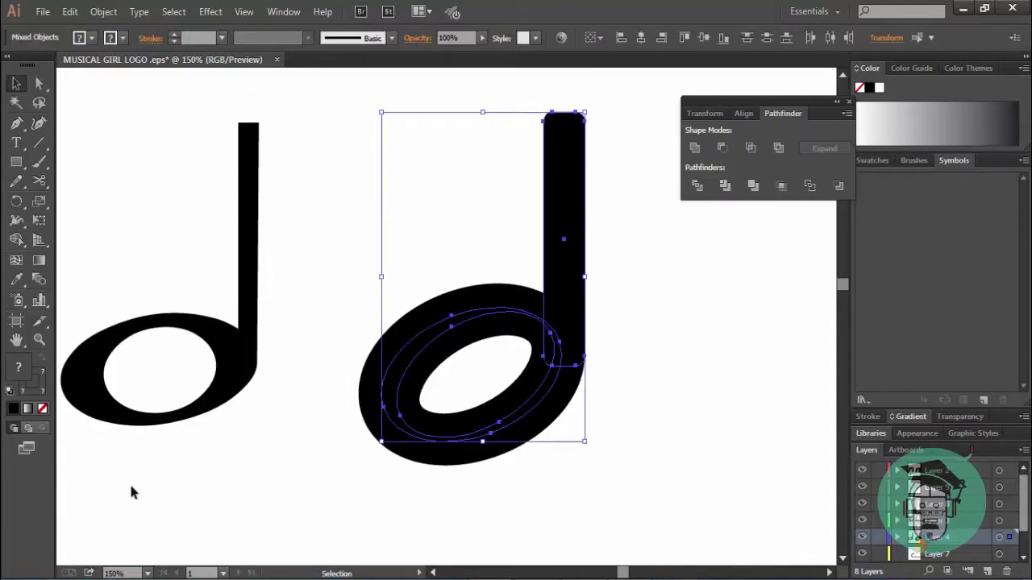
key("a")
key("ctrl+0")
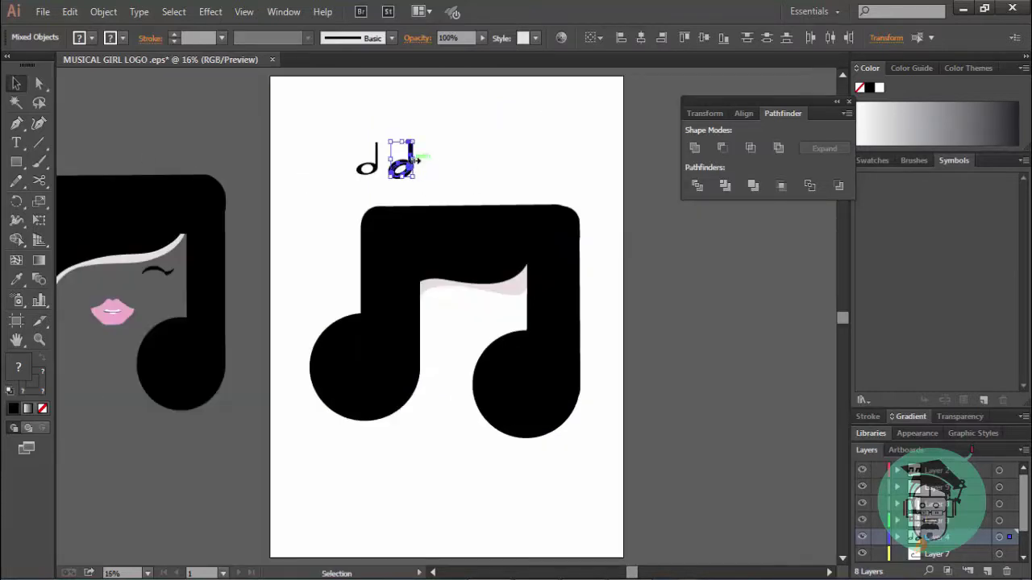
mouse_move(413, 159)
left_mouse_down()
mouse_move(474, 337)
mouse_move(412, 291)
left_mouse_up()
left_click(459, 122)
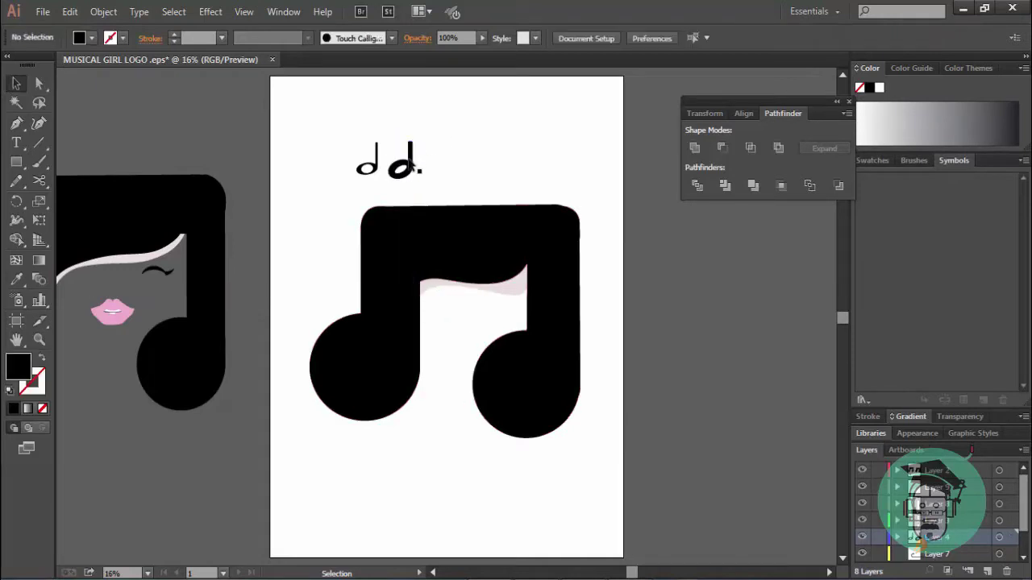
left_click_drag(410, 151, 411, 155)
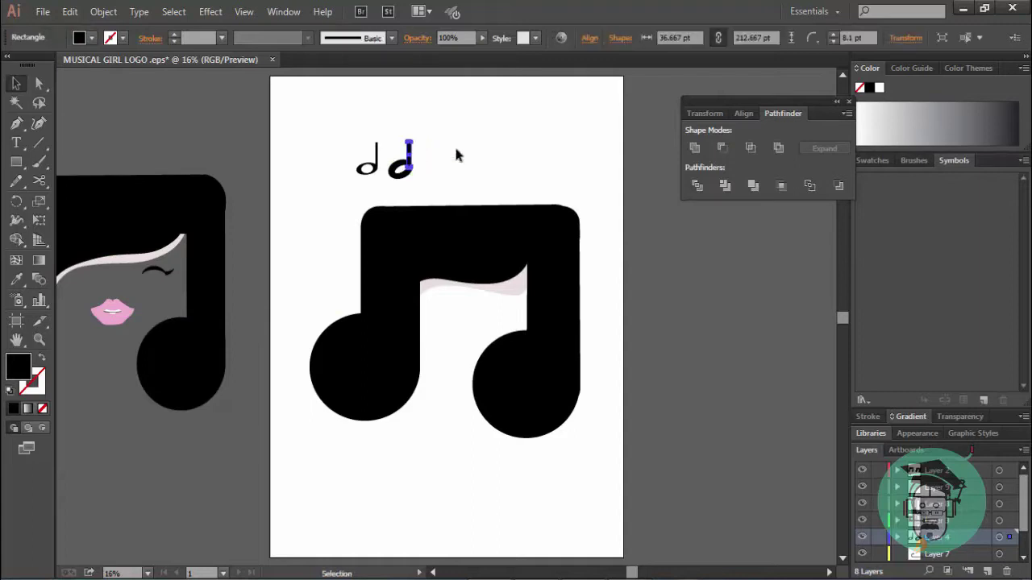
left_click(457, 145)
Step: Select the whole small note and move it into the logo's face as the nose
left_click_drag(436, 188, 449, 198)
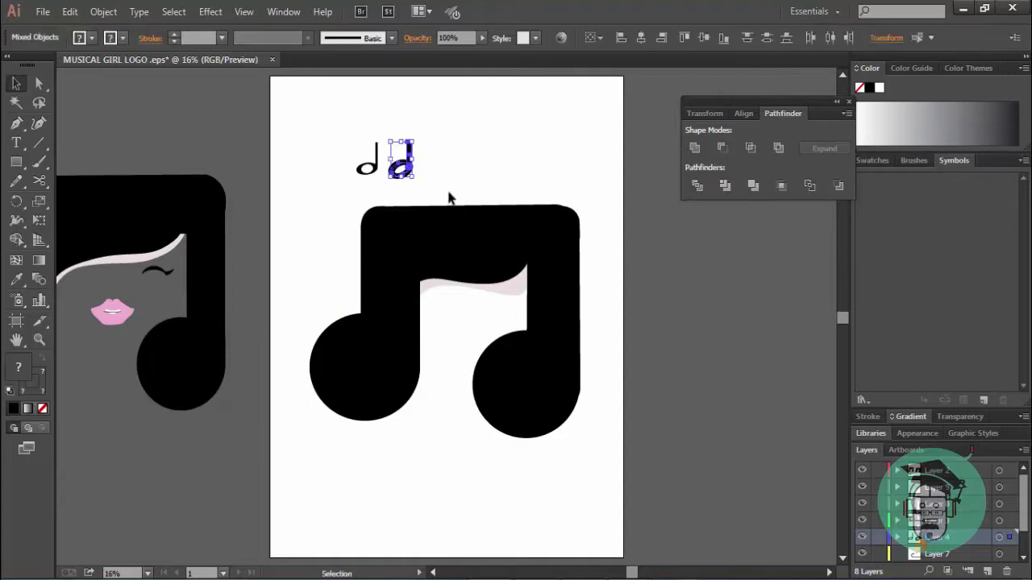
left_click(464, 167)
key("ctrl+z")
left_click(466, 165)
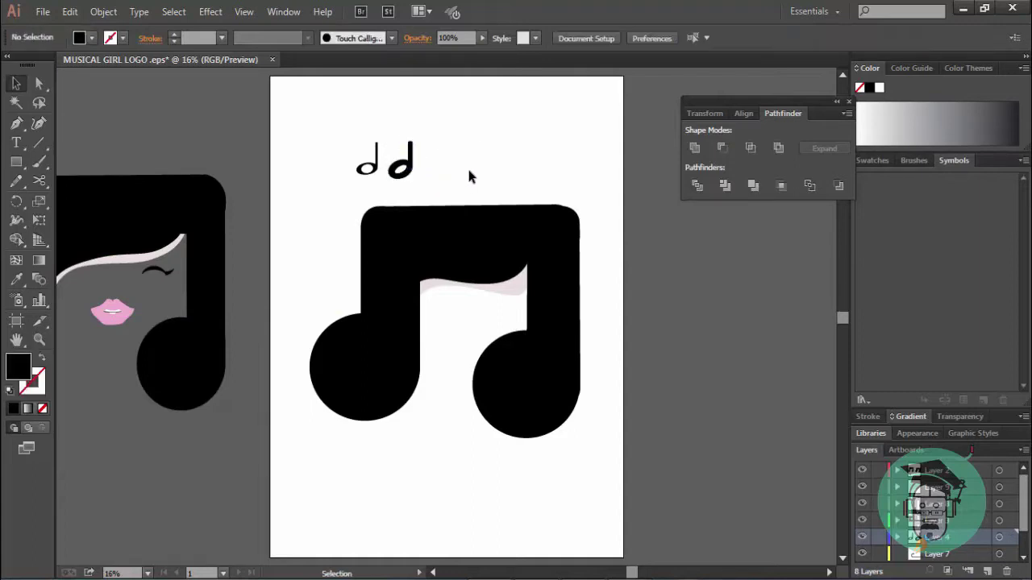
key("ctrl+z")
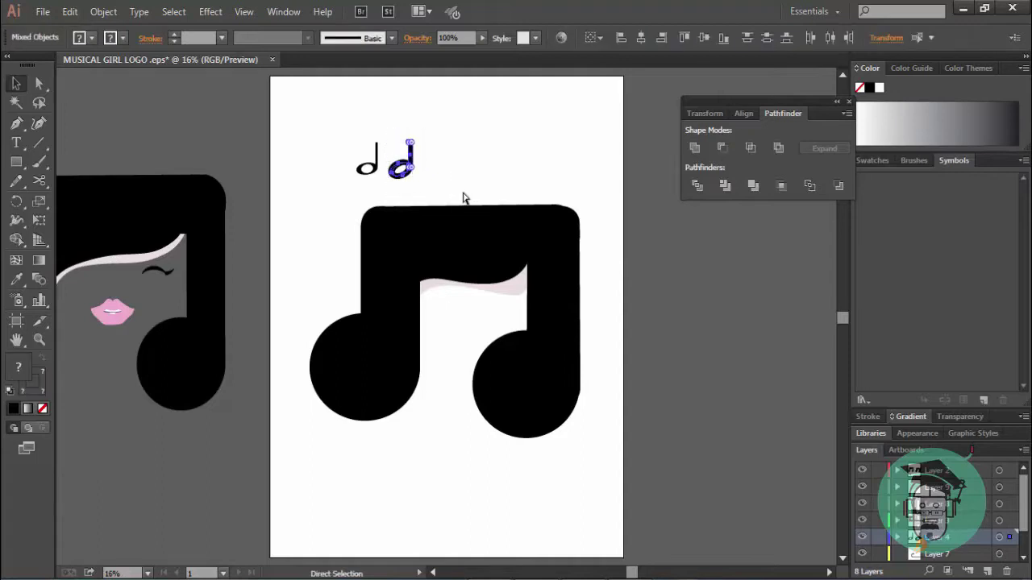
key("v")
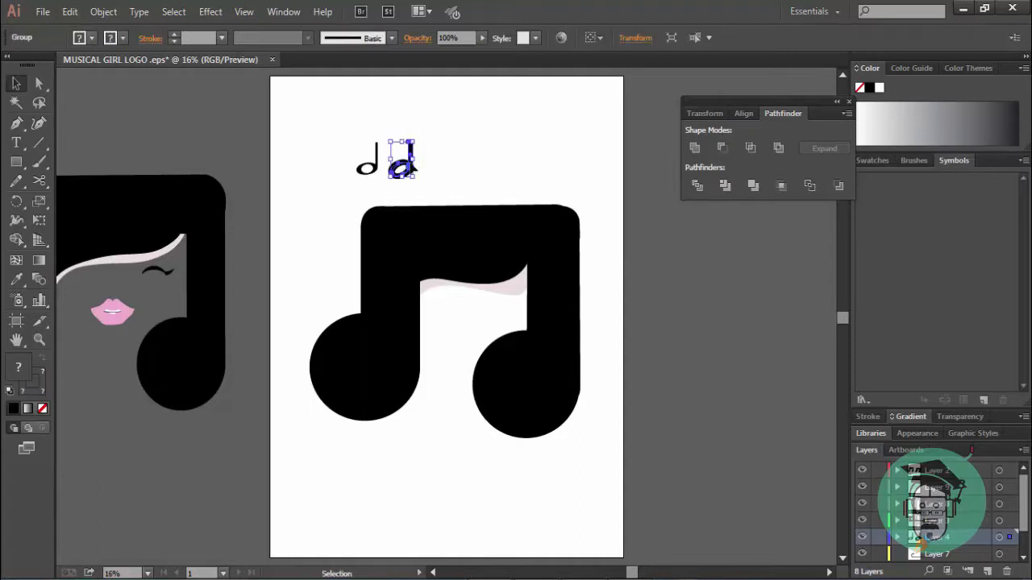
mouse_move(409, 161)
left_mouse_down()
mouse_move(458, 340)
mouse_move(465, 330)
left_mouse_up()
left_click(662, 302)
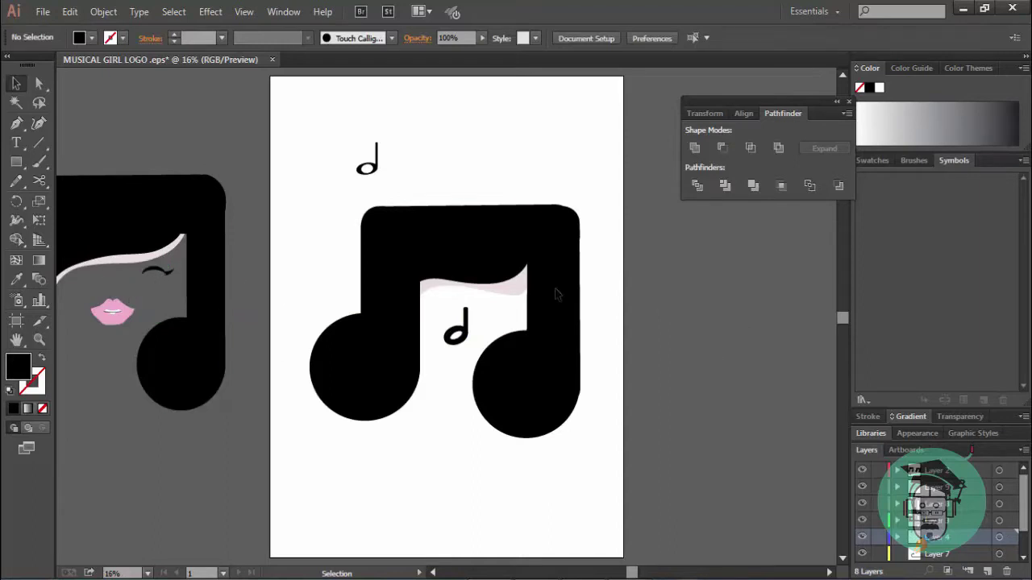
Step: Draw a black circle above the logo and select it
left_click_drag(16, 161, 64, 208)
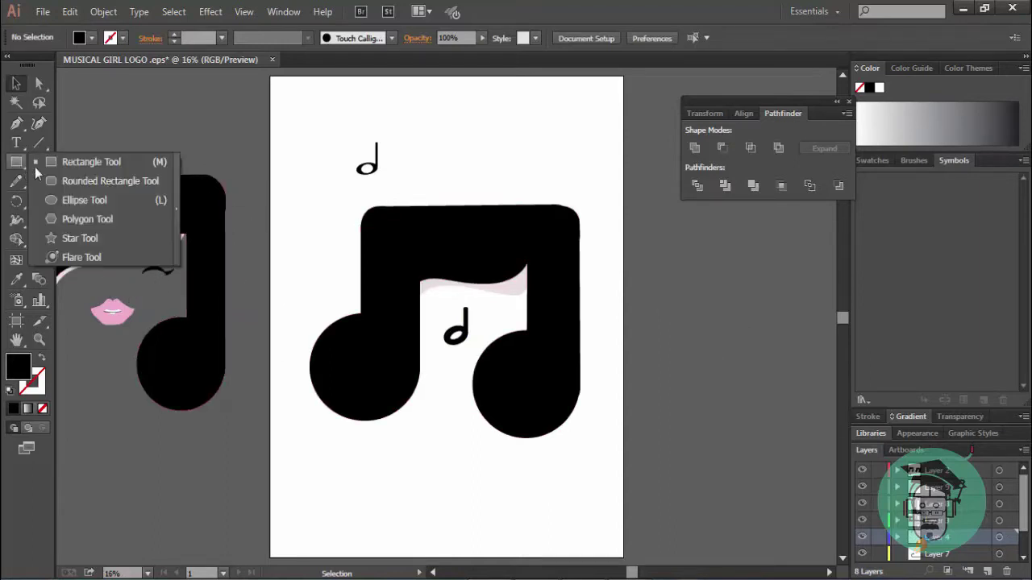
left_click(69, 205)
left_click_drag(472, 94, 524, 147)
left_click(600, 155)
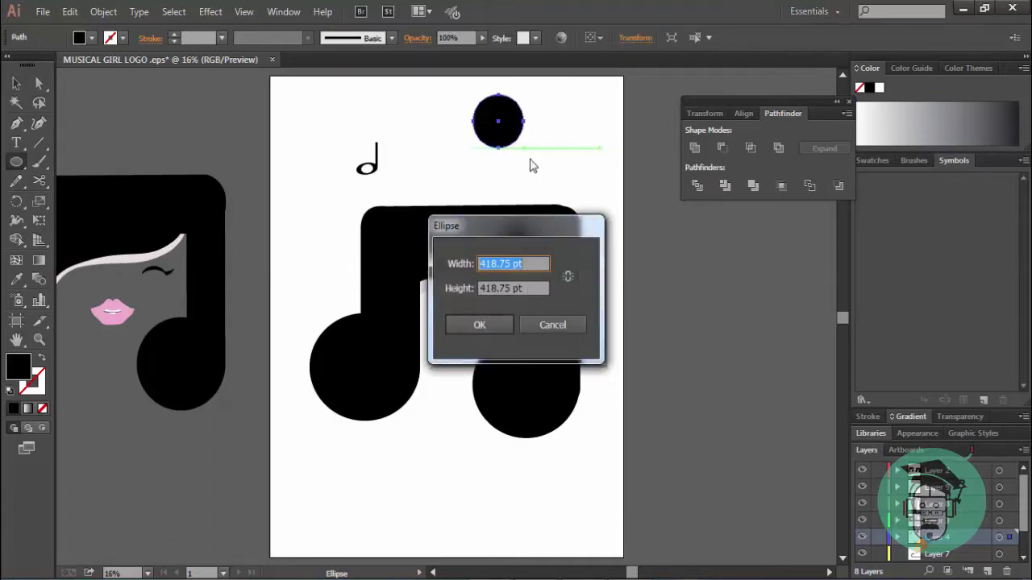
left_click(545, 330)
key("v")
left_click(497, 118, "shift")
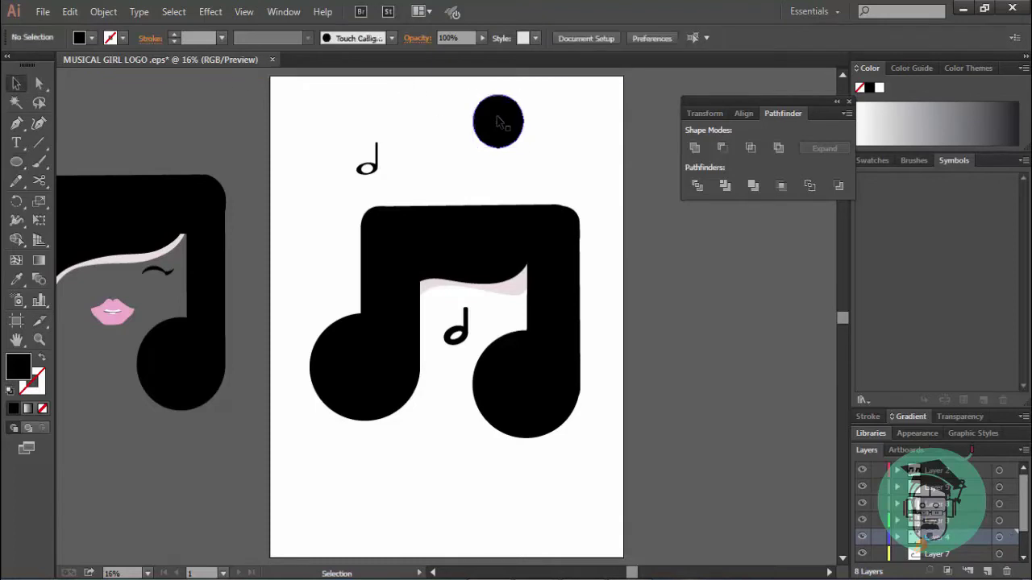
Step: Stack a copy of the circle nudged slightly lower and select both circles
key("a")
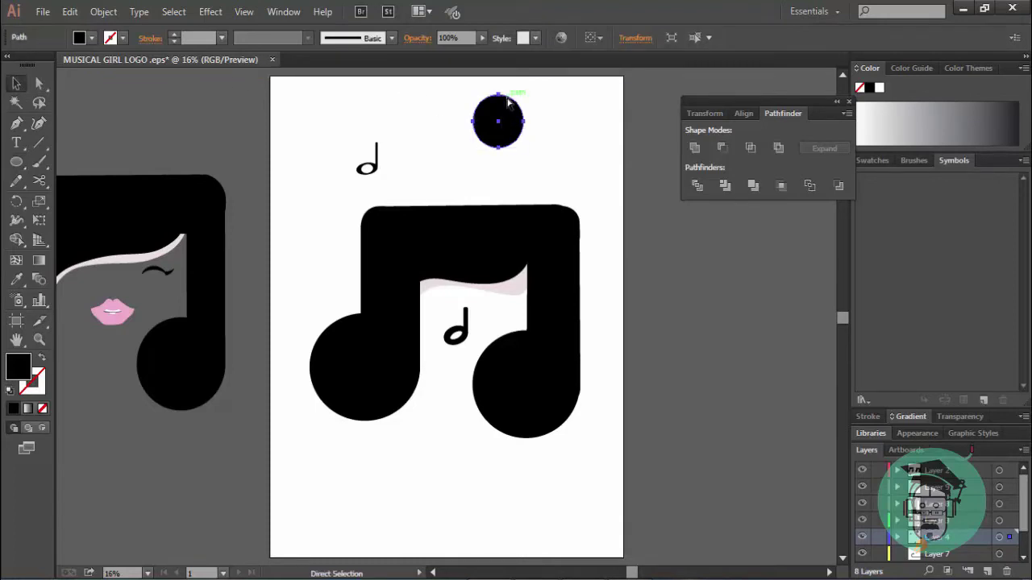
key("v")
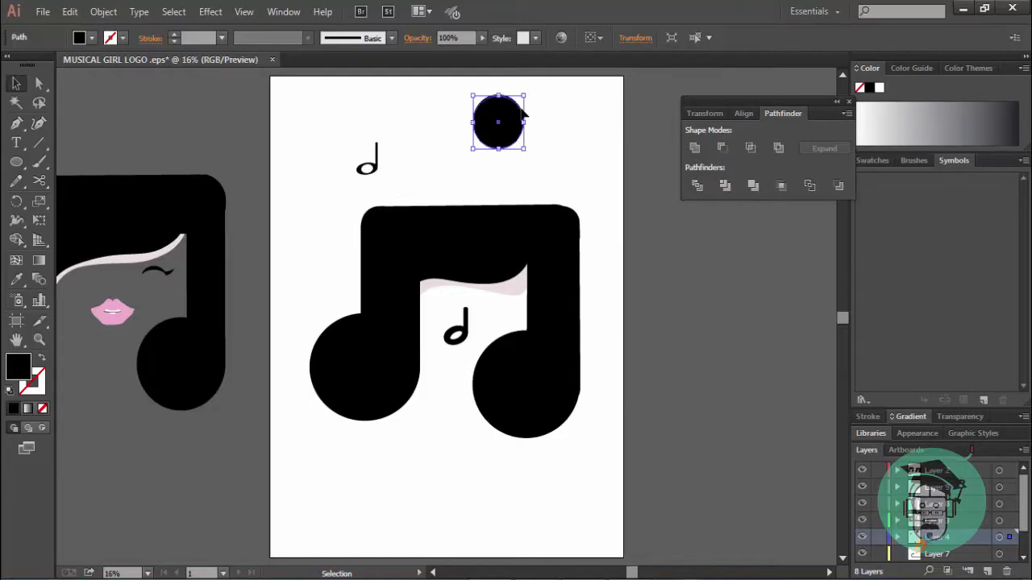
key("shift+Down")
key("shift+Down")
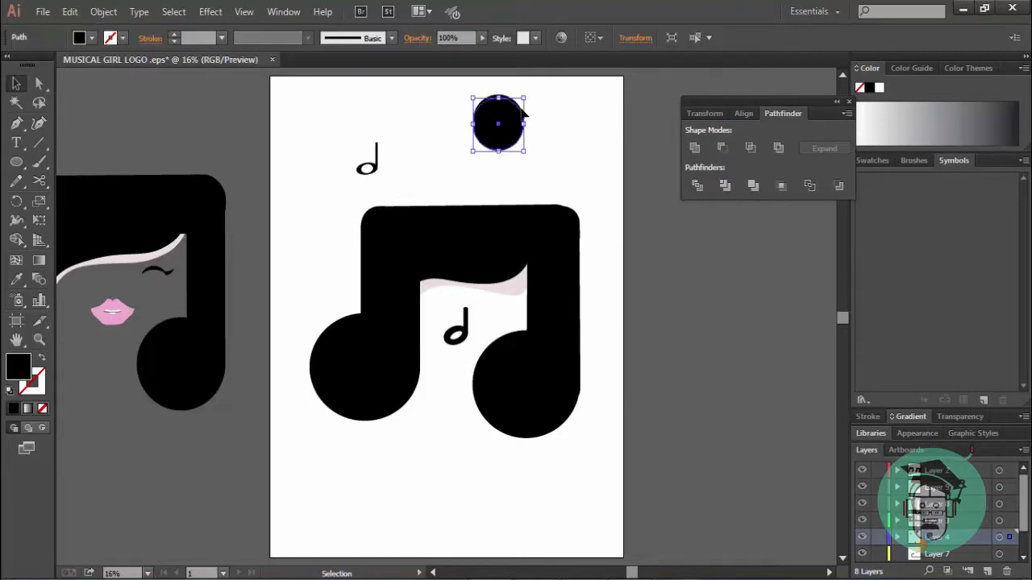
key("shift+Down")
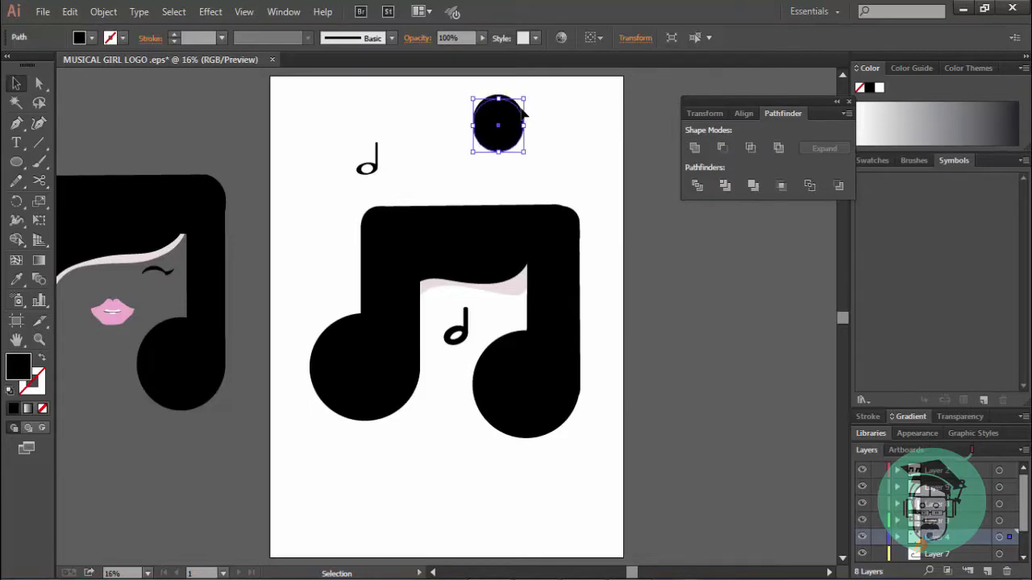
key("shift+Down")
key("shift+Down")
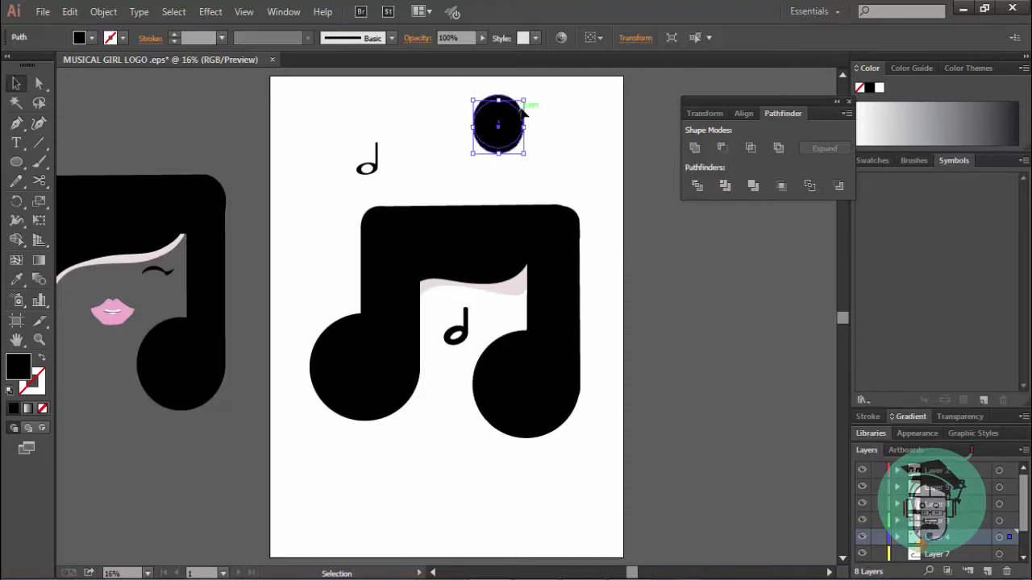
key("shift+Down")
key("shift+Down")
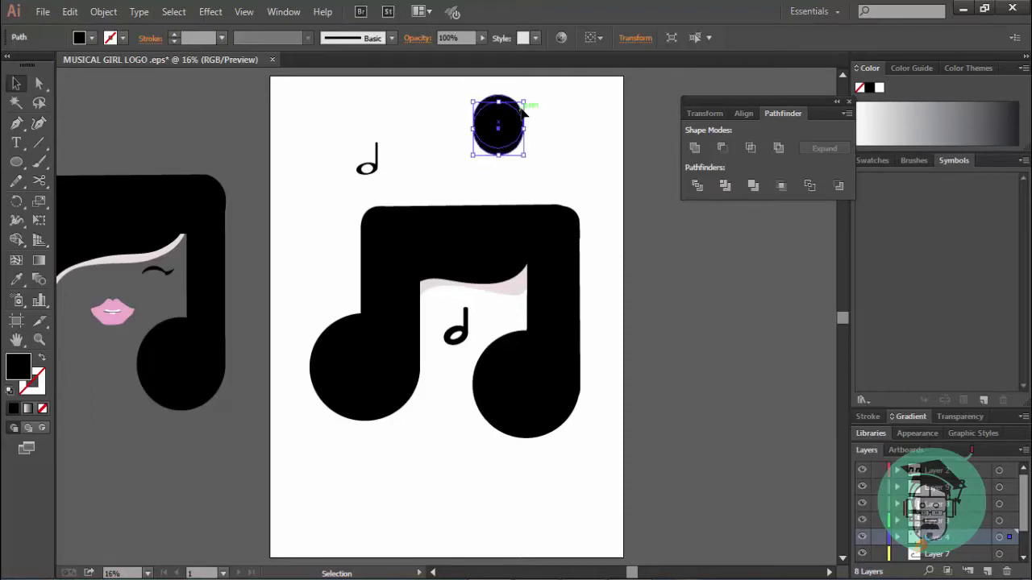
left_click(544, 150)
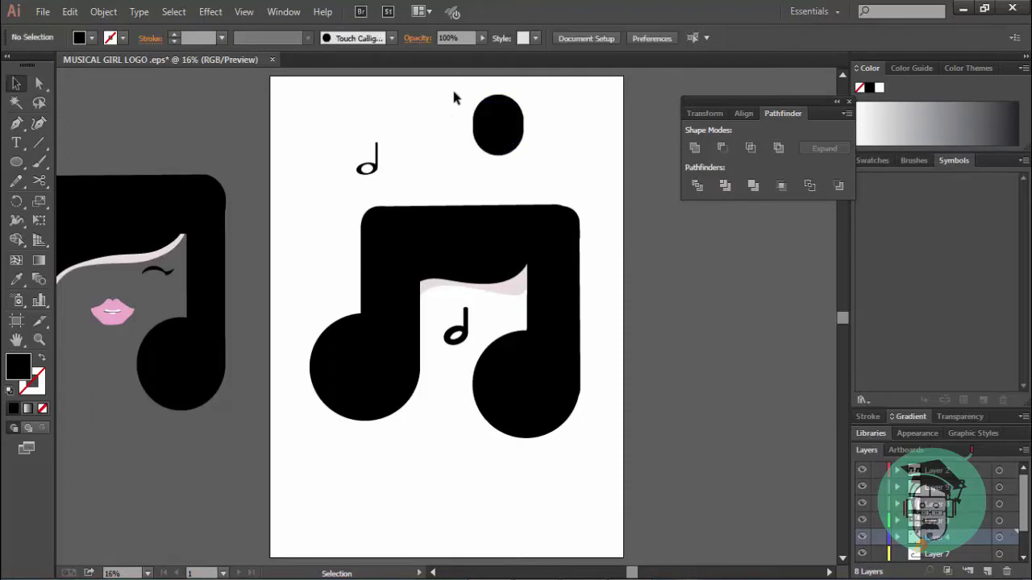
left_click_drag(454, 97, 556, 171)
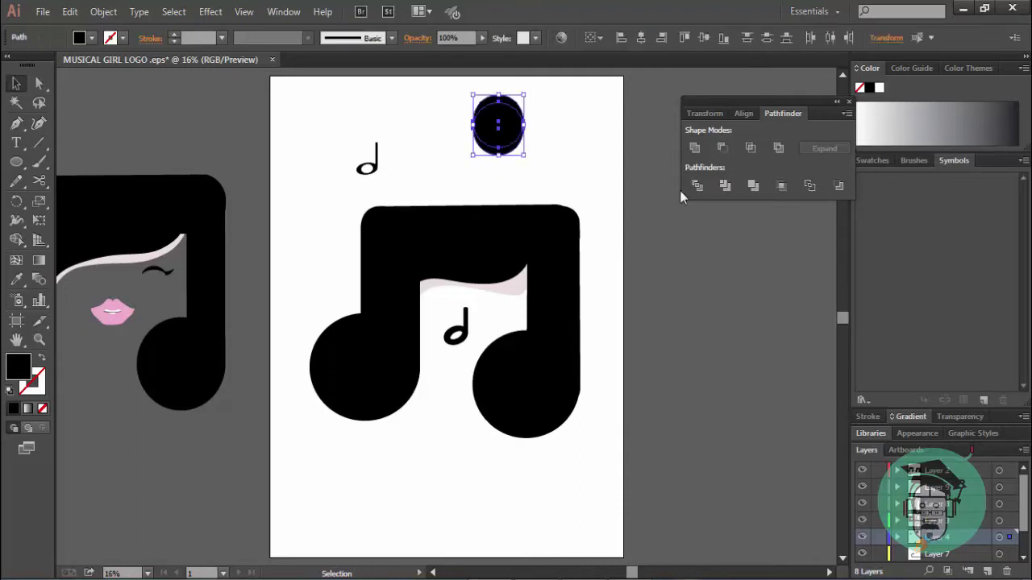
Step: Subtract the front circle into a crescent, flatten it, and place it beside the nose as a lash
left_click(724, 148)
left_click(552, 137)
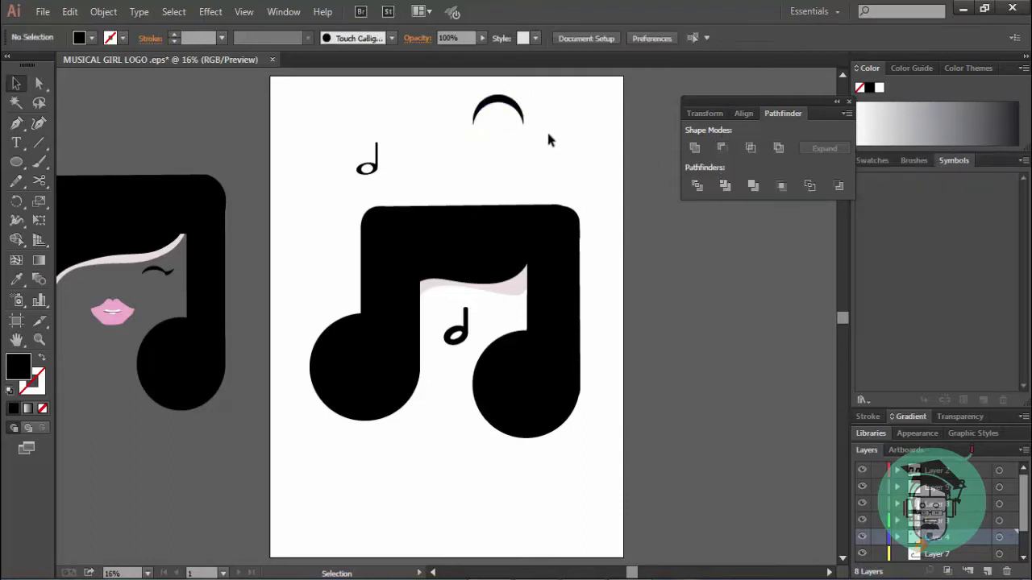
left_click(505, 104)
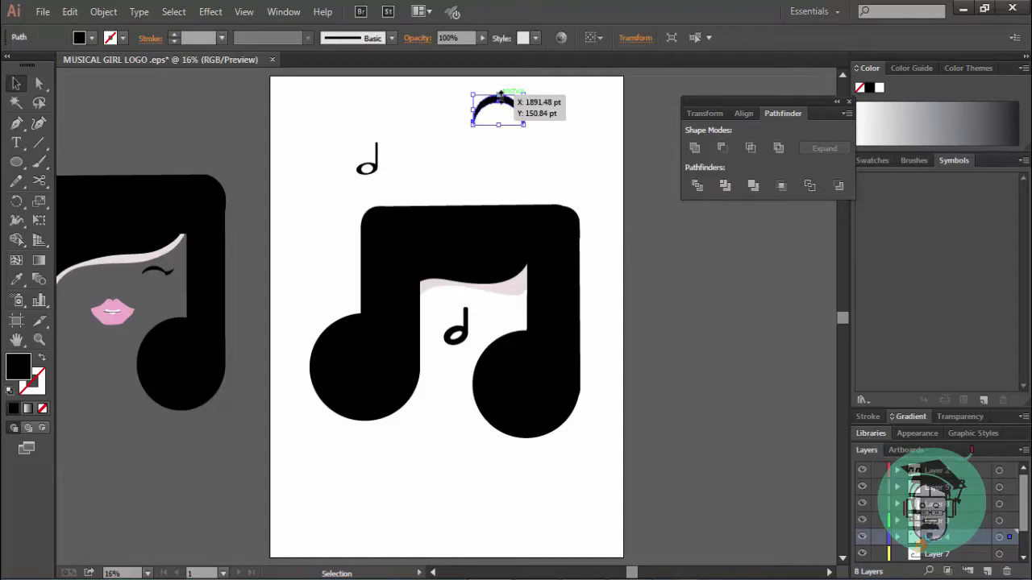
mouse_move(501, 96)
left_mouse_down()
mouse_move(519, 119)
mouse_move(508, 310)
mouse_move(484, 313)
left_mouse_up()
left_click(537, 111)
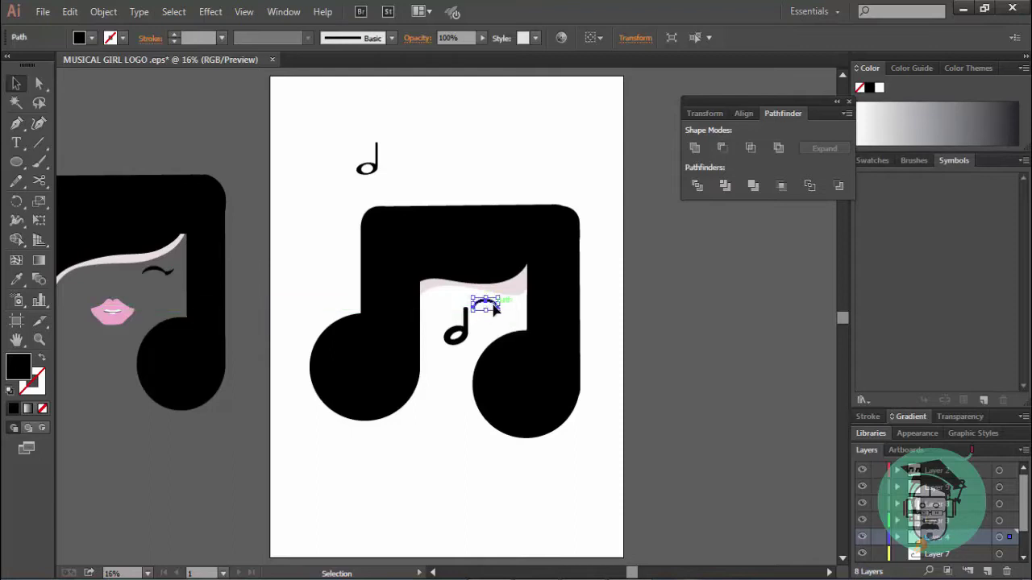
mouse_move(495, 306)
left_mouse_down()
mouse_move(485, 307)
mouse_move(506, 303)
left_mouse_up()
left_click(607, 284)
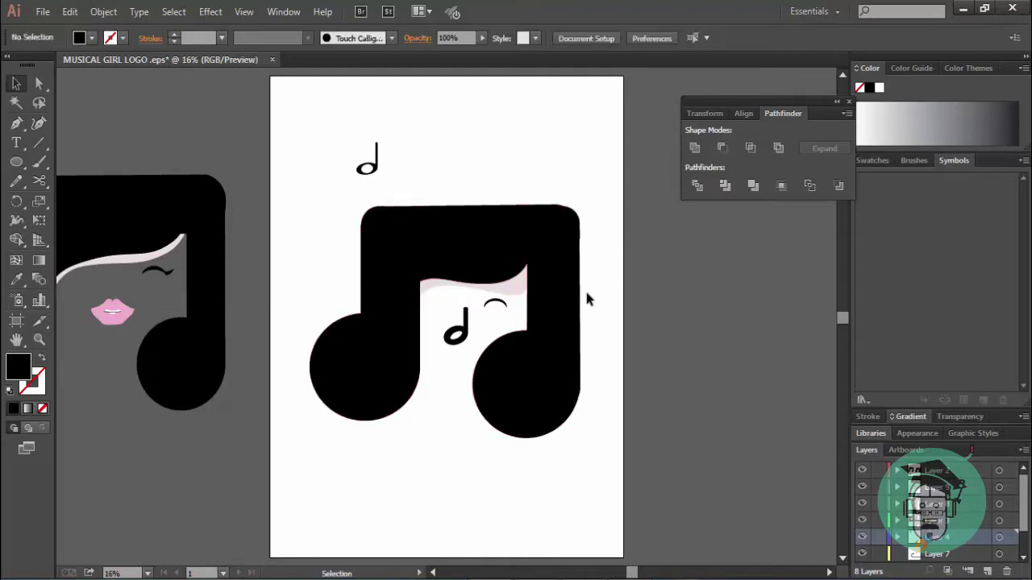
Step: Nudge the nose note slightly and proportionally enlarge the black double-note shape
left_click_drag(442, 313, 500, 383)
left_click(474, 331)
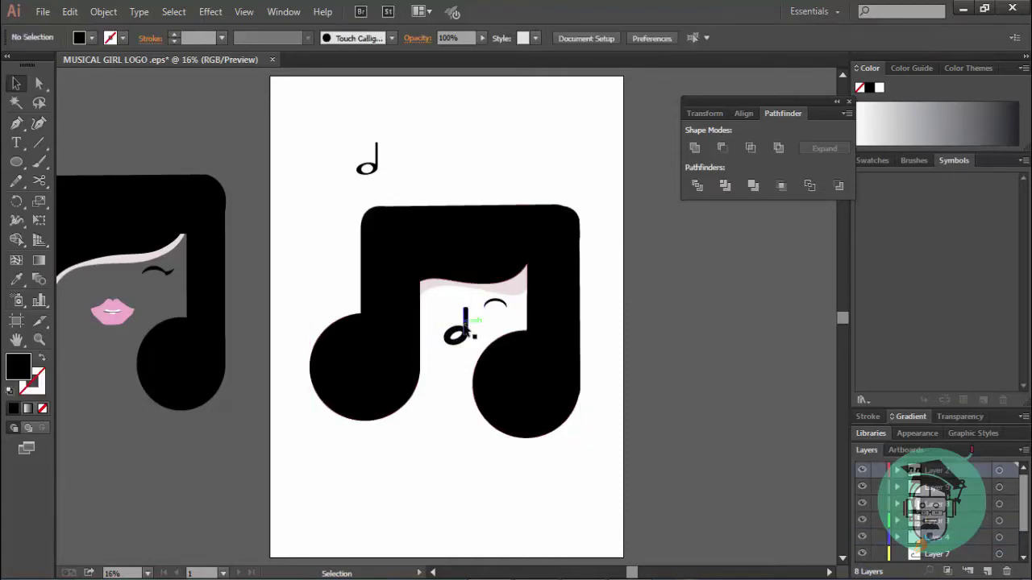
left_click_drag(461, 331, 468, 335)
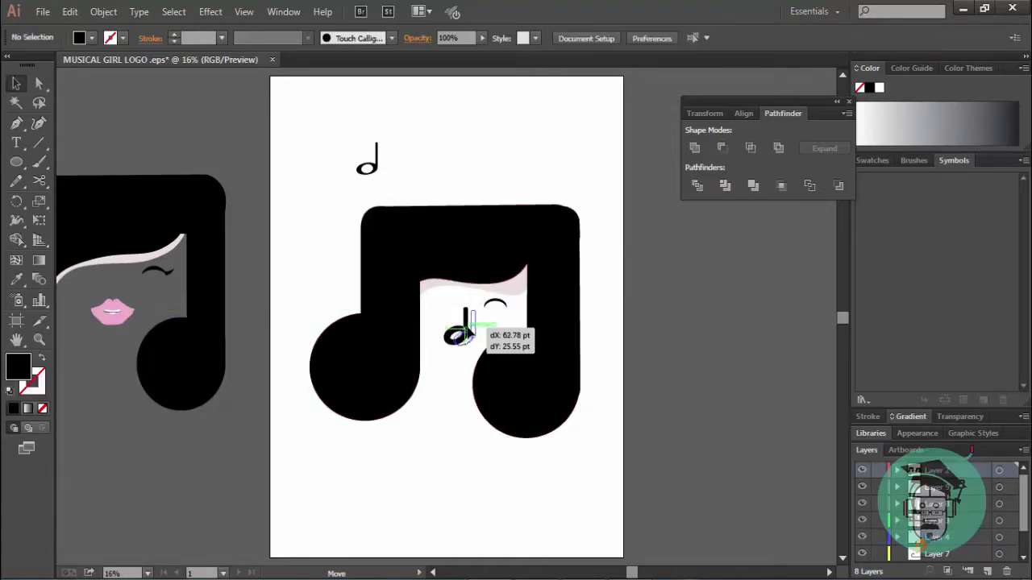
left_click(644, 318)
left_click(542, 339)
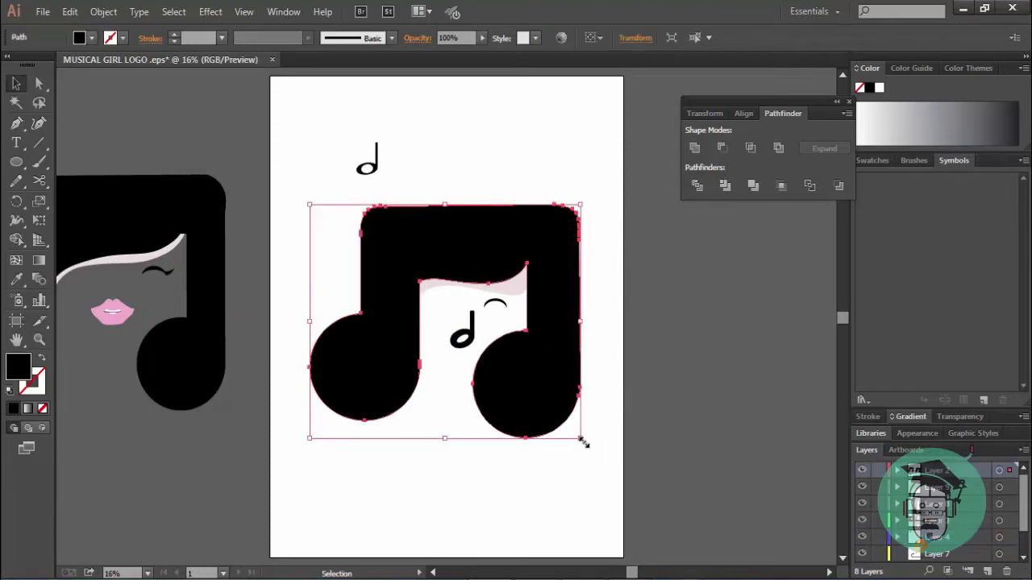
key("shift")
left_click_drag(582, 441, 622, 454)
left_click(708, 431)
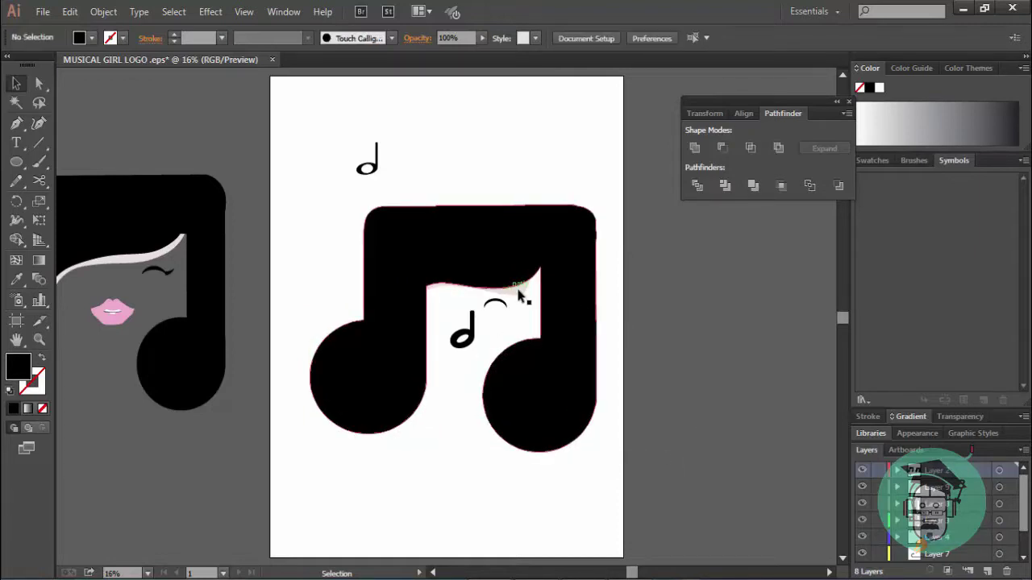
Step: Shift the pale hairline shape about 46.55 pt right to sit under the beam
left_click_drag(520, 295, 529, 296)
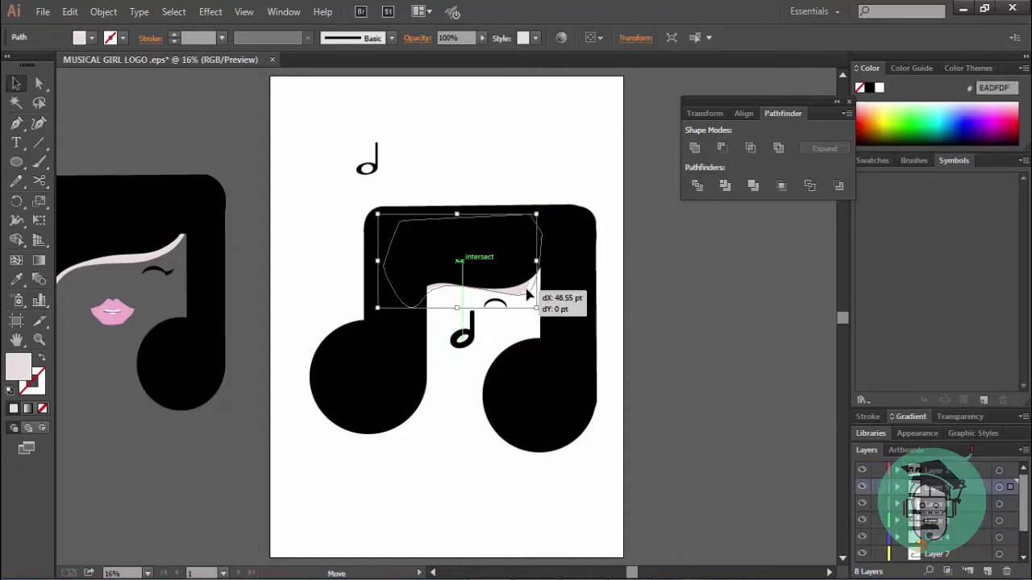
left_click_drag(529, 296, 538, 295)
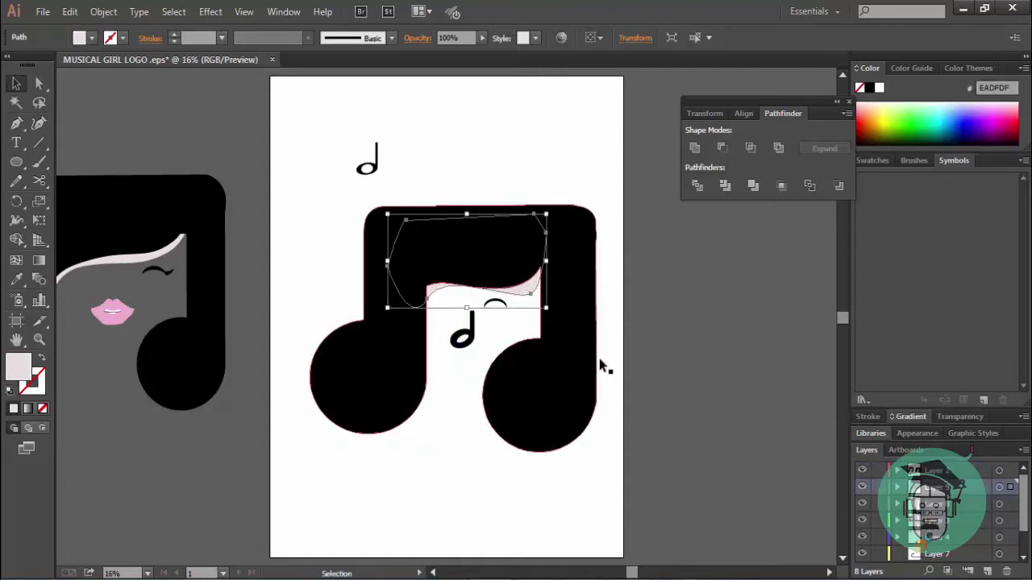
left_click(637, 345)
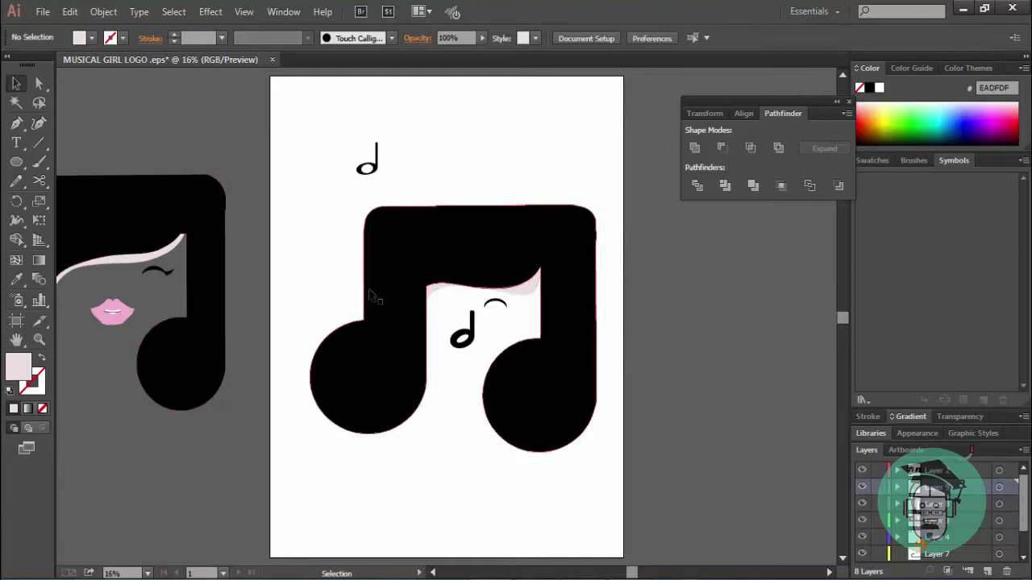
Step: Draw a first small circle above the logo, then select and delete it
left_click(16, 161)
left_click_drag(519, 117, 538, 136)
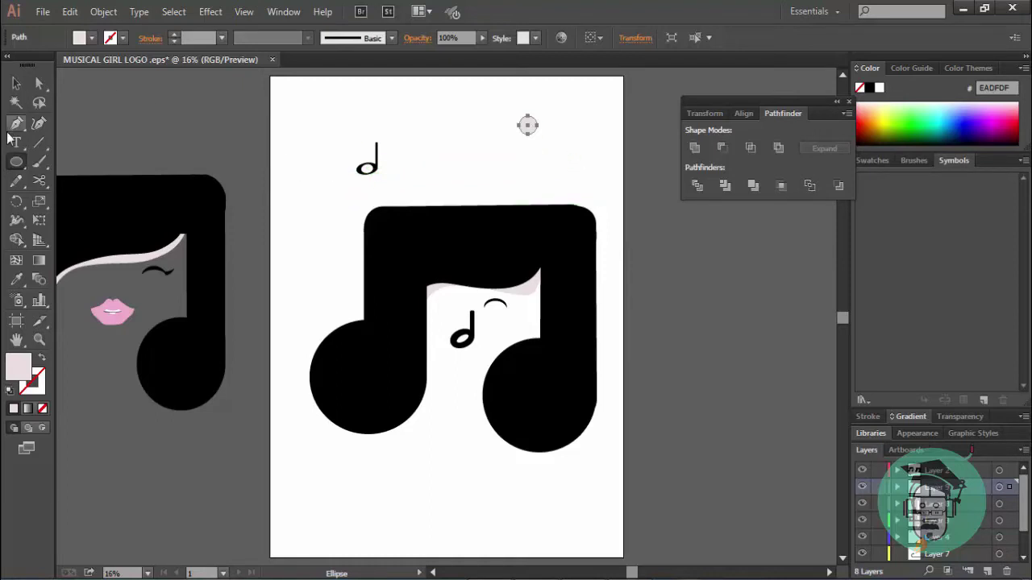
left_click(17, 125)
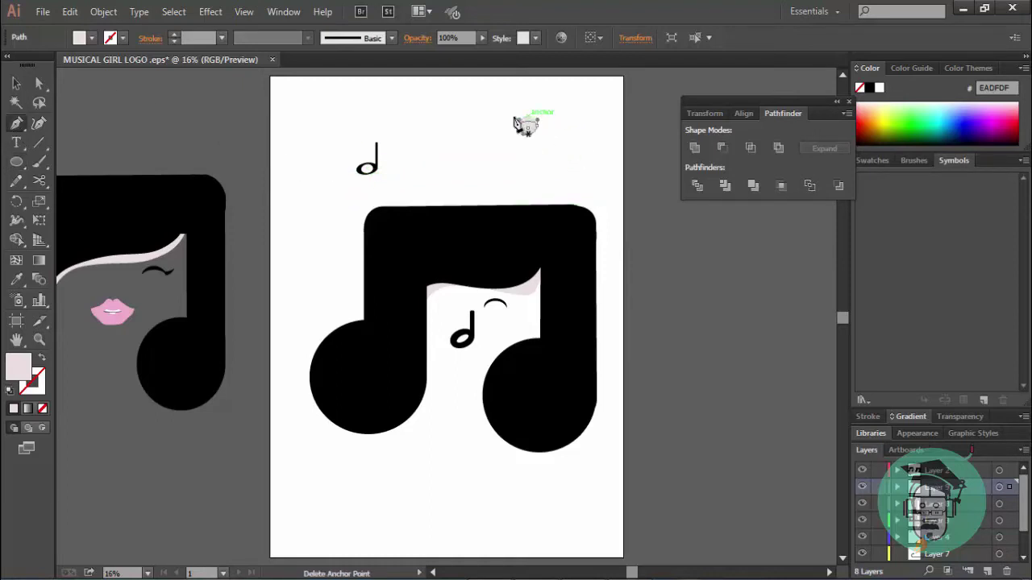
left_click(16, 83)
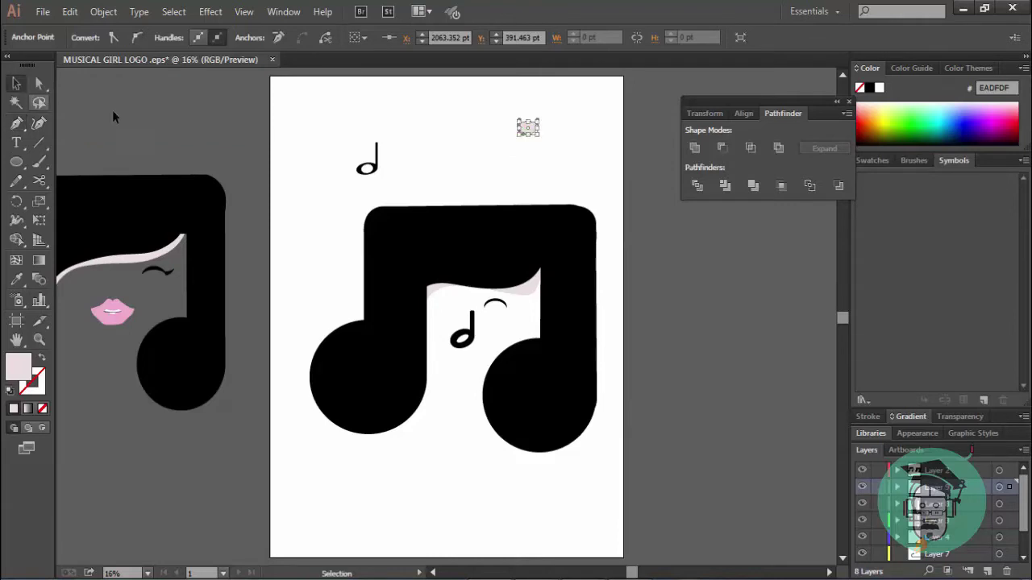
left_click(639, 141)
left_click(528, 130)
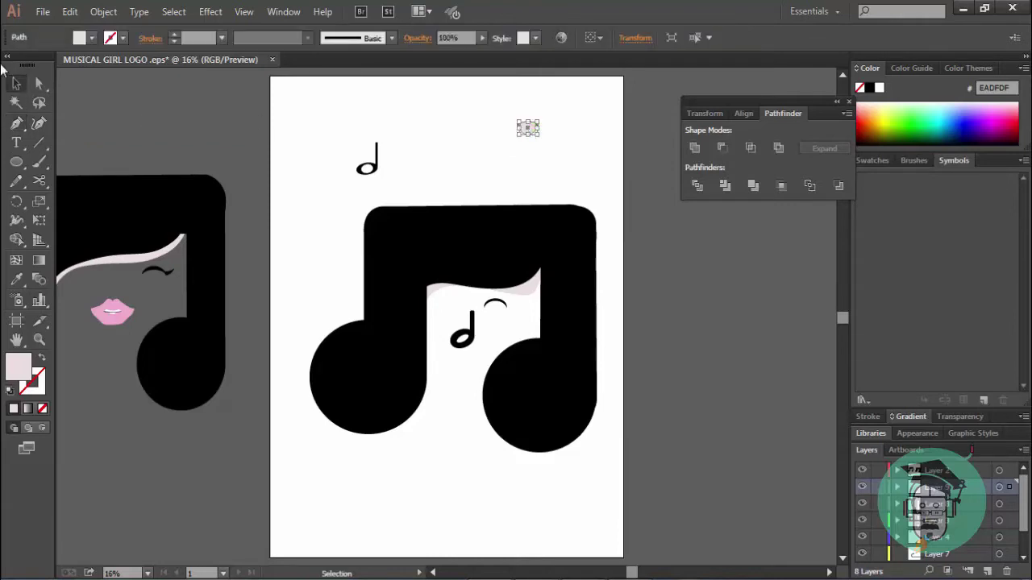
key("Delete")
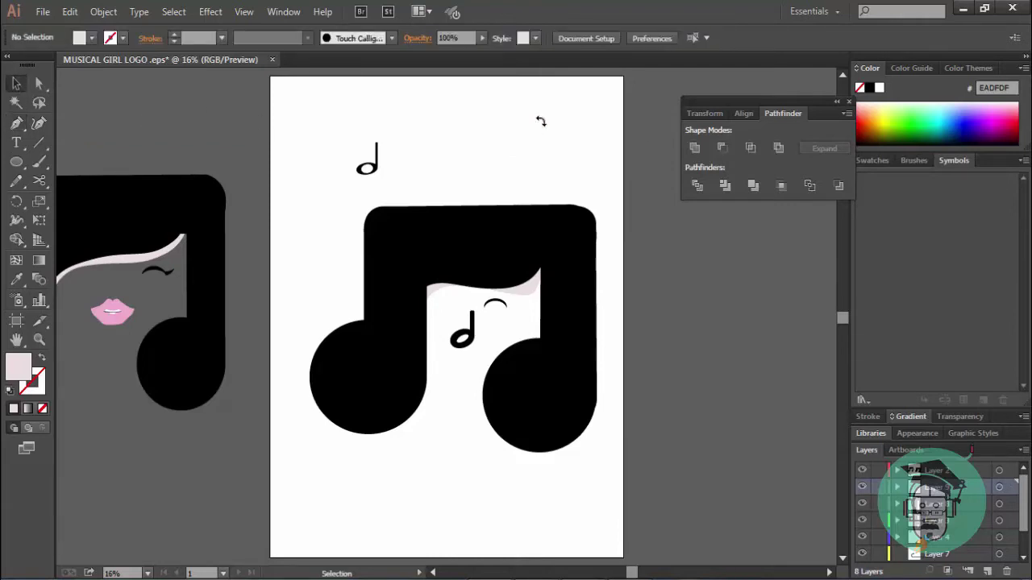
Step: Redraw the small pale pink circle above the logo and inspect it at 400% then 200%
left_click(16, 161)
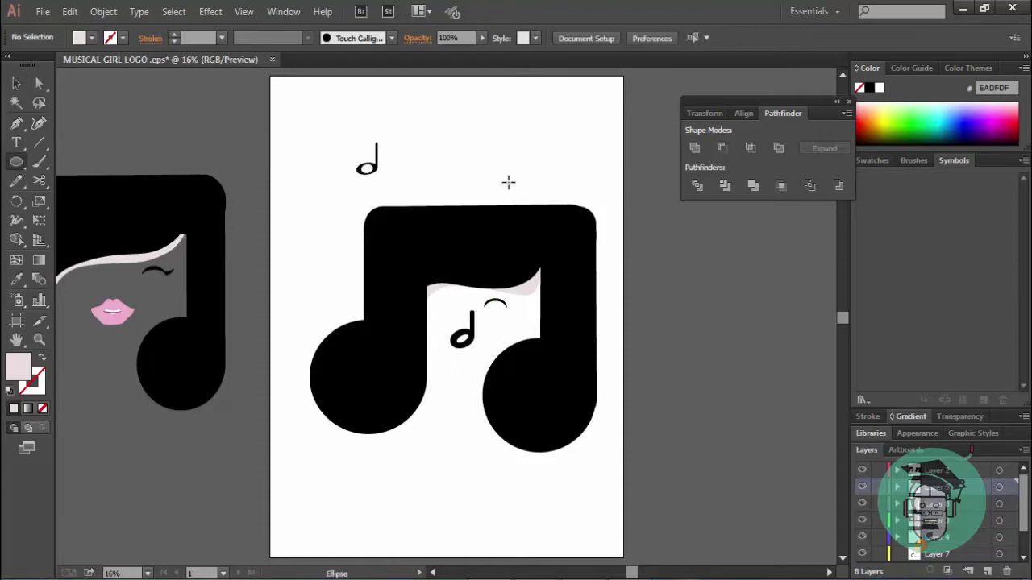
left_click_drag(506, 125, 522, 143)
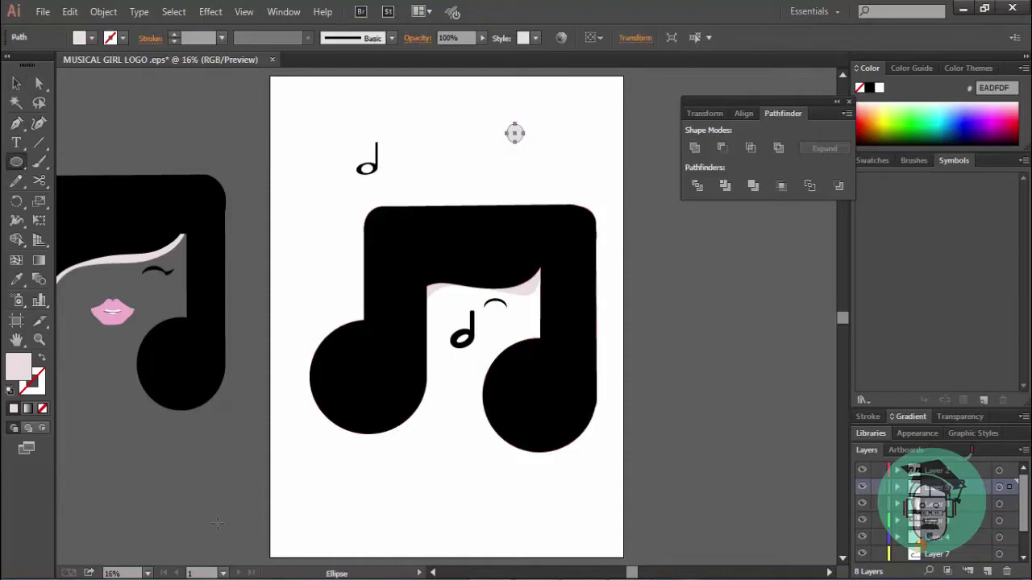
left_click(148, 573)
left_click(162, 292)
left_click(147, 573)
left_click(185, 327)
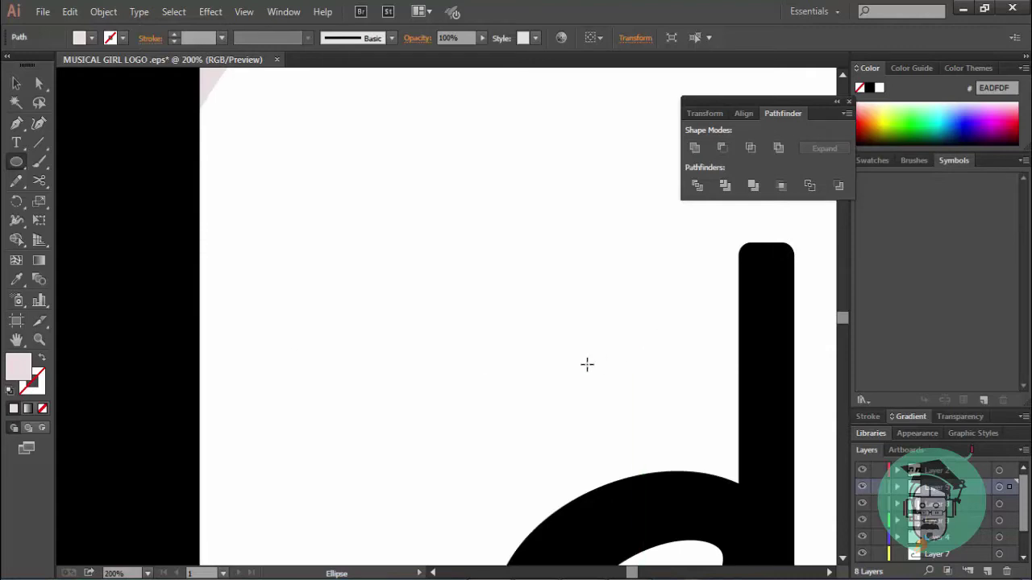
Step: Fit the whole artboard back in the window and deselect the circle
scroll(586, 362, "up", 3)
scroll(574, 327, "up", 3)
scroll(572, 326, "up", 4)
scroll(572, 326, "up", 3)
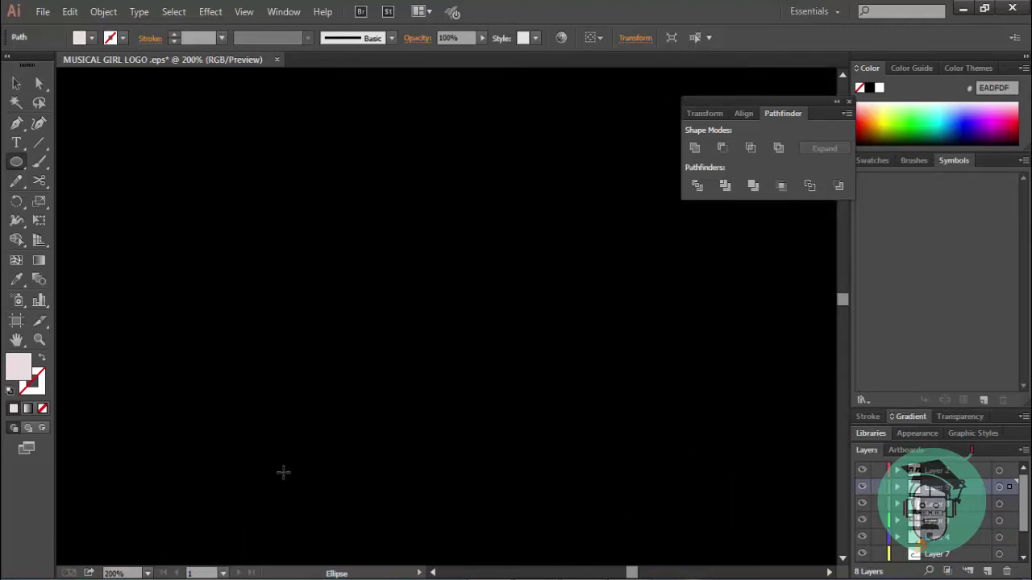
key("ctrl+0")
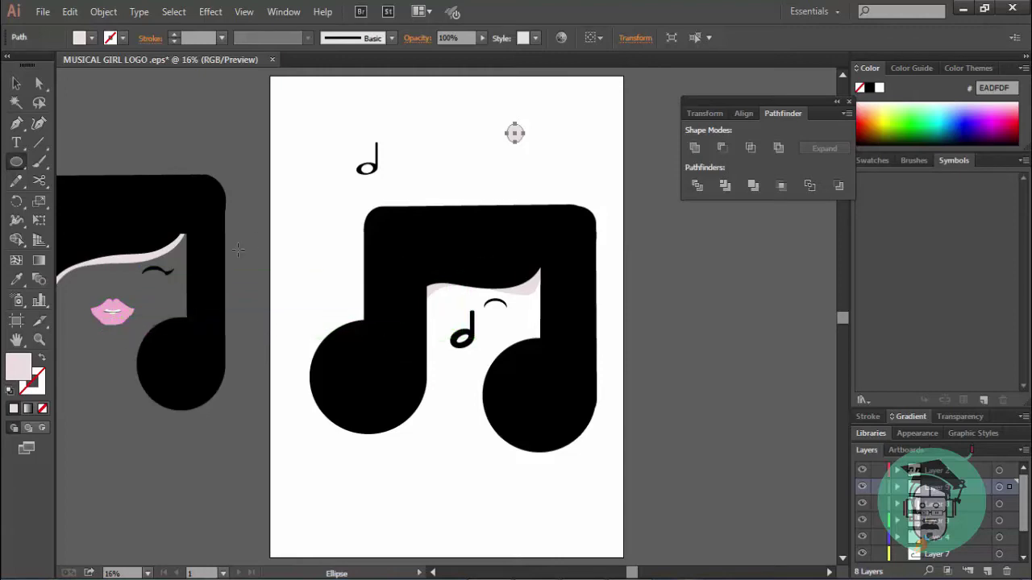
key("v")
left_click(87, 330)
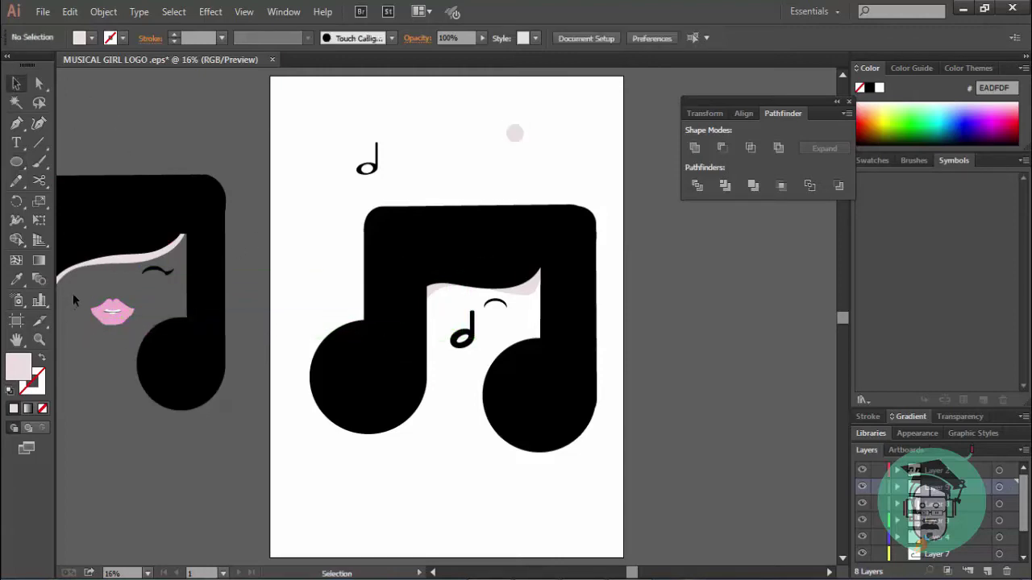
Step: Place the pink lips below the note nose and nudge the eye arc slightly
mouse_move(113, 312)
left_mouse_down()
mouse_move(451, 384)
mouse_move(468, 369)
left_mouse_up()
left_click(612, 330)
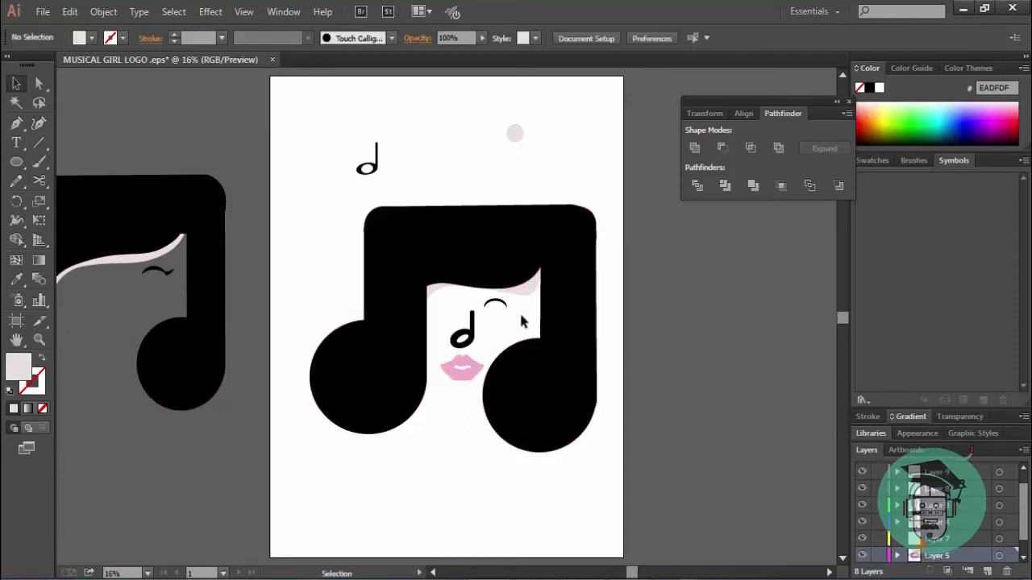
left_click_drag(503, 304, 504, 302)
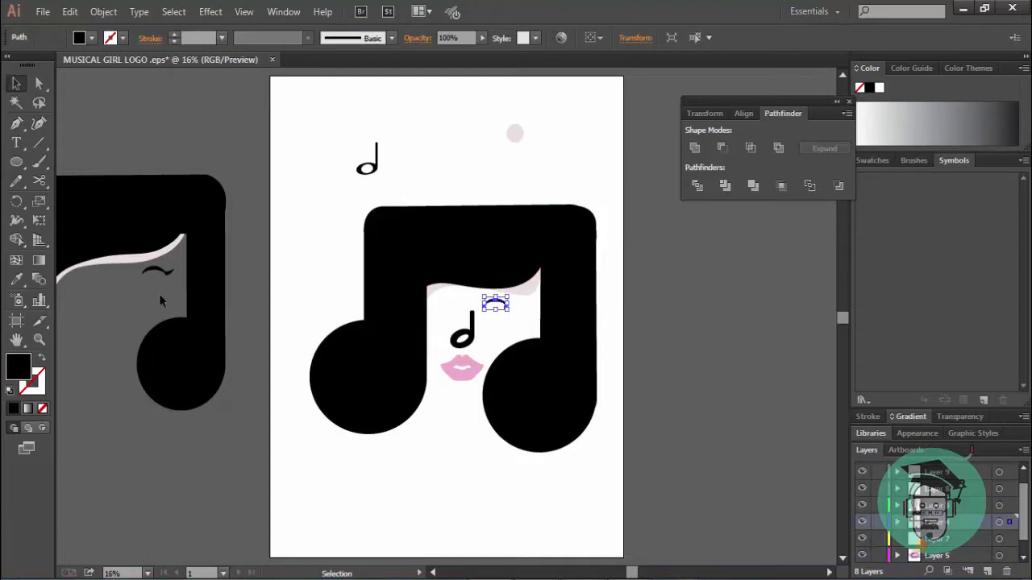
Step: Move the small lash stroke from the reference art onto the closed-eye arc's end
mouse_move(170, 276)
left_mouse_down()
mouse_move(514, 324)
mouse_move(513, 309)
left_mouse_up()
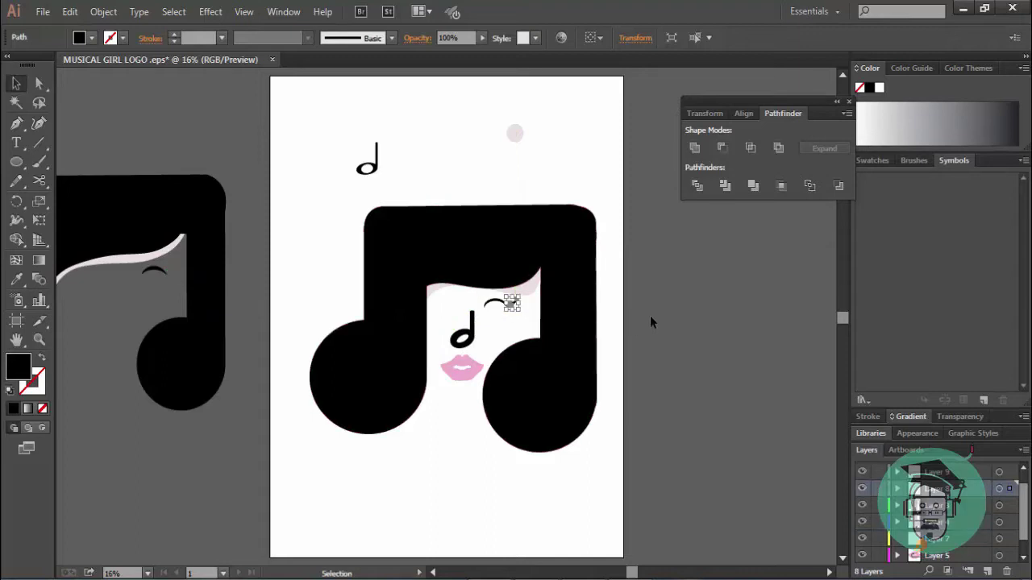
left_click(644, 317)
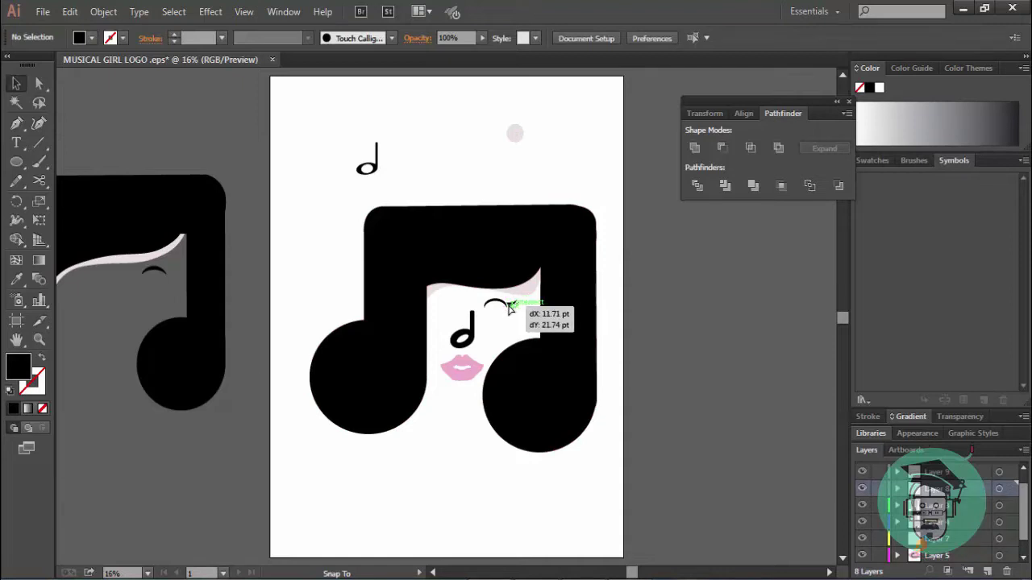
left_click(508, 307)
left_click_drag(509, 308, 515, 305)
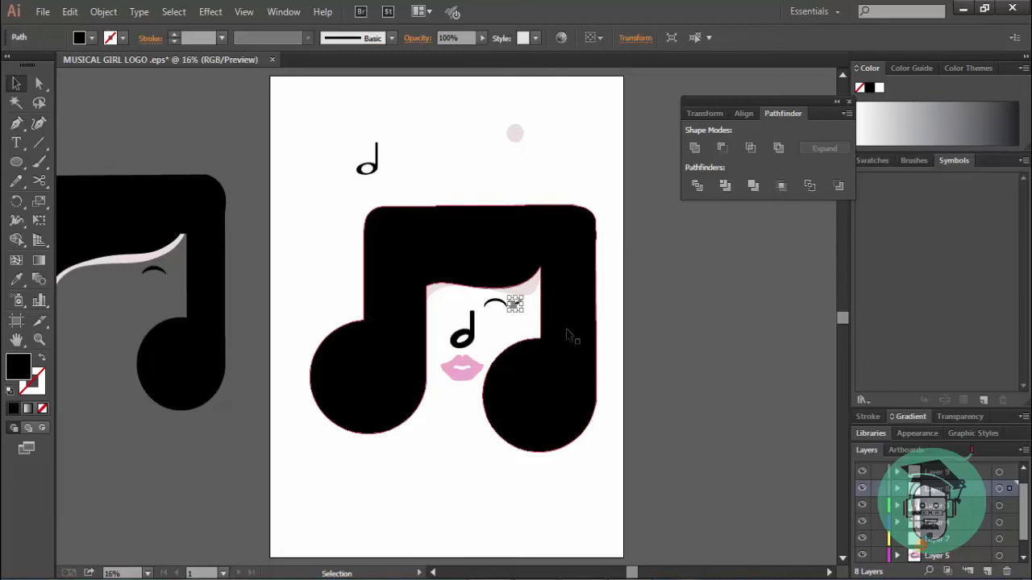
key("Left")
key("Left")
key("Left")
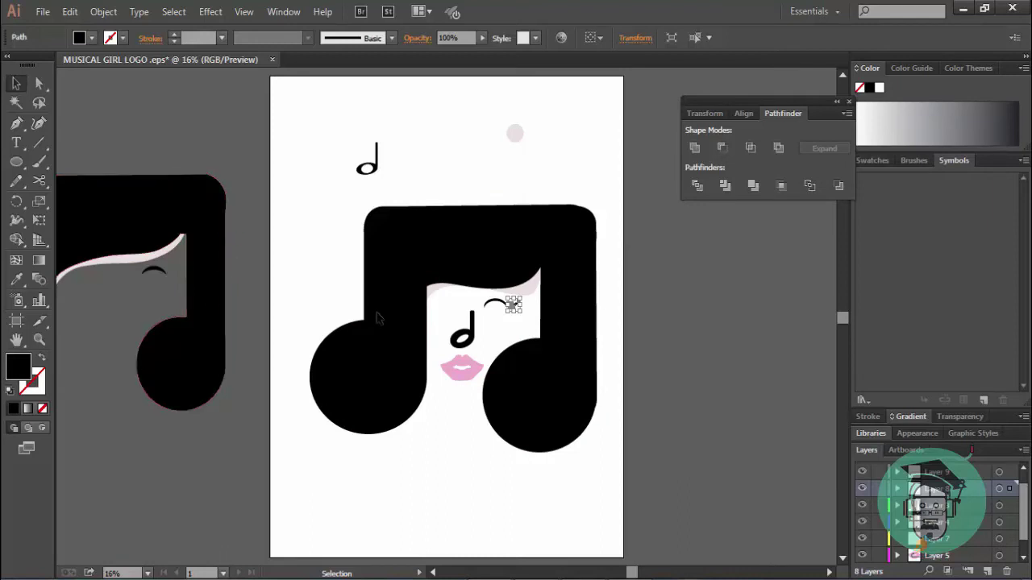
left_click(598, 312)
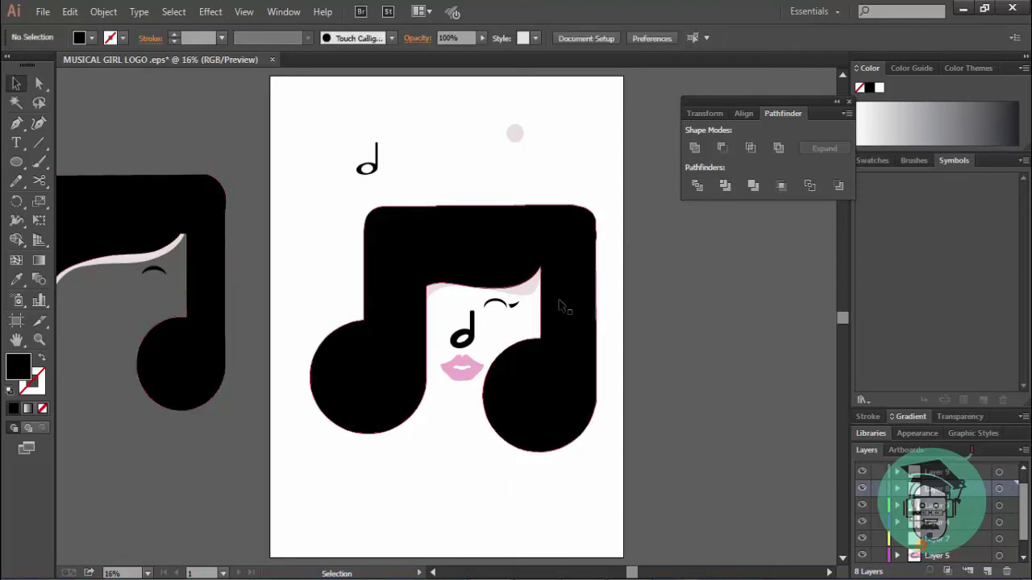
Step: Fine-tune the lash slightly left so it sits on the eye arc
left_click(574, 292)
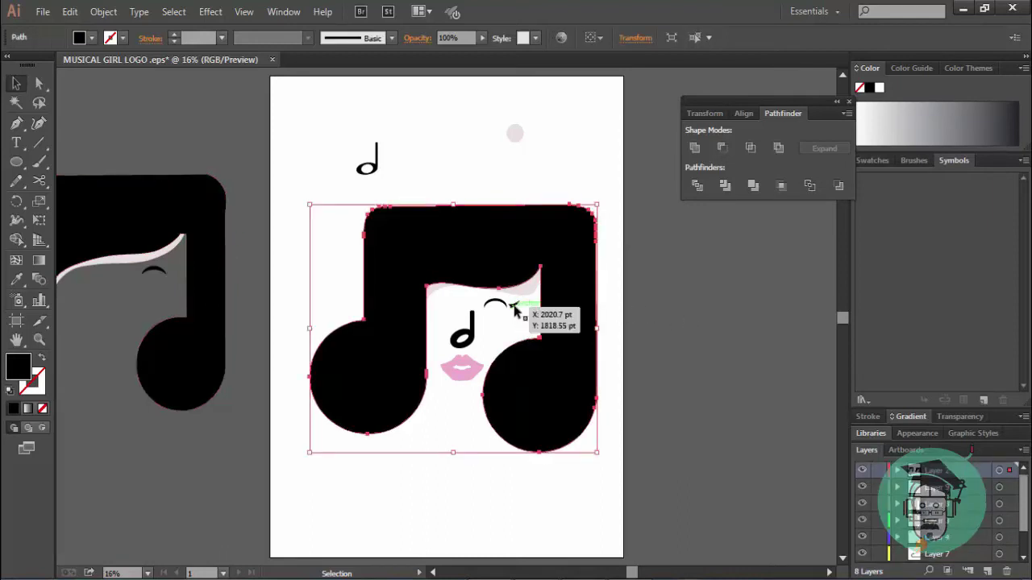
left_click(692, 305)
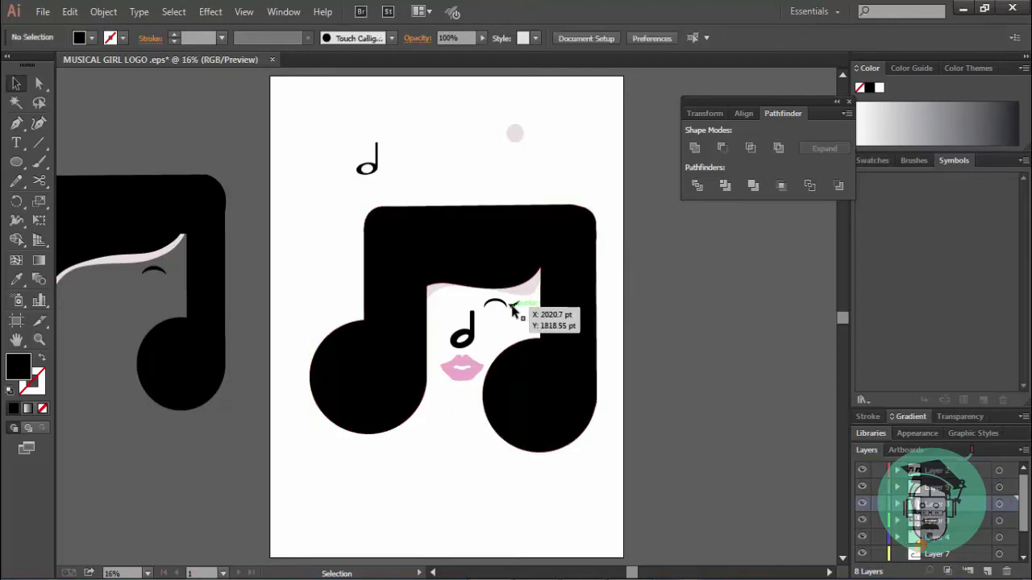
left_click(512, 308)
left_click_drag(512, 308, 511, 309)
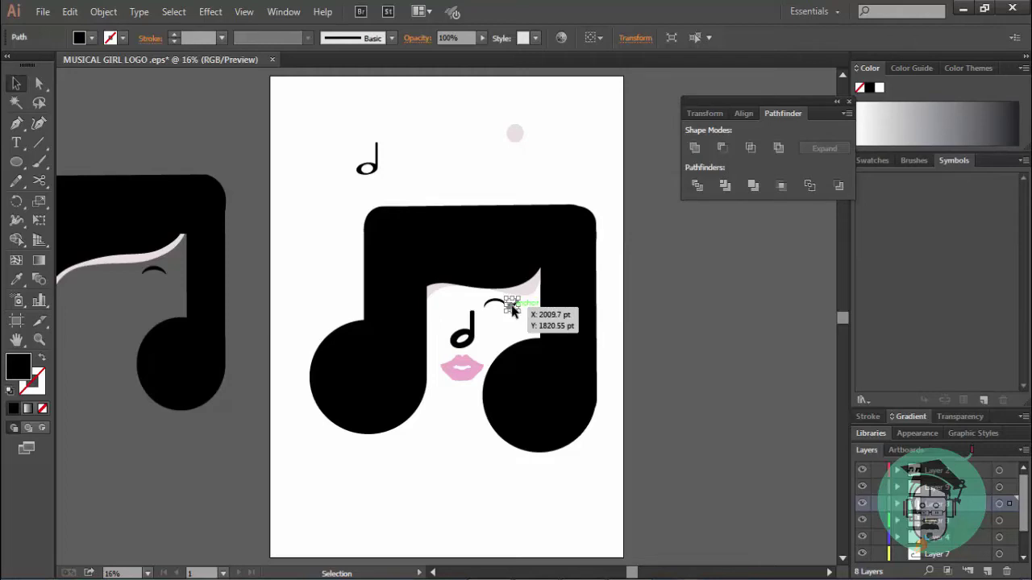
left_click(695, 313)
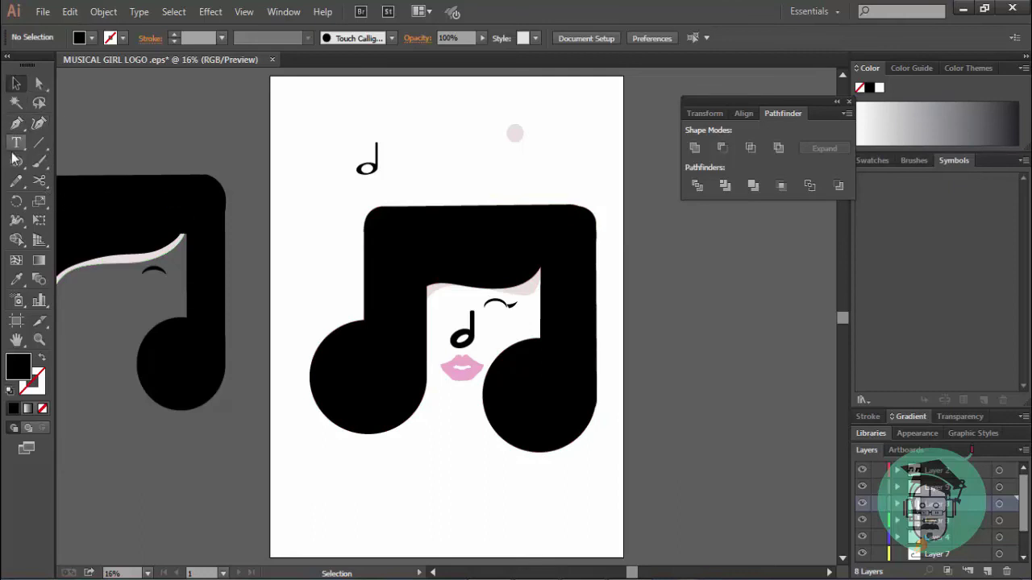
left_click(45, 181)
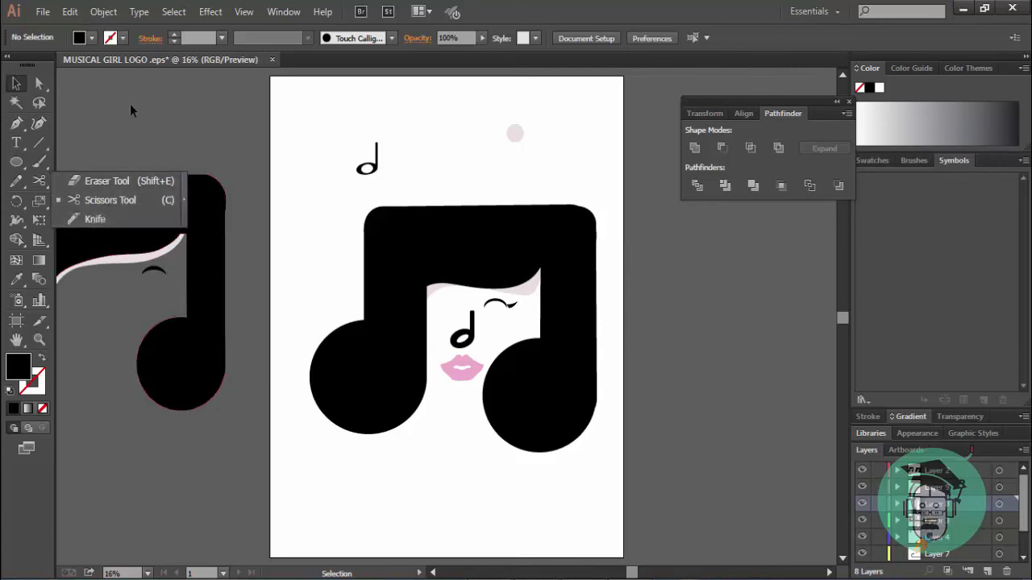